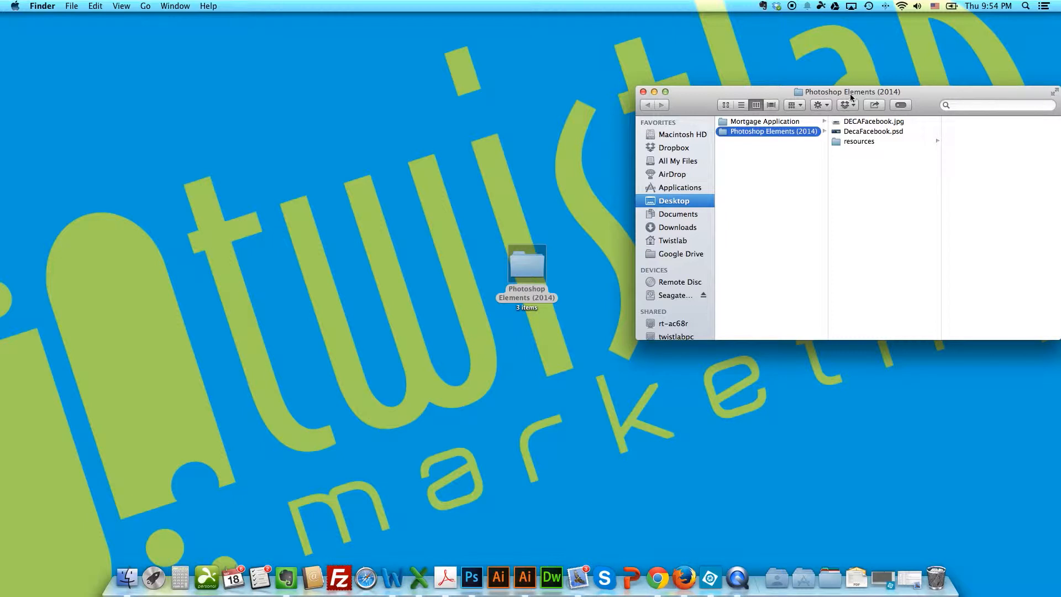
Step: Switch to Photoshop Elements Editor and open the images from the resources folder in Photoshop Elements (2014)
click(858, 143)
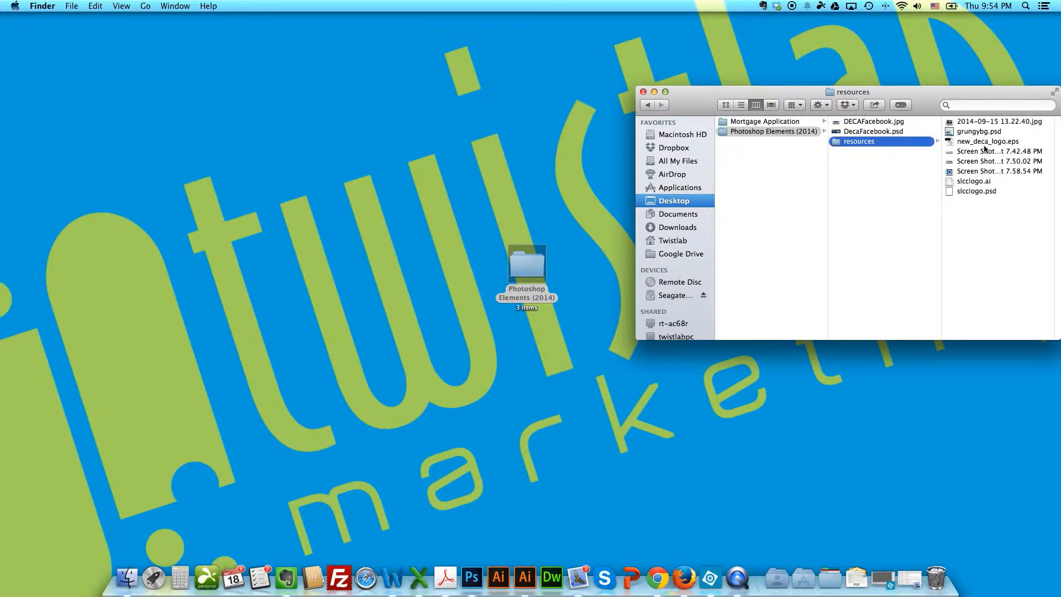
click(710, 578)
click(155, 6)
click(162, 27)
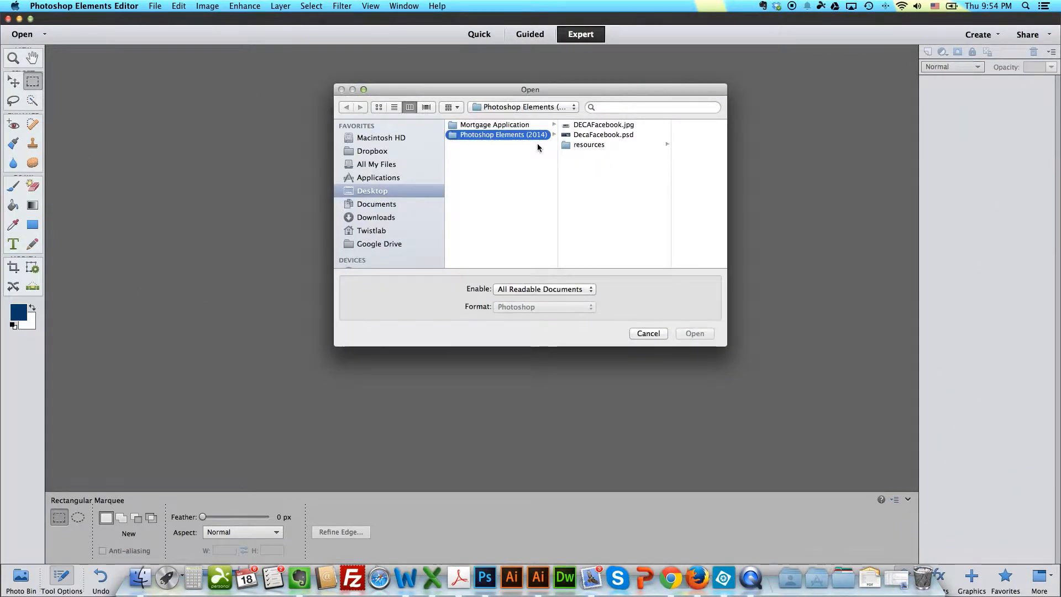
click(589, 145)
click(658, 126)
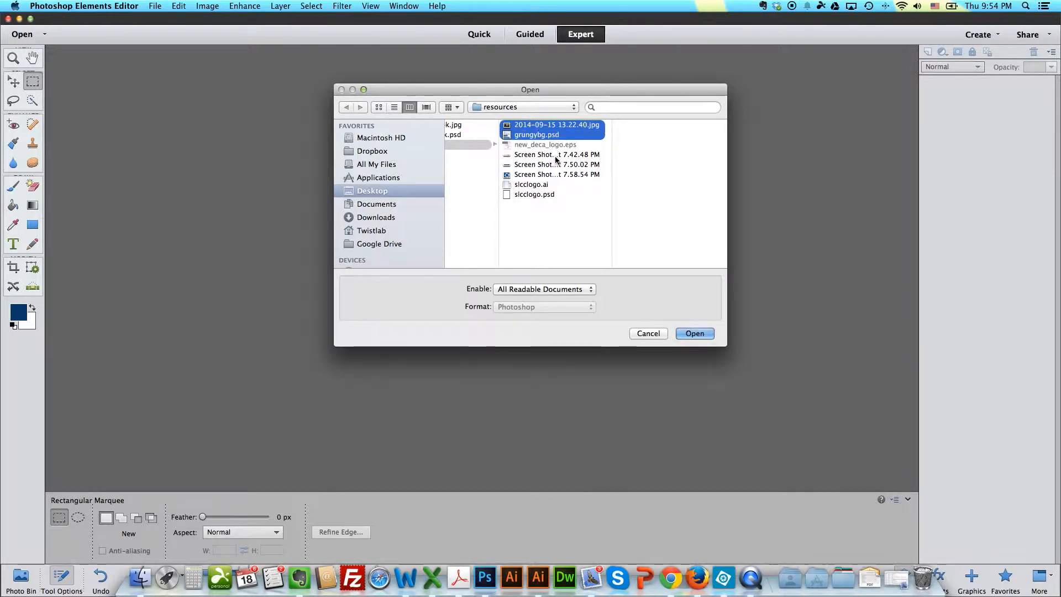
key(Return)
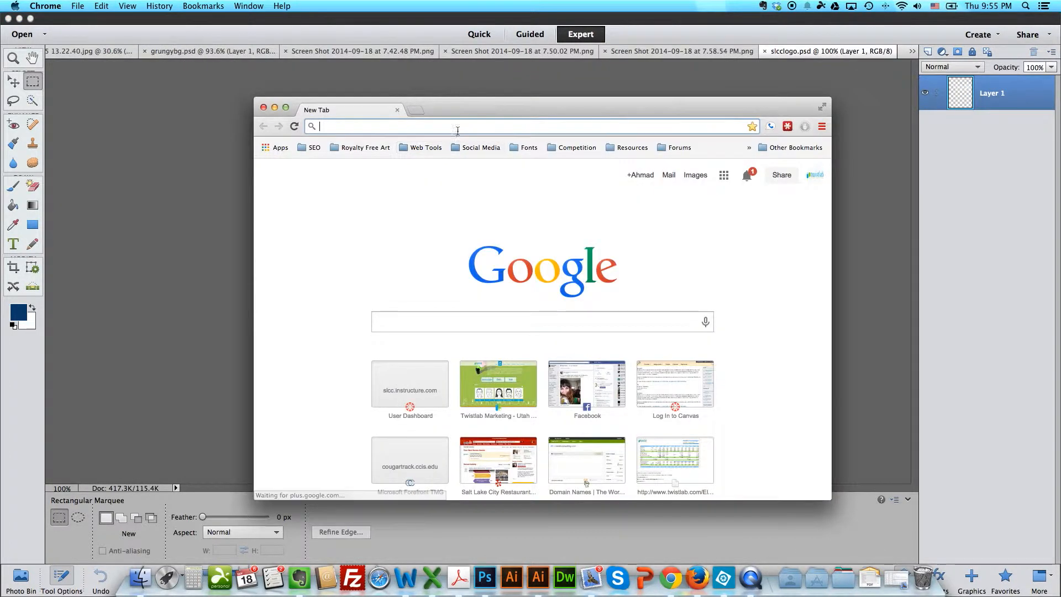
Step: Search the web in Chrome for "facebook timeline size" and close the browser window
text(facebook timeline size)
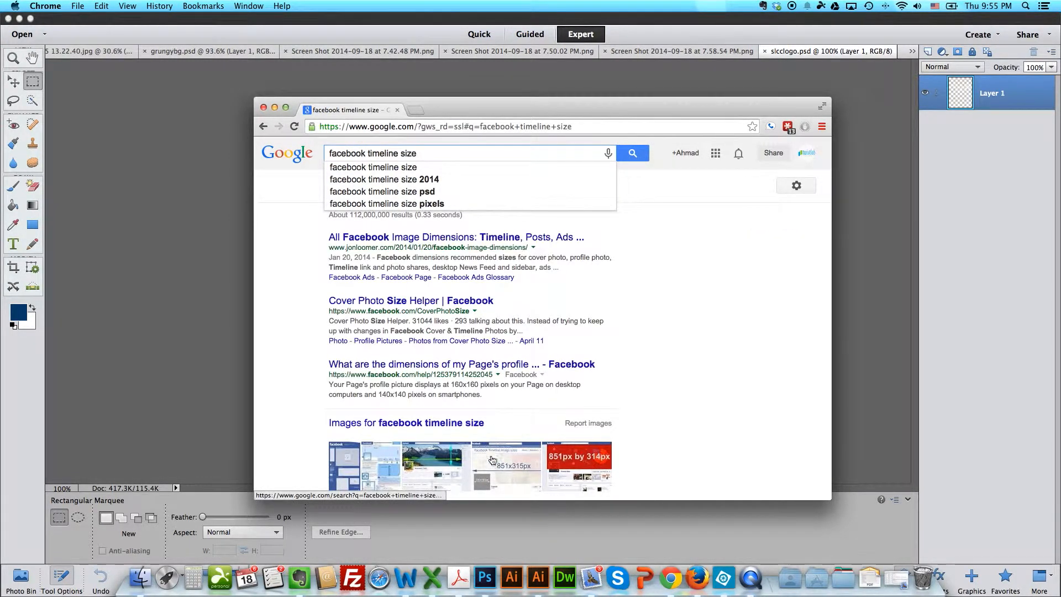
click(264, 107)
Step: Create a blank file 851 pixels wide and 315 pixels high with a white background
click(155, 6)
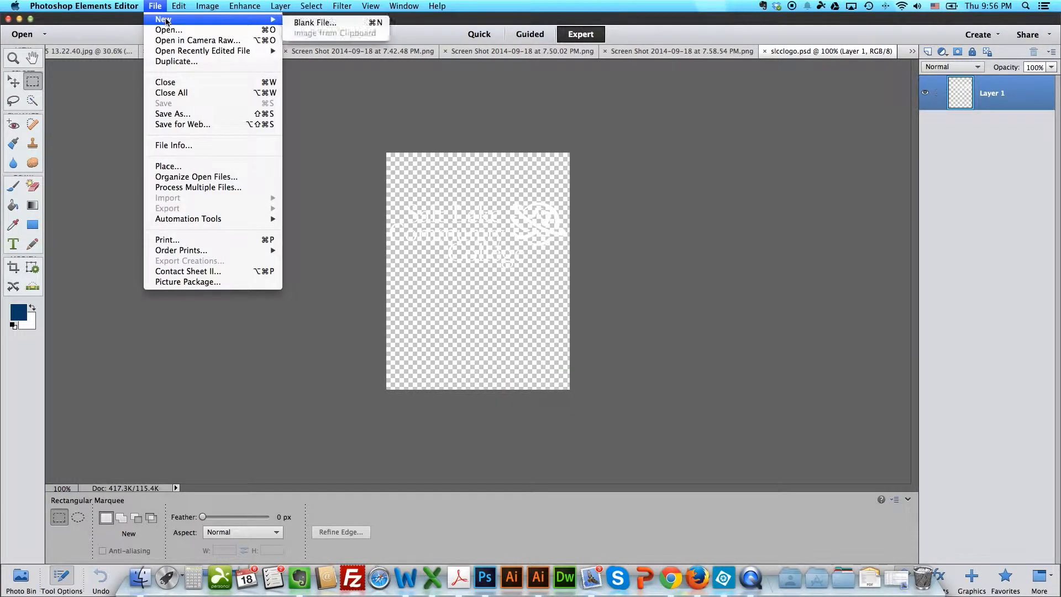
mouse_move(223, 23)
click(310, 20)
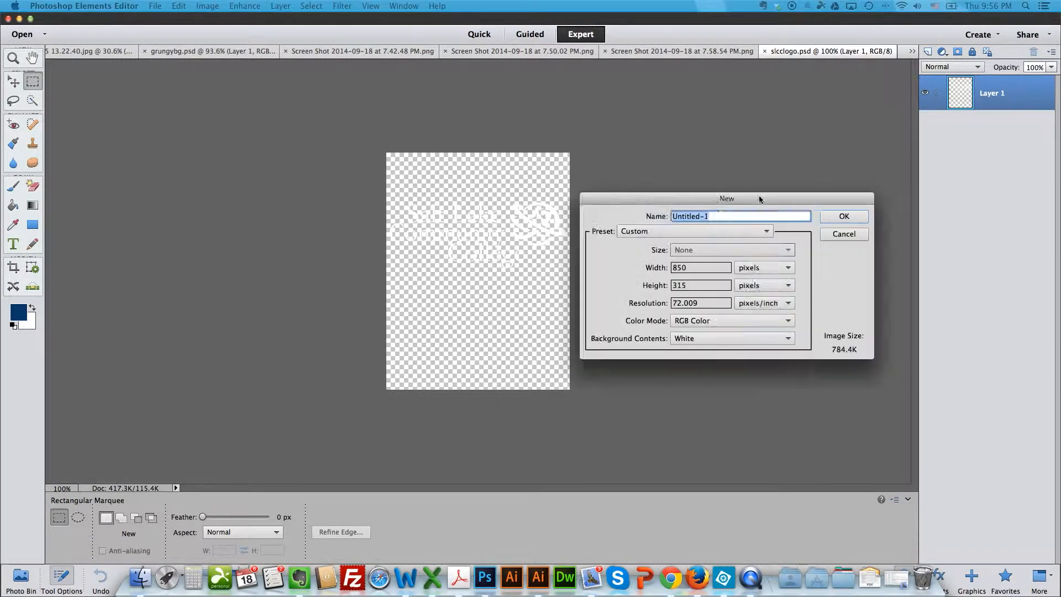
click(542, 274)
key(BackSpace)
text(1)
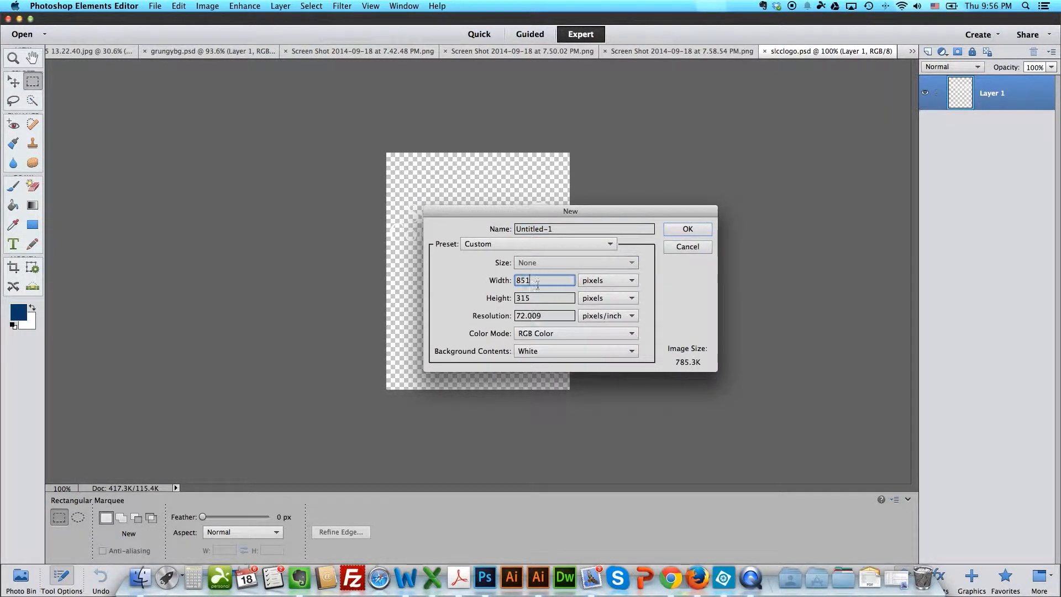
click(690, 229)
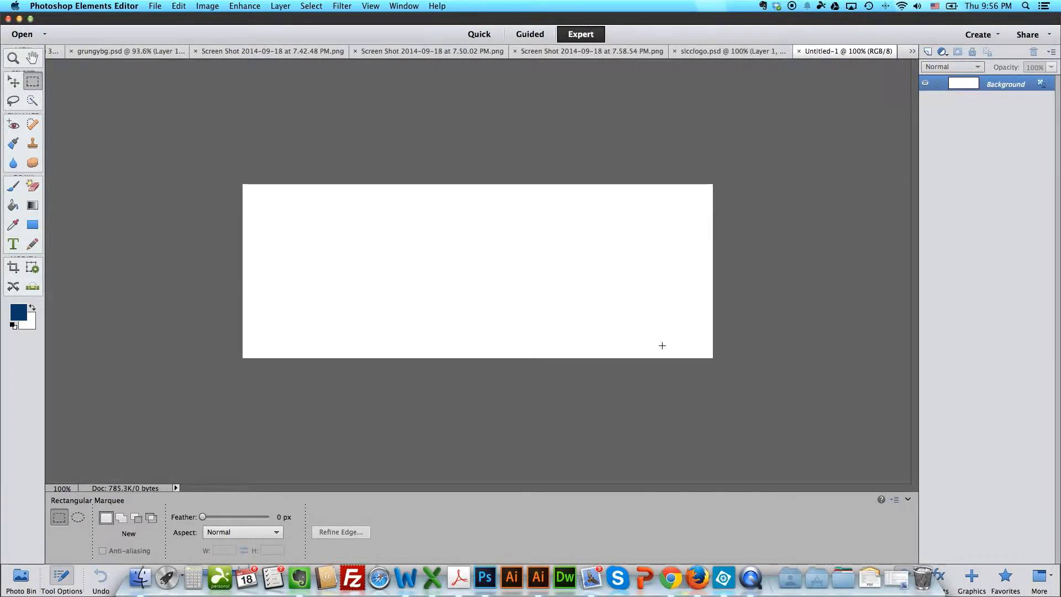
Step: Copy the whole blue-and-white image from the 7.42.48 PM screenshot and paste it into Untitled-1
click(337, 52)
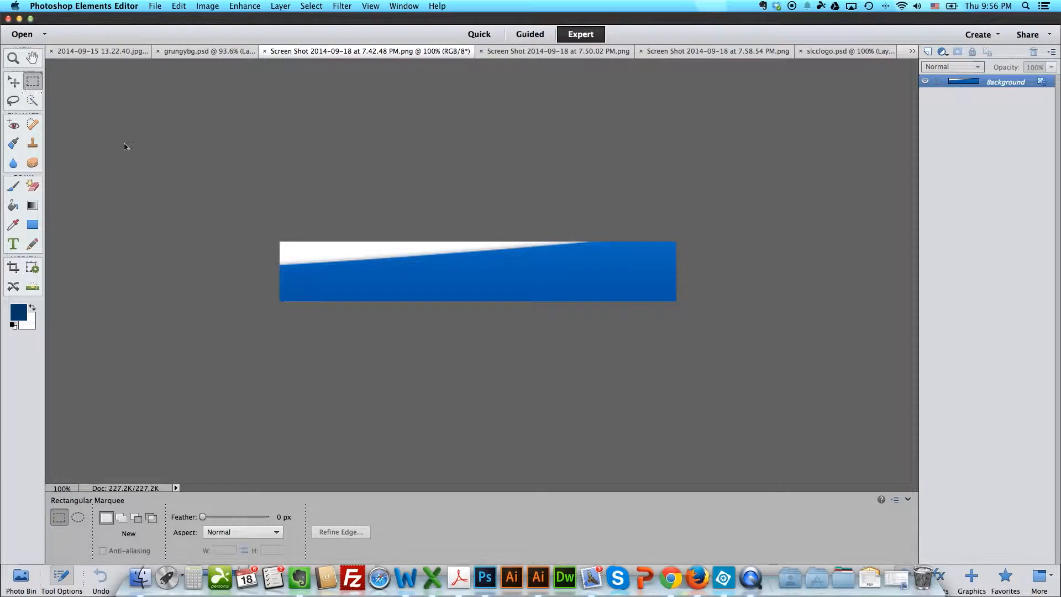
key(super+a)
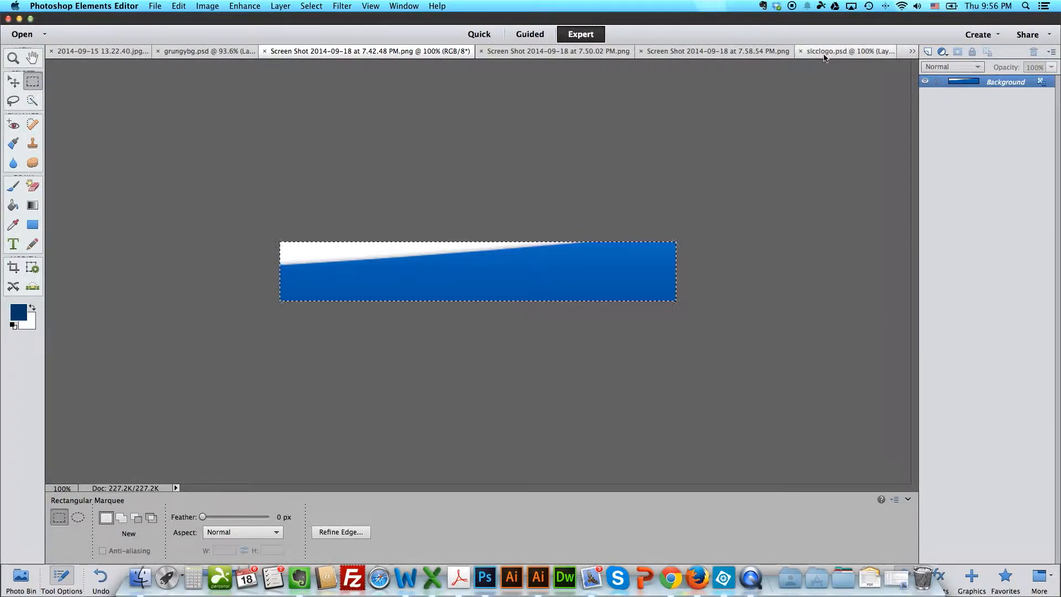
click(912, 51)
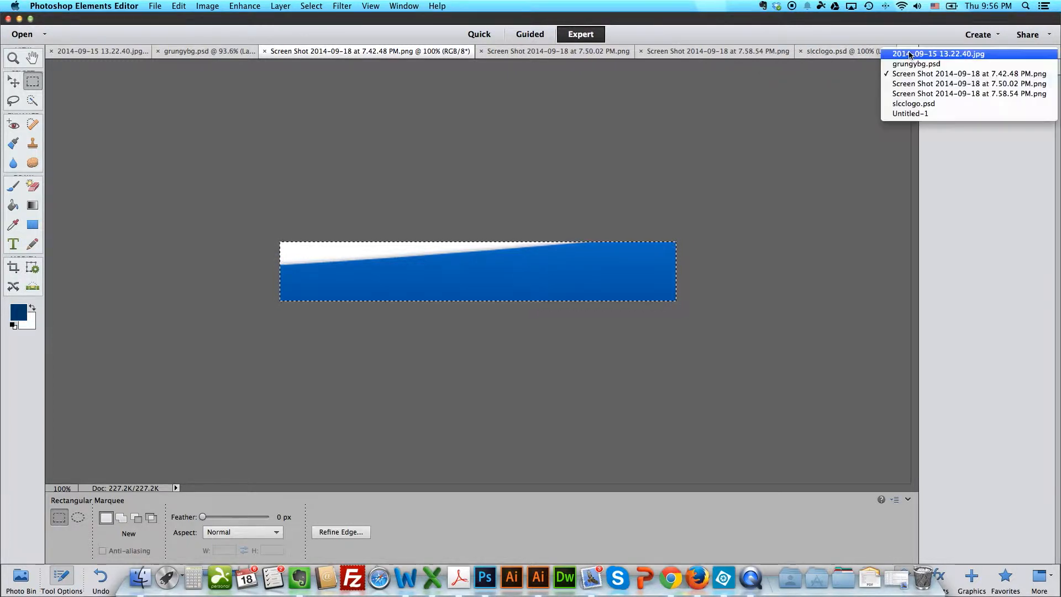
click(906, 120)
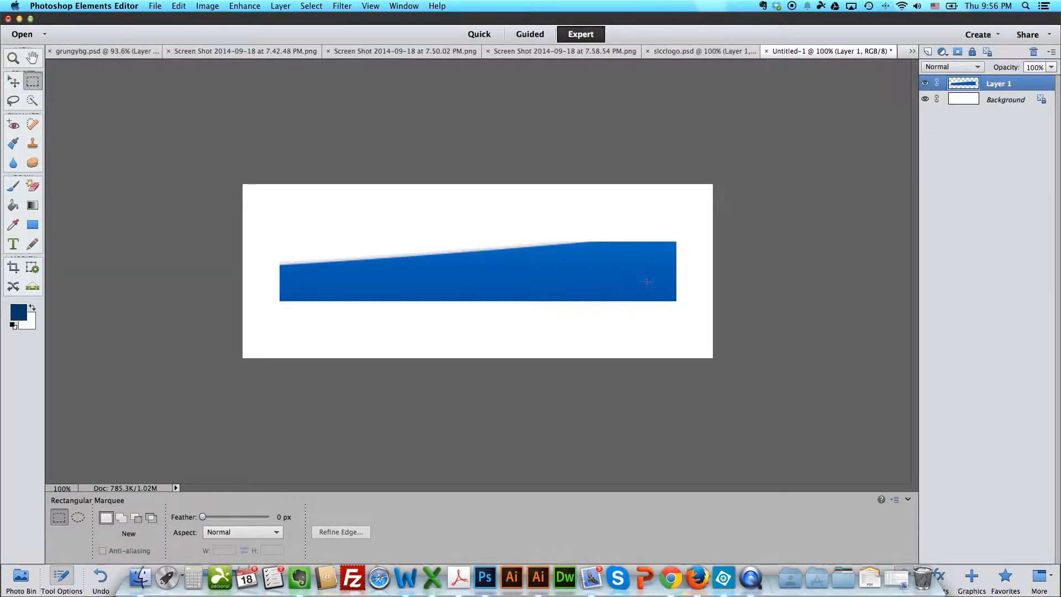
Step: Stretch the pasted blue image past all canvas edges, to 120.65% width and 312% height
key(super+t)
drag(675, 301, 716, 364)
drag(280, 242, 238, 179)
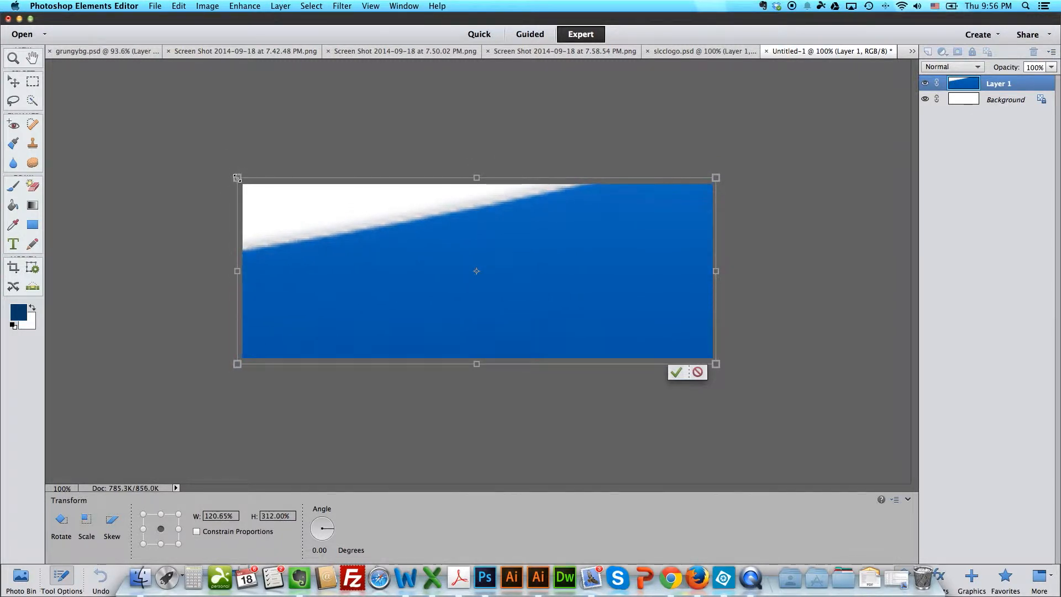
key(Return)
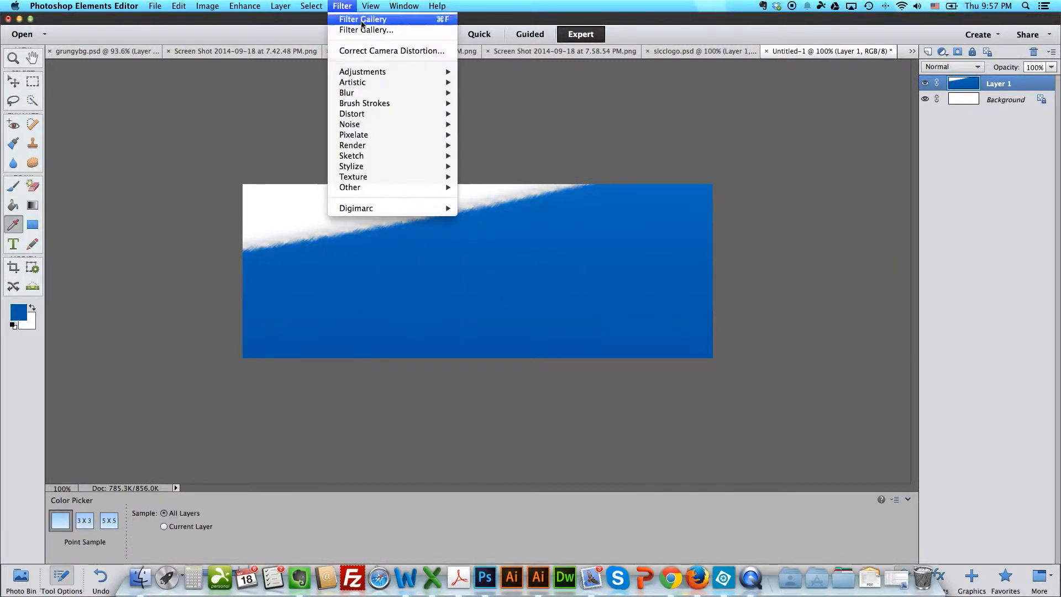
Step: Open the Filter Gallery for the blue image layer and preview the Brush Strokes filters
click(361, 21)
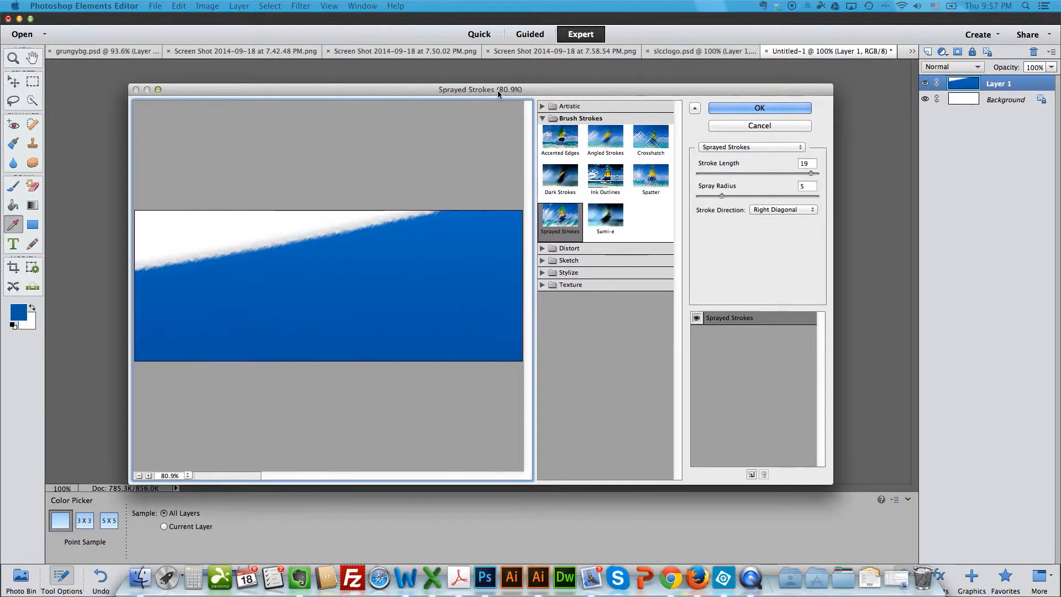
click(651, 139)
click(654, 188)
click(607, 184)
click(563, 183)
click(561, 222)
click(604, 223)
click(655, 143)
Step: Preview the Distort and Sketch filters on the blue image, including Charcoal and Water Paper
click(570, 249)
click(560, 267)
click(606, 267)
click(651, 266)
click(542, 299)
click(572, 326)
click(605, 326)
click(651, 327)
scroll(648, 364, down, 1)
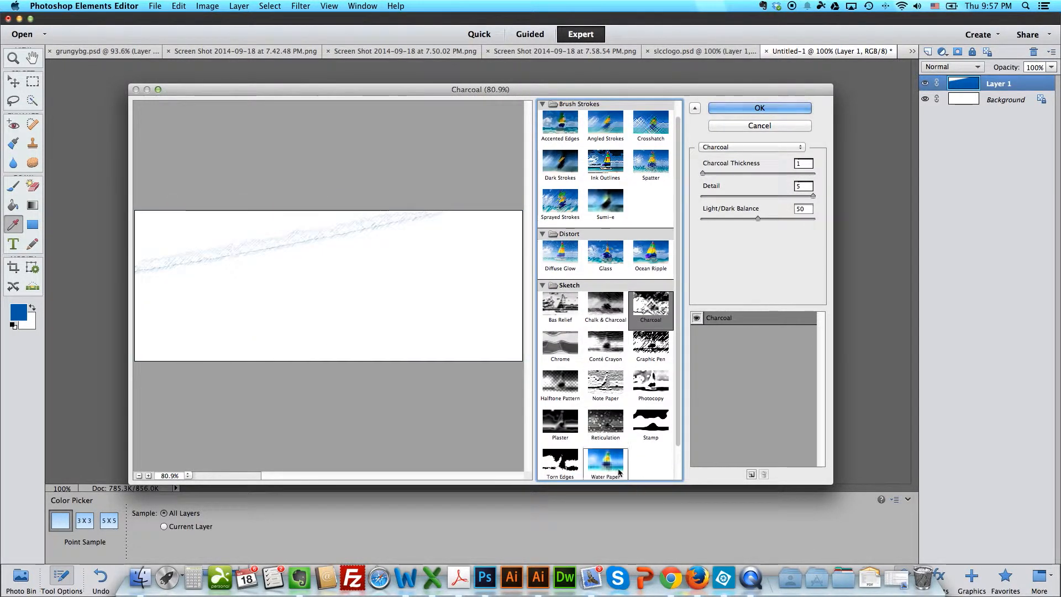
click(616, 469)
drag(677, 302, 679, 381)
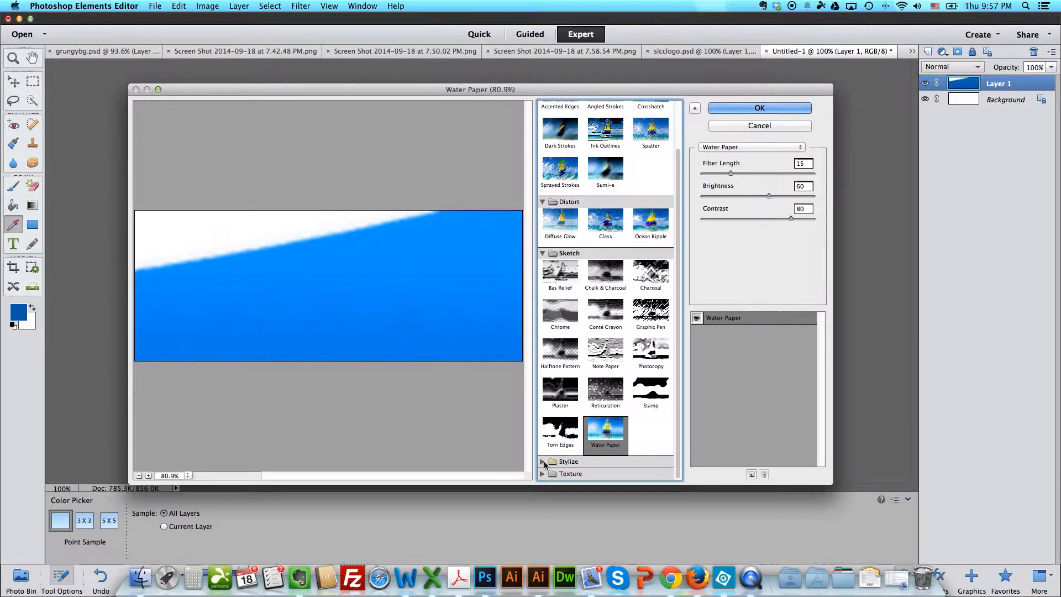
Step: Look through the remaining filter categories and apply a brush-stroke filter that roughens the blue-and-white edge
click(543, 462)
scroll(621, 434, down, 2)
click(566, 454)
scroll(594, 416, down, 1)
scroll(595, 414, up, 2)
click(651, 225)
click(651, 113)
click(752, 108)
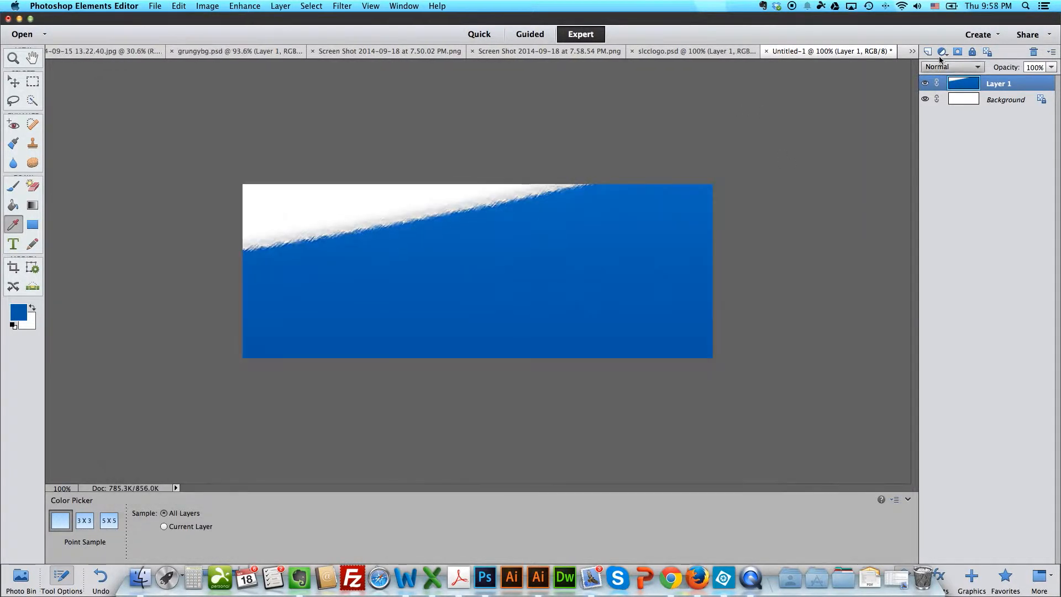
Step: Add a new layer filled with the blue foreground color and place it beneath Layer 1
click(926, 52)
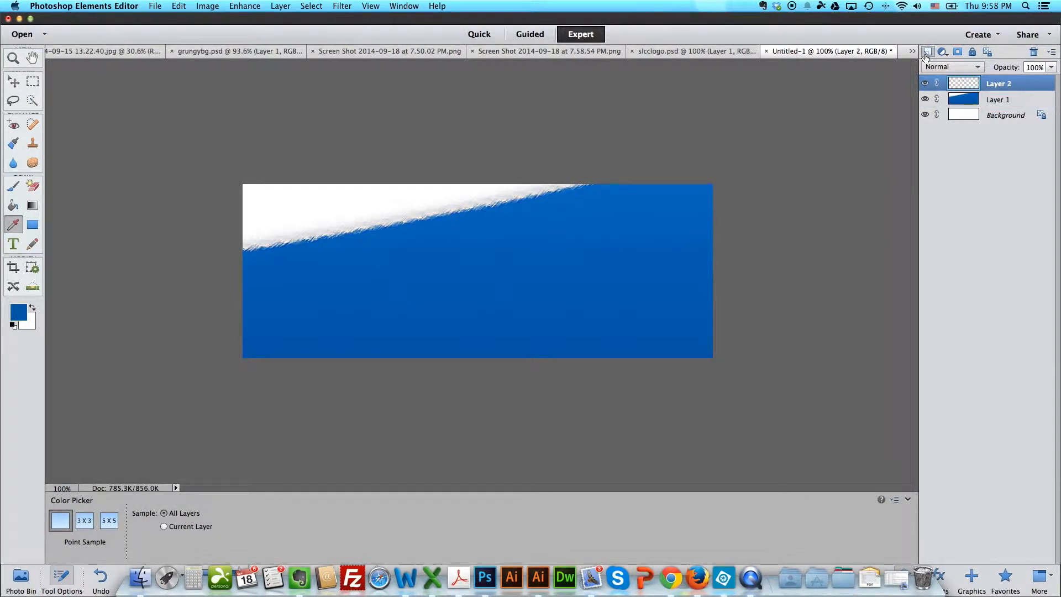
click(14, 205)
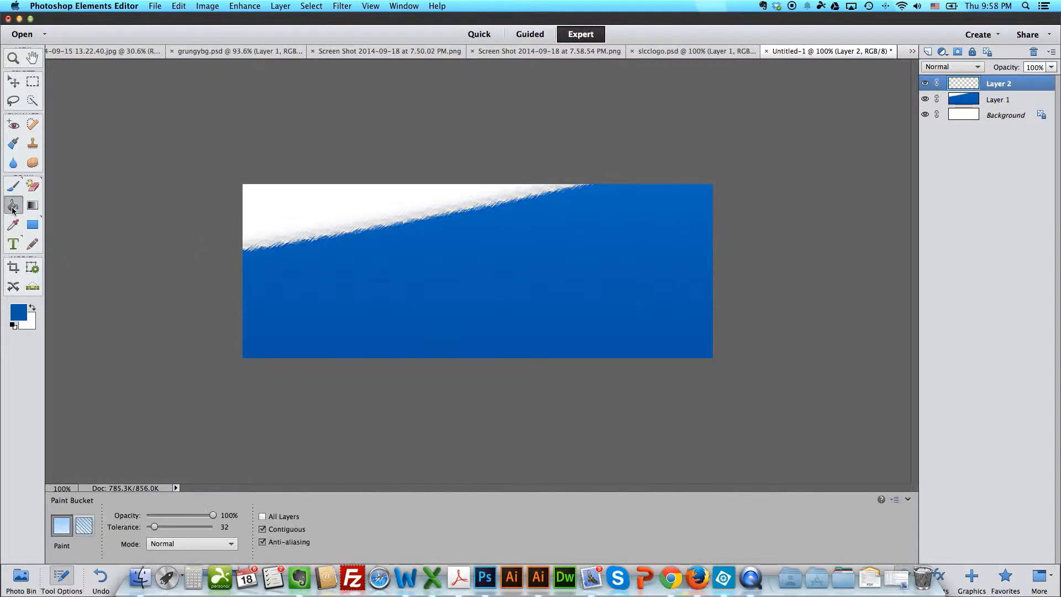
click(405, 252)
drag(1015, 84, 1000, 108)
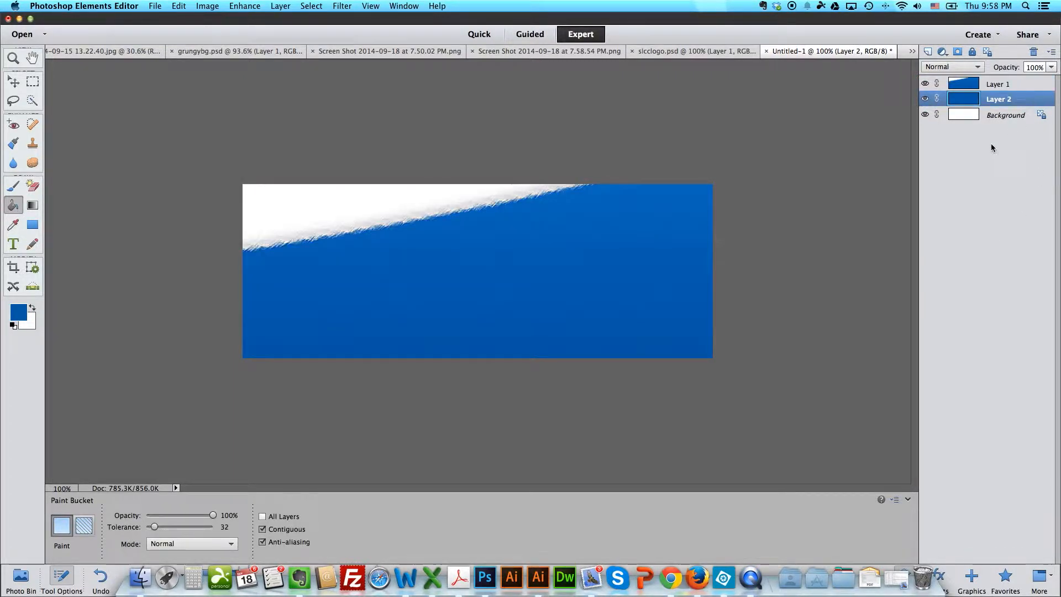
Step: Set the opacity of Layer 1 to 55%
click(997, 84)
click(1051, 67)
drag(1048, 79, 1025, 83)
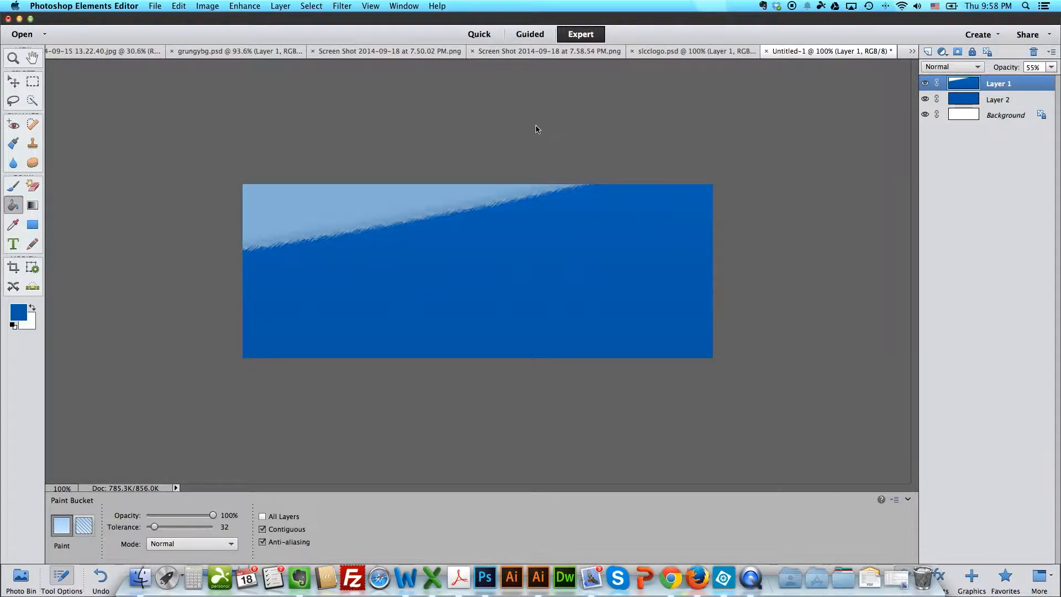
Step: Copy the whole I AM DECA image from the 7.50.02 PM screenshot and paste it into Untitled-1
click(399, 52)
click(32, 81)
key(super+a)
key(super+c)
click(851, 51)
key(super+v)
Step: Resize the I AM DECA image to cover the whole canvas, at 80.62% width and 175.81% height
key(super+t)
drag(837, 343, 720, 344)
drag(482, 307, 482, 363)
drag(481, 209, 481, 178)
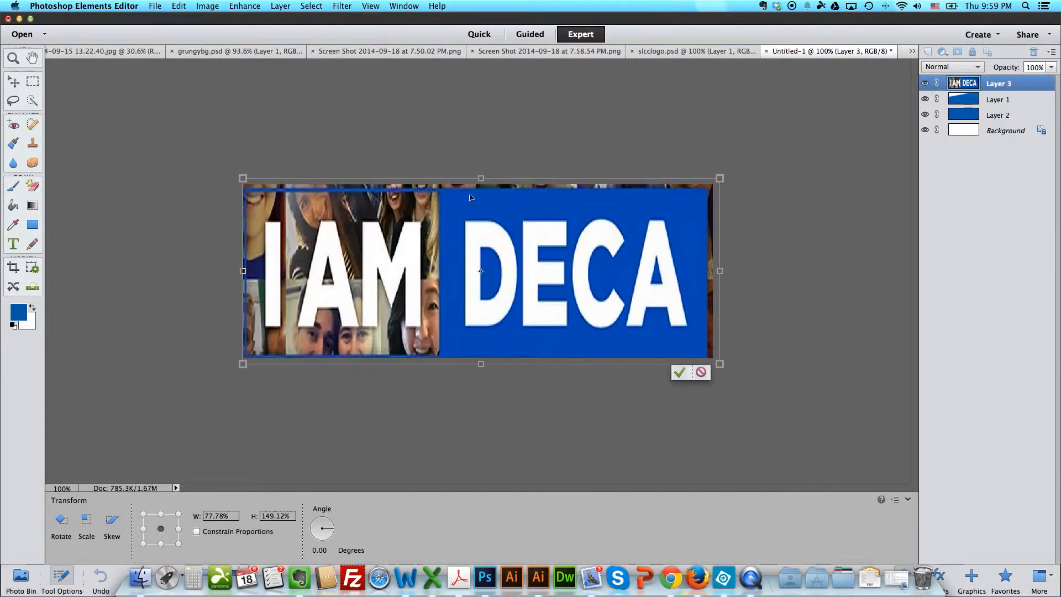
drag(243, 270, 237, 270)
drag(721, 270, 731, 268)
drag(484, 178, 484, 151)
mouse_move(484, 363)
mouse_down()
mouse_move(485, 382)
mouse_move(484, 368)
mouse_up()
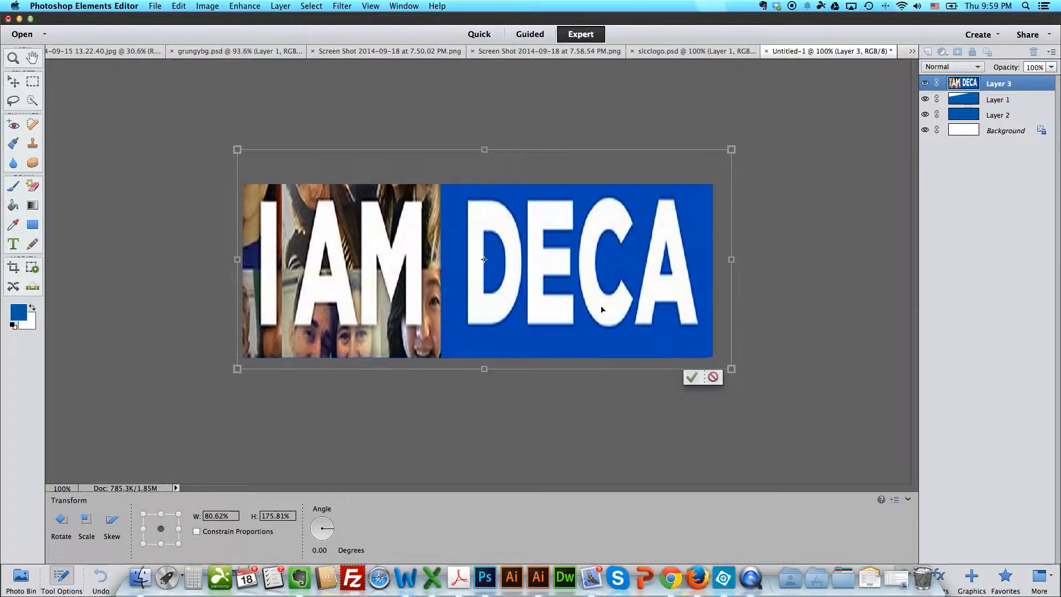
key(Return)
Step: Apply the Angled Strokes filter with a raised direction balance to the I AM DECA layer and lower the layer's opacity
click(342, 6)
click(354, 29)
click(623, 143)
drag(758, 173, 811, 173)
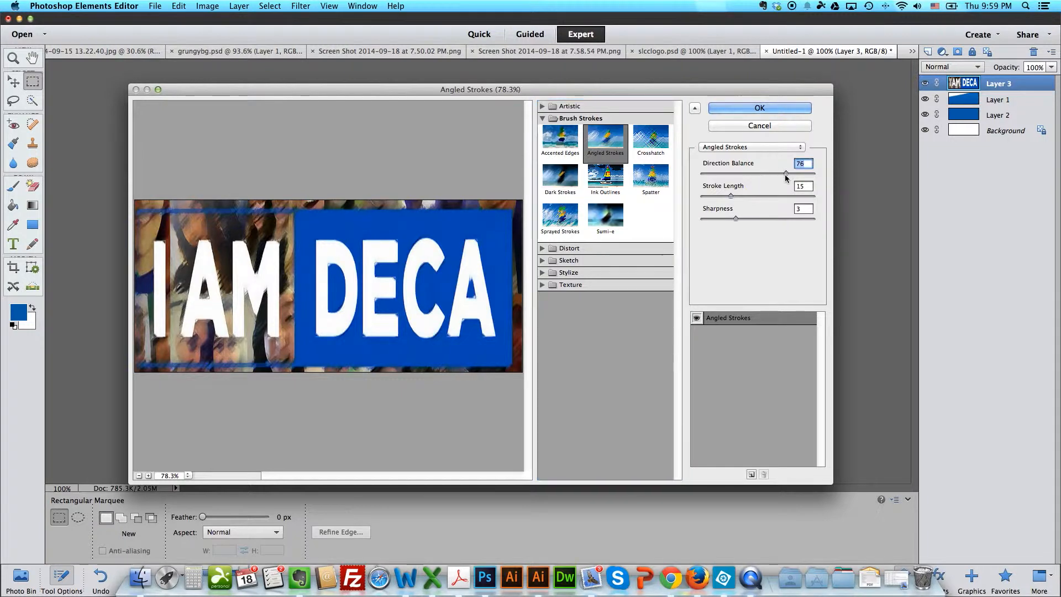
mouse_move(730, 196)
mouse_down()
mouse_move(768, 197)
mouse_move(755, 197)
mouse_move(763, 220)
mouse_move(795, 220)
mouse_up()
click(798, 110)
drag(1051, 66, 1009, 101)
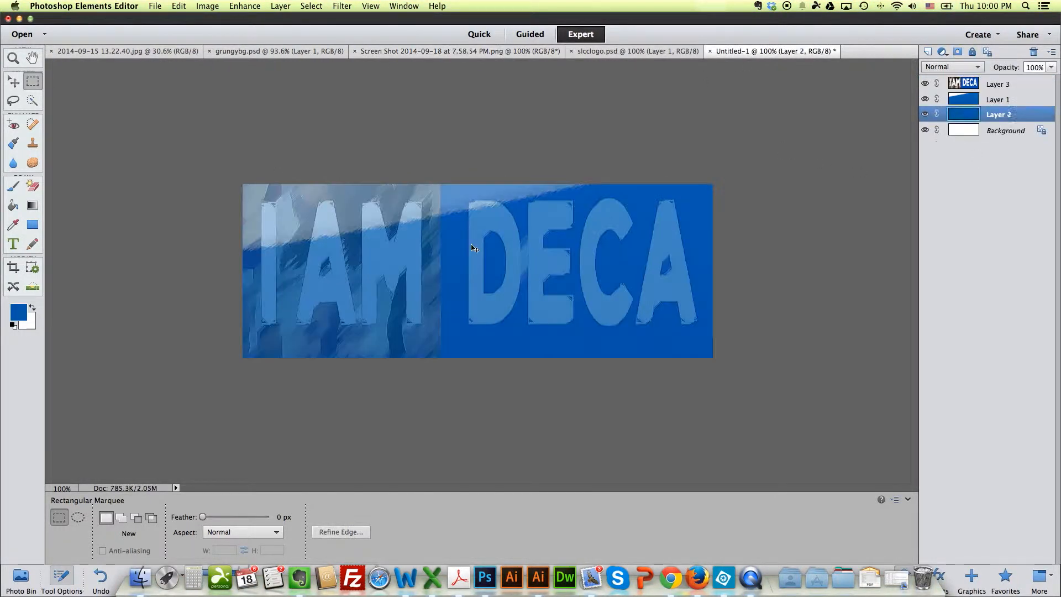
Step: Paste the DECA diamond logo into Untitled-1 as the topmost layer and place it in the banner's upper-left corner
key(super+v)
drag(1007, 118, 1009, 82)
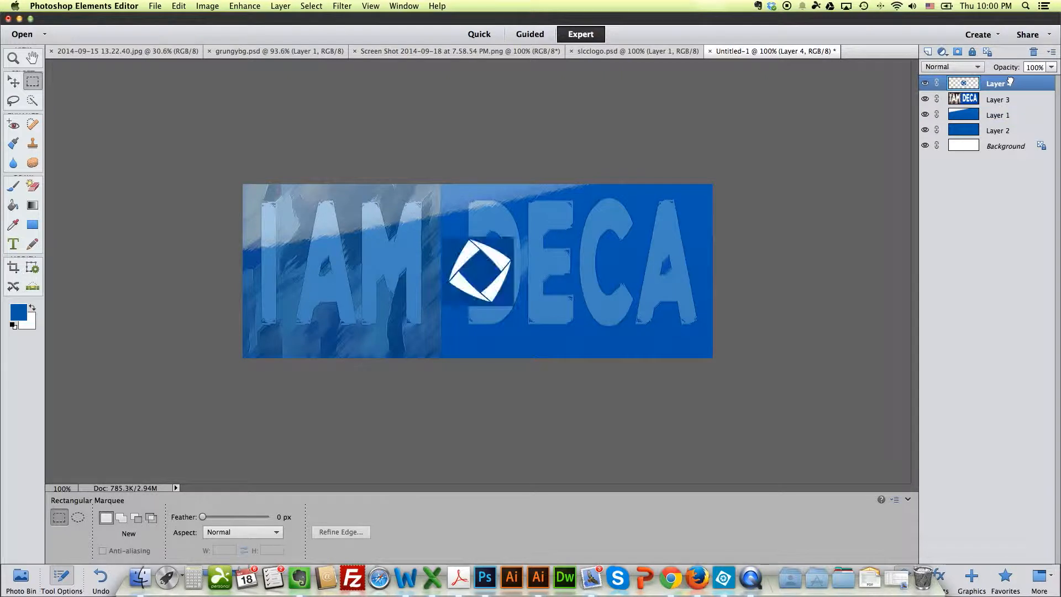
click(14, 82)
drag(490, 269, 297, 219)
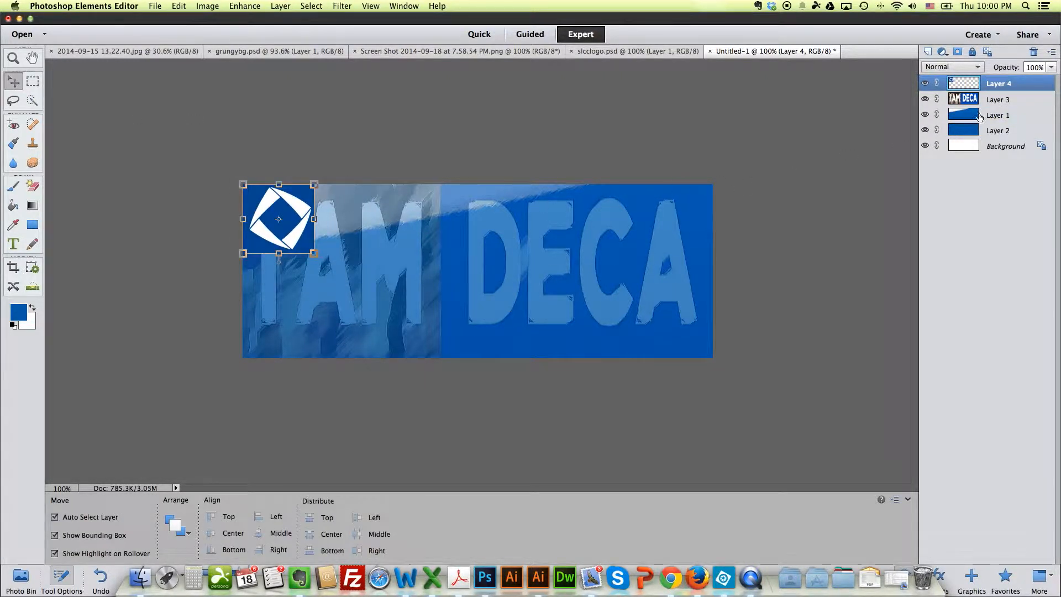
Step: Duplicate the diamond logo layer and move the copy directly to the right of the first logo
right_click(998, 88)
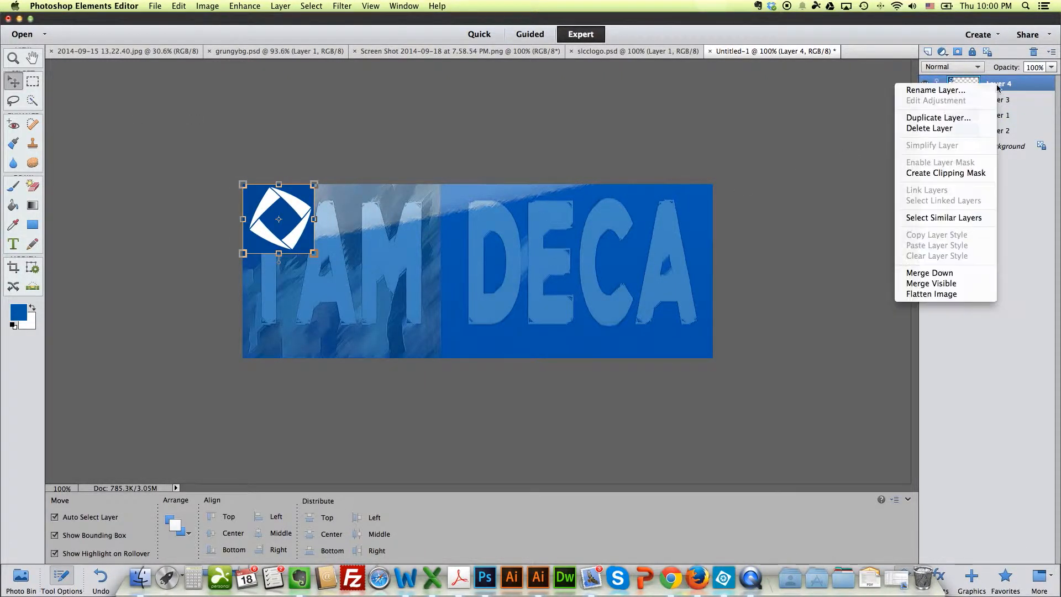
click(937, 117)
key(shift+Right)
key(shift+Right)
key(shift+Right)
key(shift+Right)
key(shift+Right)
key(shift+Right)
key(shift+Right)
key(shift+Right)
key(shift+Right)
key(shift+Right)
key(shift+Right)
key(shift+Right)
key(shift+Right)
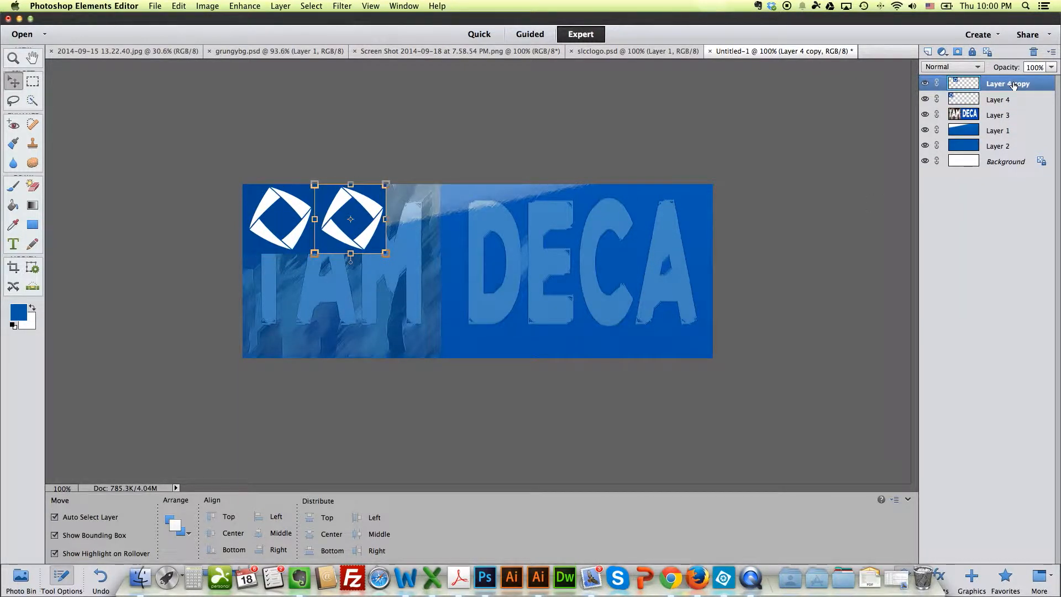
Step: Paste five more diamond logos and line them up side by side to complete the row across the banner
key(super+v)
key(super+v)
key(super+v)
key(super+v)
drag(489, 281, 508, 230)
drag(498, 285, 640, 223)
key(super+v)
drag(498, 285, 730, 232)
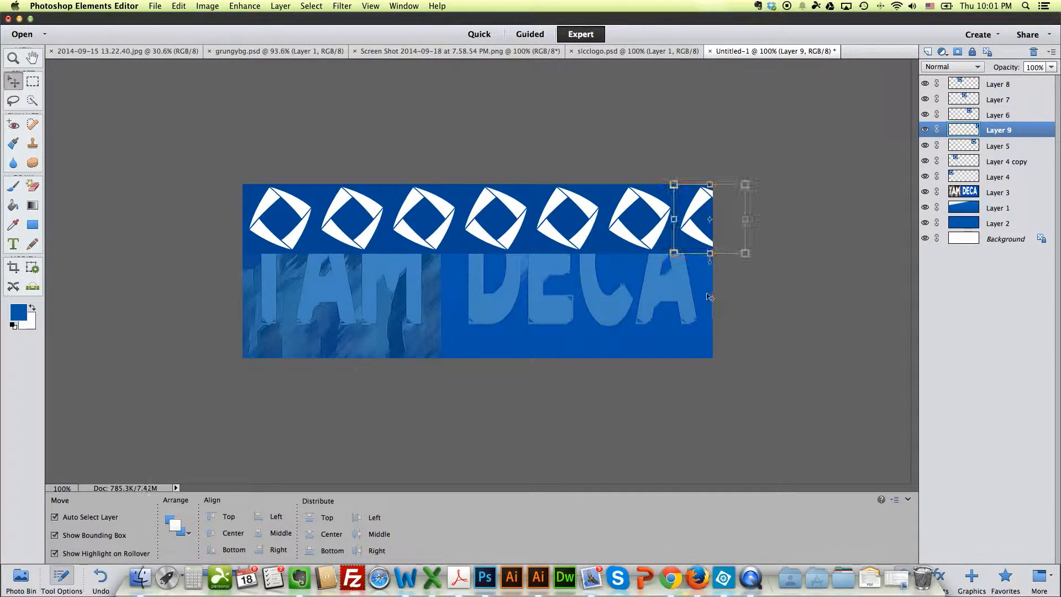
Step: Merge all the diamond logo layers, from Layer 8 down to Layer 4, into one layer
click(998, 84)
shift+click(993, 177)
right_click(993, 176)
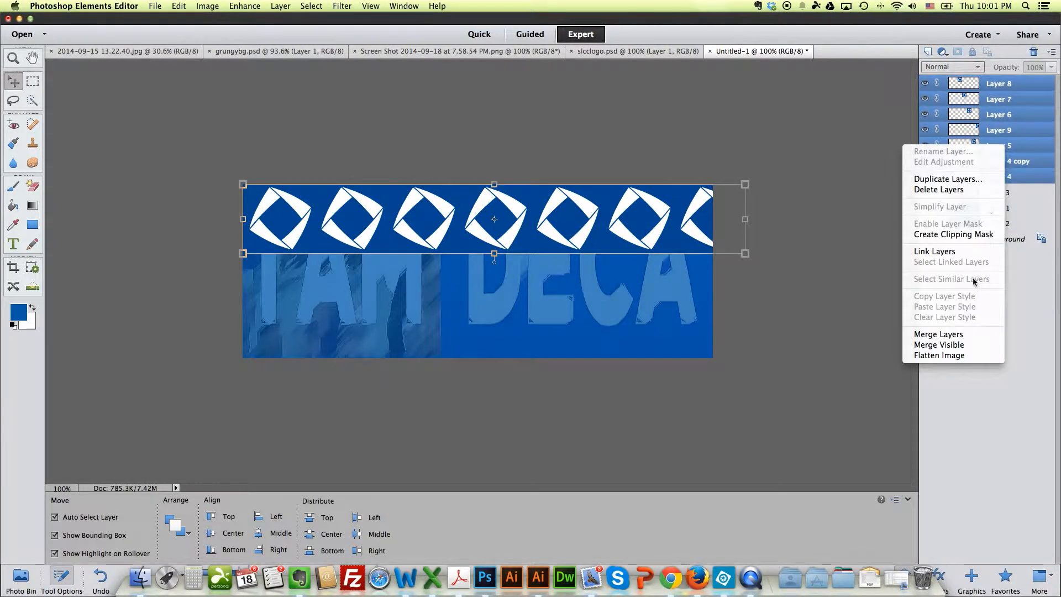
click(968, 335)
Step: Duplicate the merged logo row and move the copy straight down to form a second row
right_click(1000, 85)
click(951, 116)
key(Return)
key(shift+Down)
key(shift+Down)
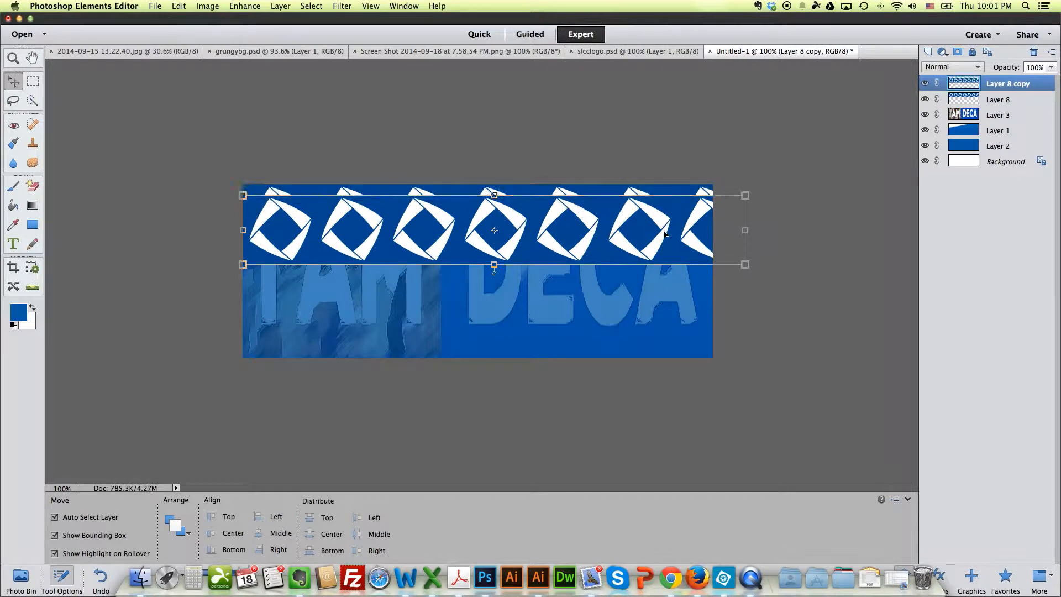
key(shift+Down)
key(shift+Down)
key(shift+Down)
key(shift+Down)
key(shift+Down)
key(shift+Down)
key(shift+Down)
key(shift+Down)
key(shift+Down)
key(shift+Down)
Step: Duplicate the second logo row and move the copy down to form a third row at the banner's lower edge
right_click(1010, 84)
click(977, 114)
click(597, 217)
key(shift+Down)
key(shift+Down)
key(shift+Down)
key(shift+Down)
key(shift+Down)
key(shift+Down)
key(shift+Down)
key(shift+Down)
key(shift+Down)
key(shift+Down)
key(shift+Down)
key(shift+Down)
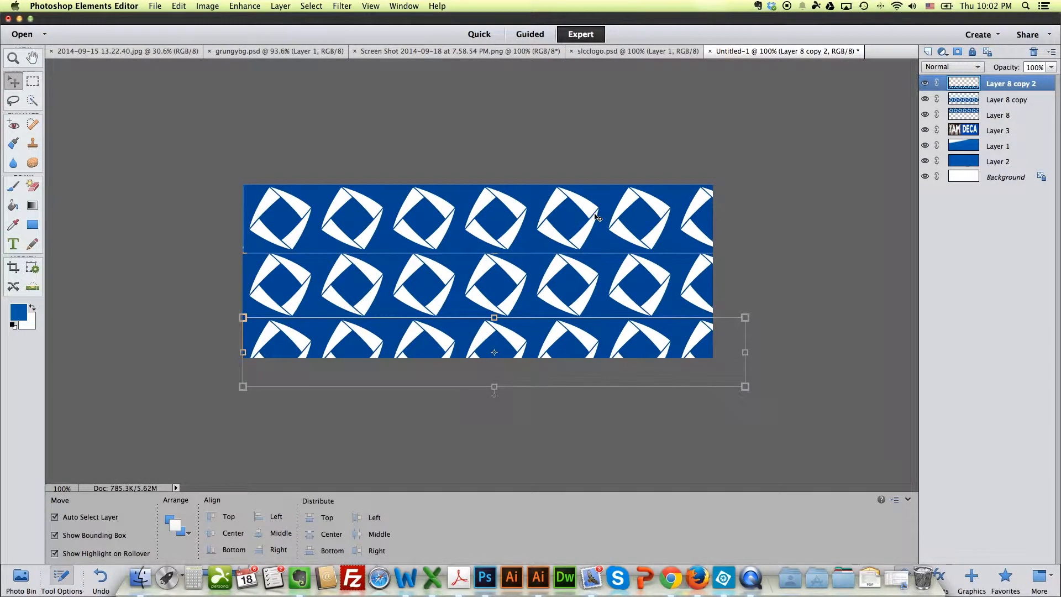
Step: Merge the three logo row layers into a single pattern layer
shift+click(1000, 115)
right_click(1011, 114)
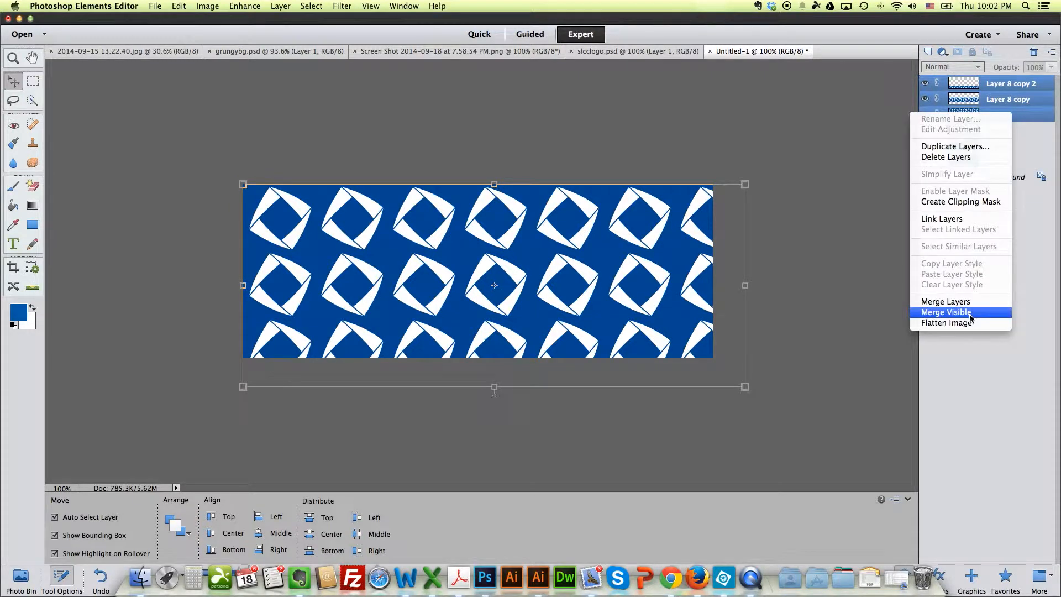
click(967, 302)
Step: Shift the merged logo pattern up and left so it extends past all edges of the banner
key(shift+Up)
key(shift+Up)
key(shift+Up)
key(shift+Left)
key(shift+Left)
key(shift+Left)
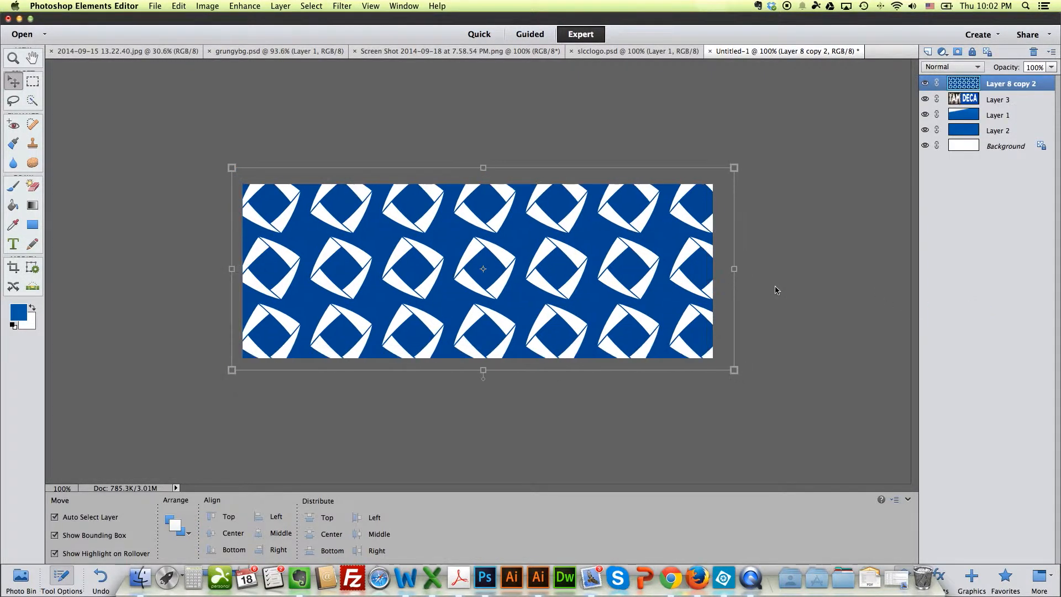
Step: Nudge the logo pattern slightly to the left and set its layer opacity to 40%
click(841, 214)
click(674, 244)
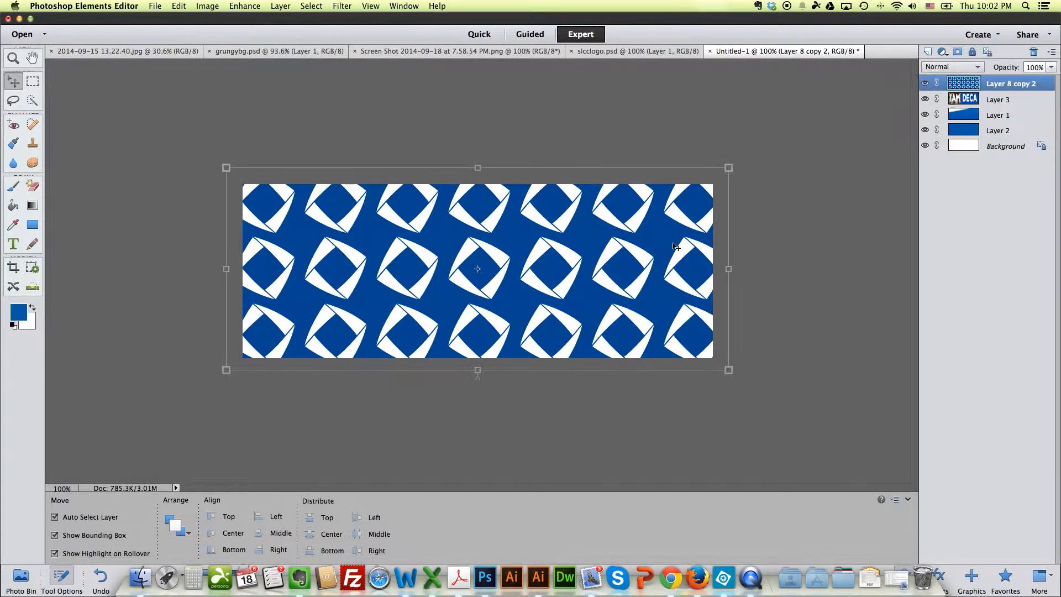
click(1051, 67)
drag(1049, 79, 1017, 84)
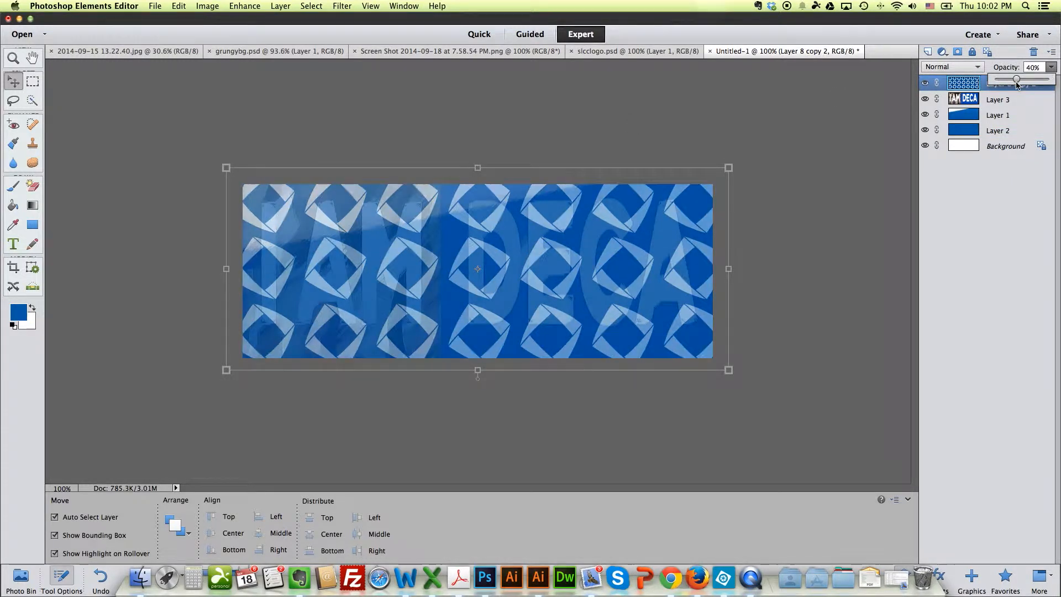
Step: Apply the Sprayed Strokes filter to the logo pattern layer from the Filter Gallery
click(357, 12)
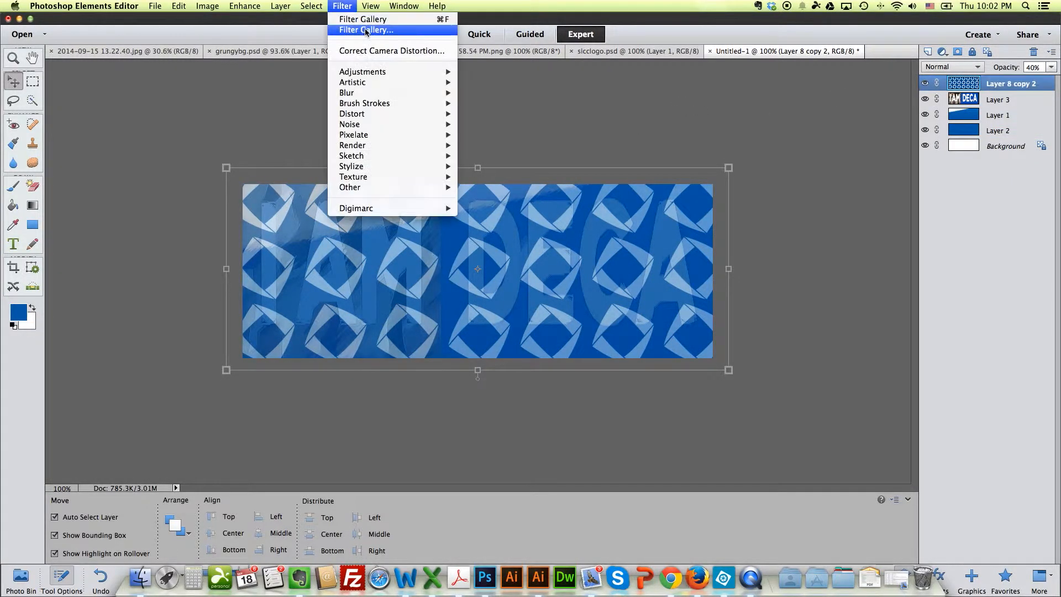
click(364, 31)
click(559, 176)
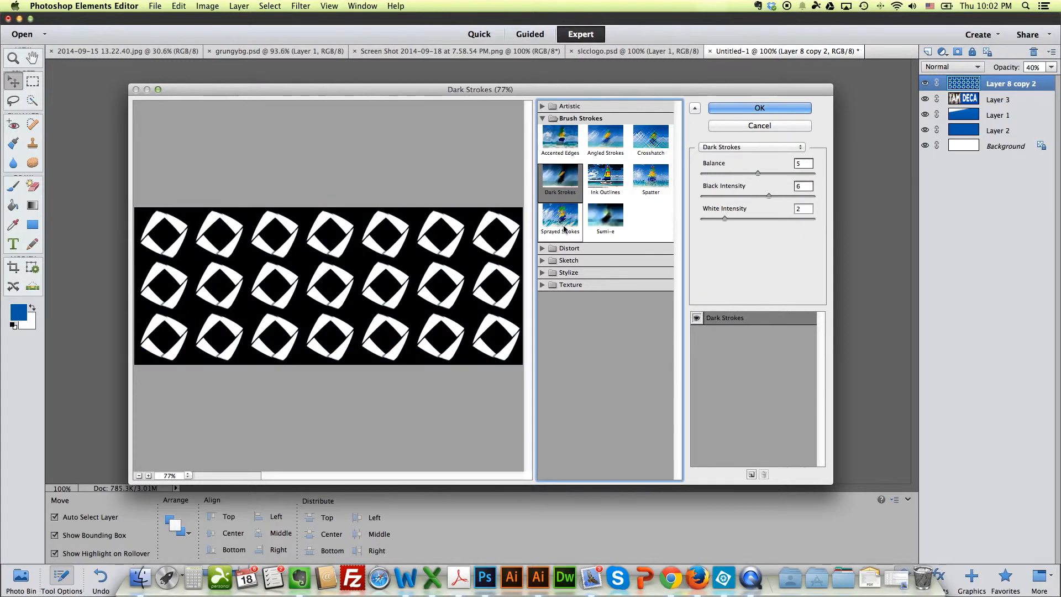
click(560, 215)
click(759, 108)
Step: Raise the logo pattern's opacity slightly and set the opacity of the I AM DECA layer to 44%
click(1051, 68)
drag(1016, 81, 1020, 83)
click(1003, 102)
click(1051, 69)
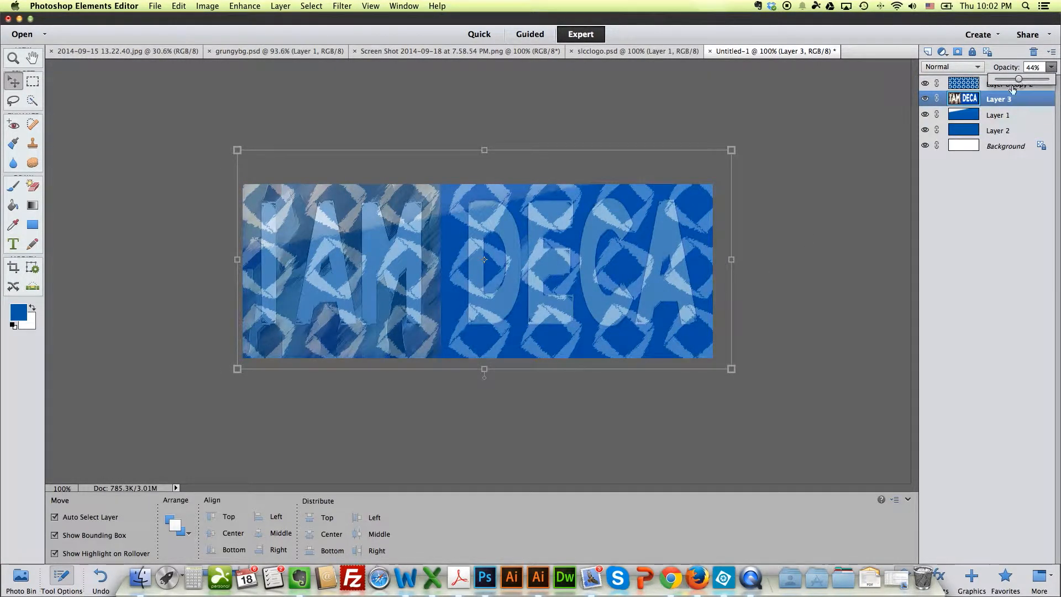
Step: Rotate the I AM DECA layer slightly counterclockwise
click(730, 153)
click(730, 153)
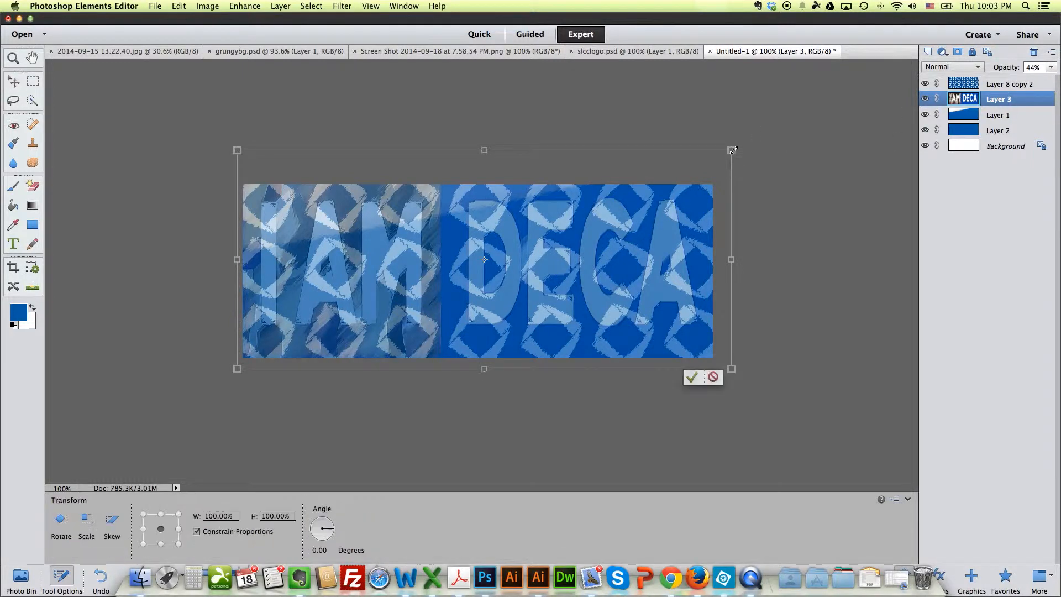
drag(740, 145, 739, 136)
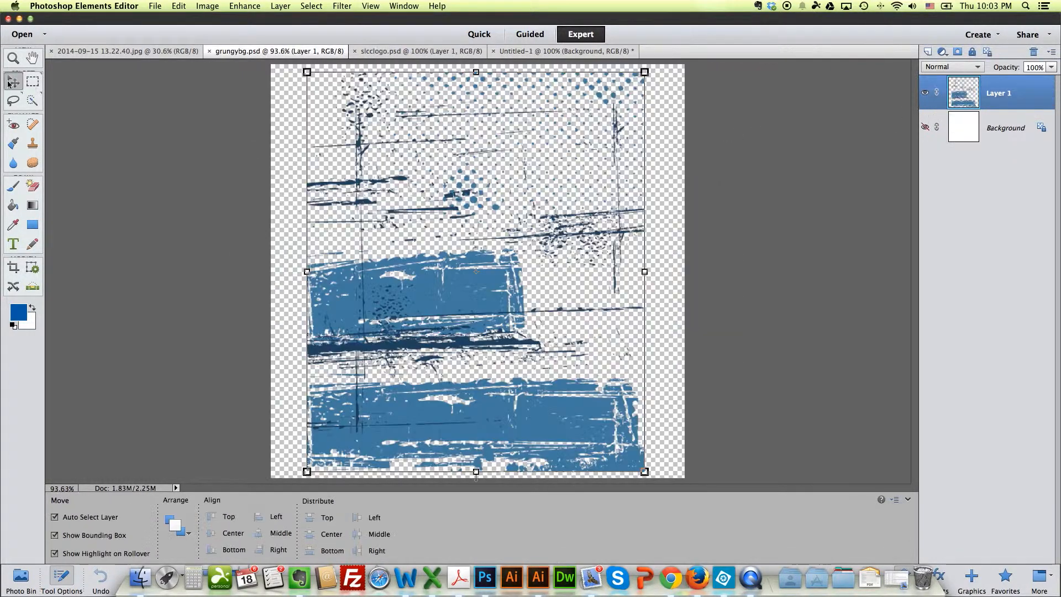
Step: Copy the grunge artwork from grungybg.psd into the banner and place it as the topmost layer
key(m)
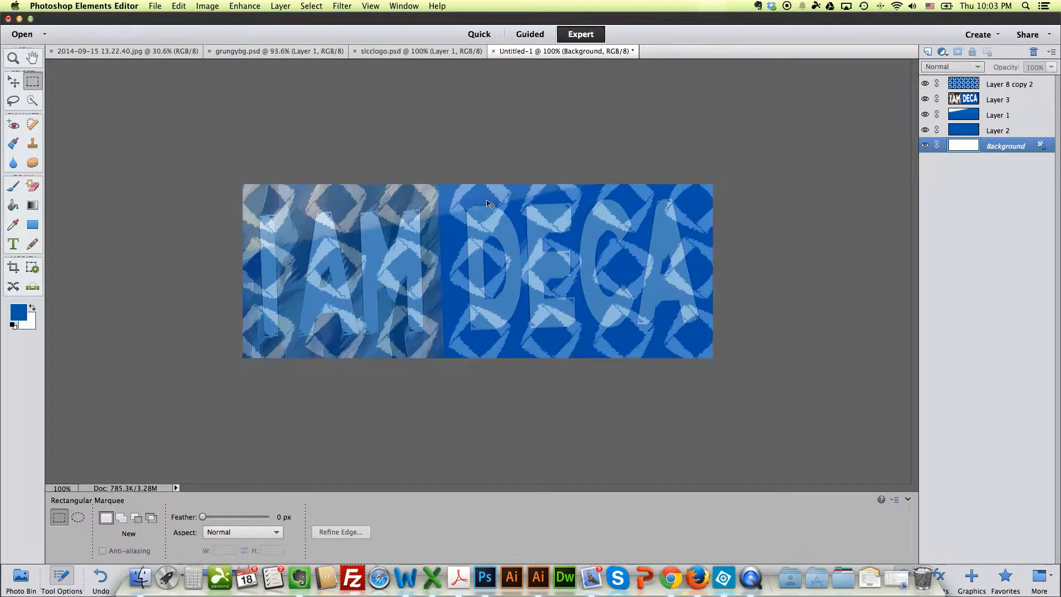
key(super+v)
drag(1003, 150, 1001, 84)
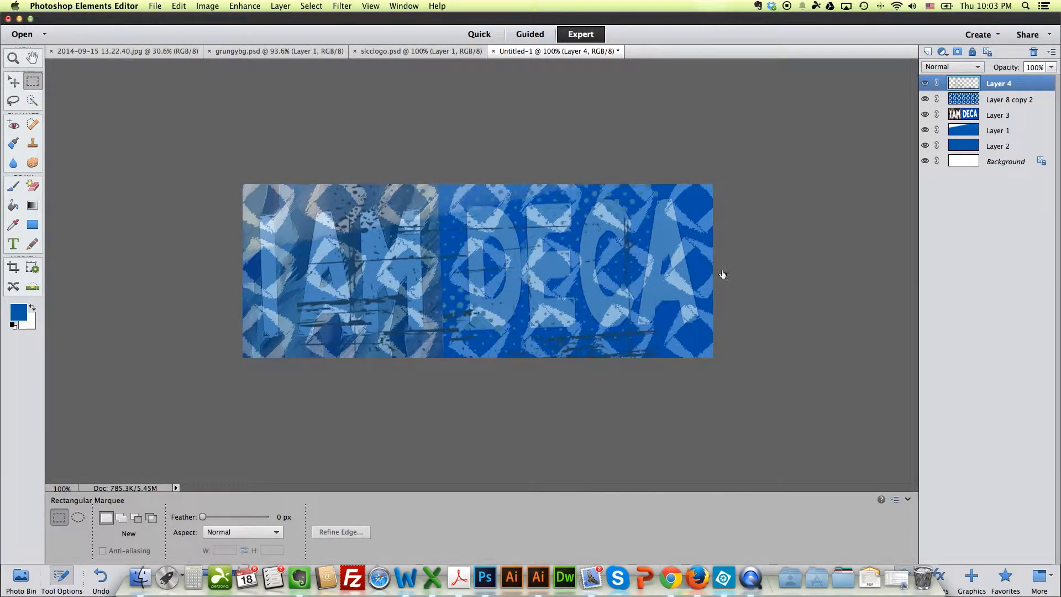
Step: Stretch the grunge layer to about 136% width and 80% height, and position it over the banner
key(super+t)
drag(657, 184, 729, 184)
drag(297, 398, 237, 398)
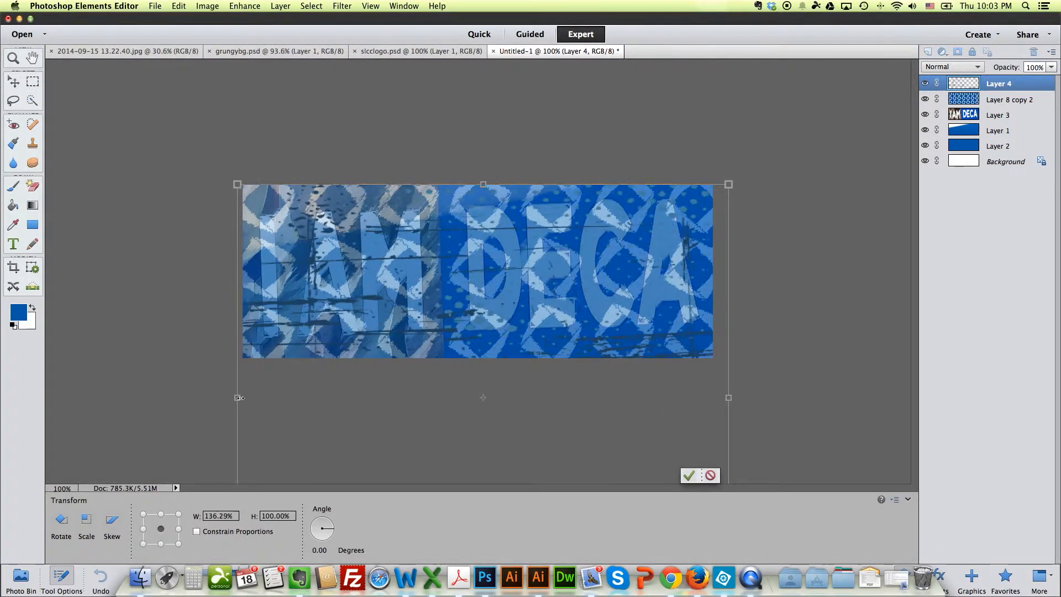
drag(483, 184, 483, 271)
drag(501, 388, 503, 294)
Step: Rotate the grunge layer about -7.7 degrees, nudge it upward and apply the transformation
drag(735, 175, 704, 147)
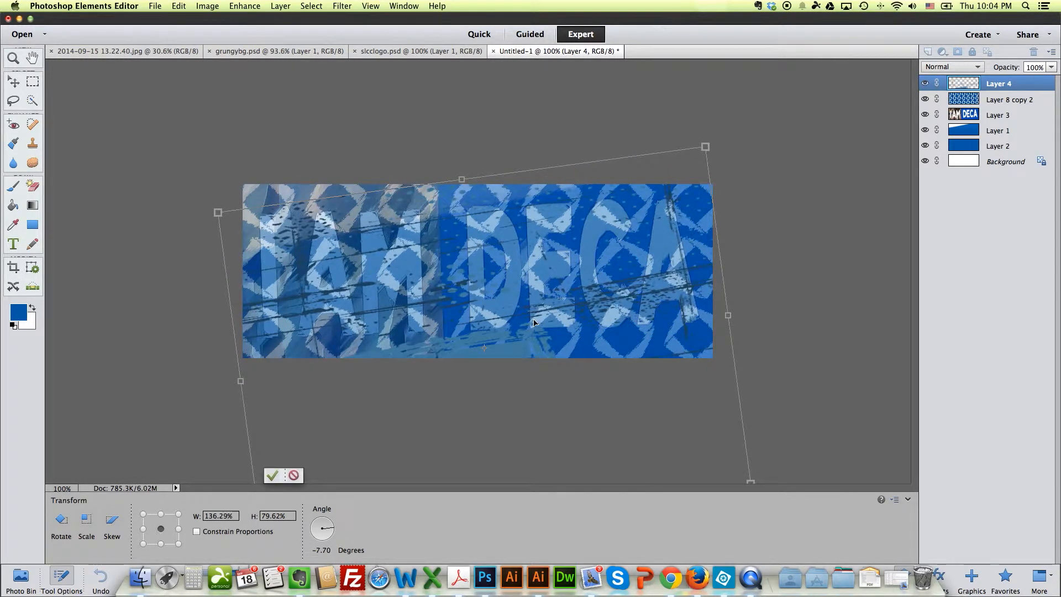
key(shift+Up)
key(shift+Up)
key(shift+Up)
key(shift+Up)
key(Return)
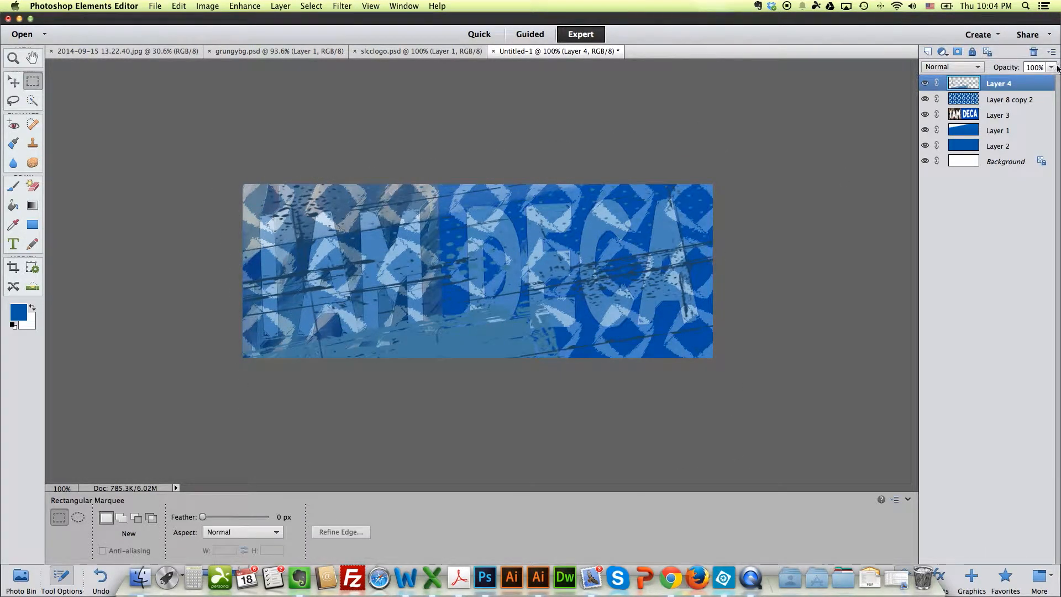
Step: Set the grunge layer's opacity to 55%
click(1051, 67)
drag(1048, 79, 1025, 83)
click(812, 226)
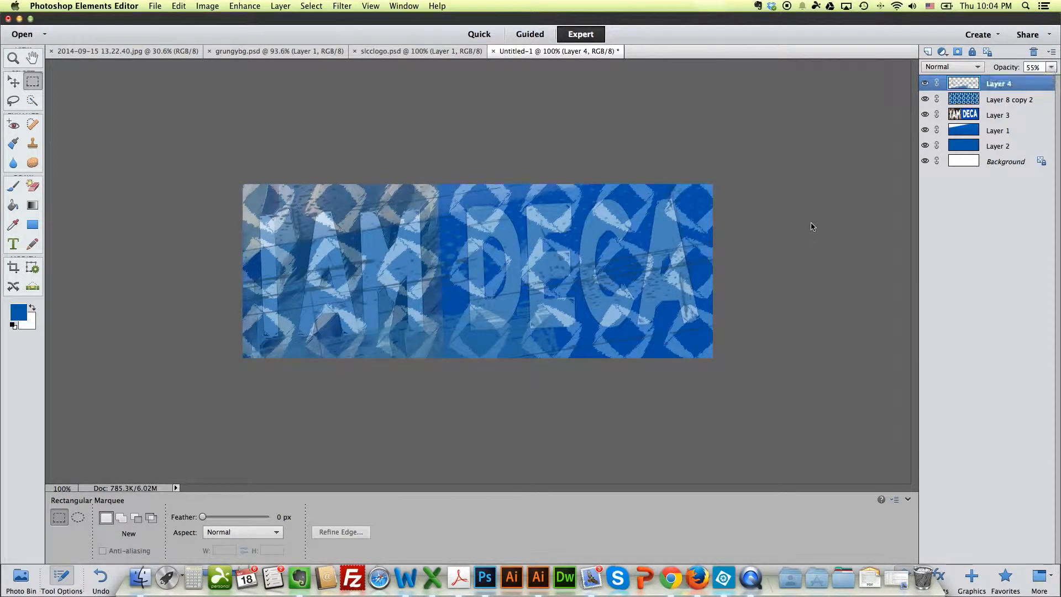
Step: Brighten the group photo 2014-09-15 13.22.40.jpg with Levels, using input values 11, 1.19 and 239
click(245, 6)
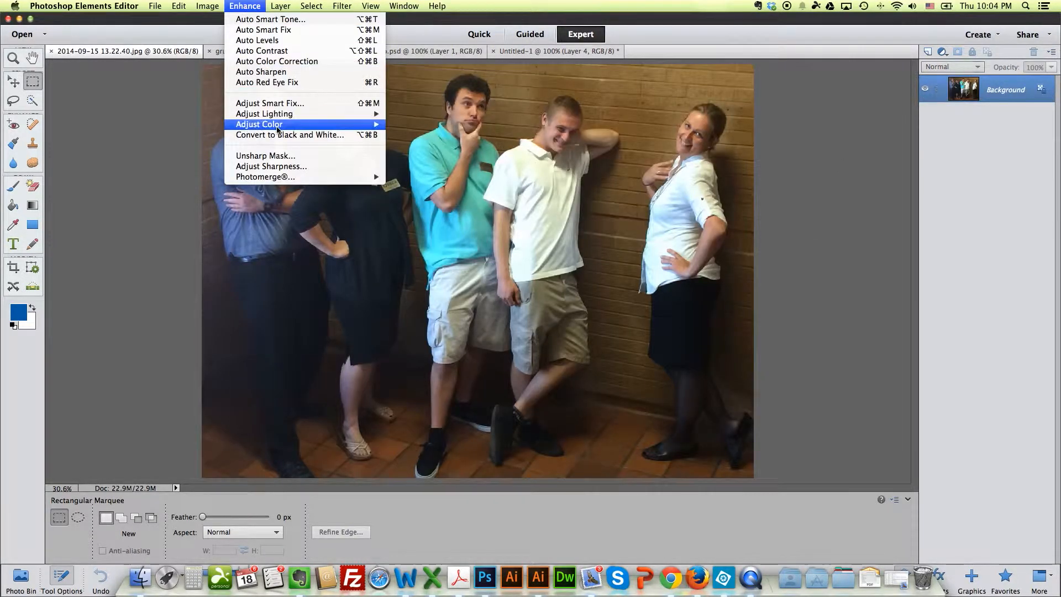
mouse_move(277, 128)
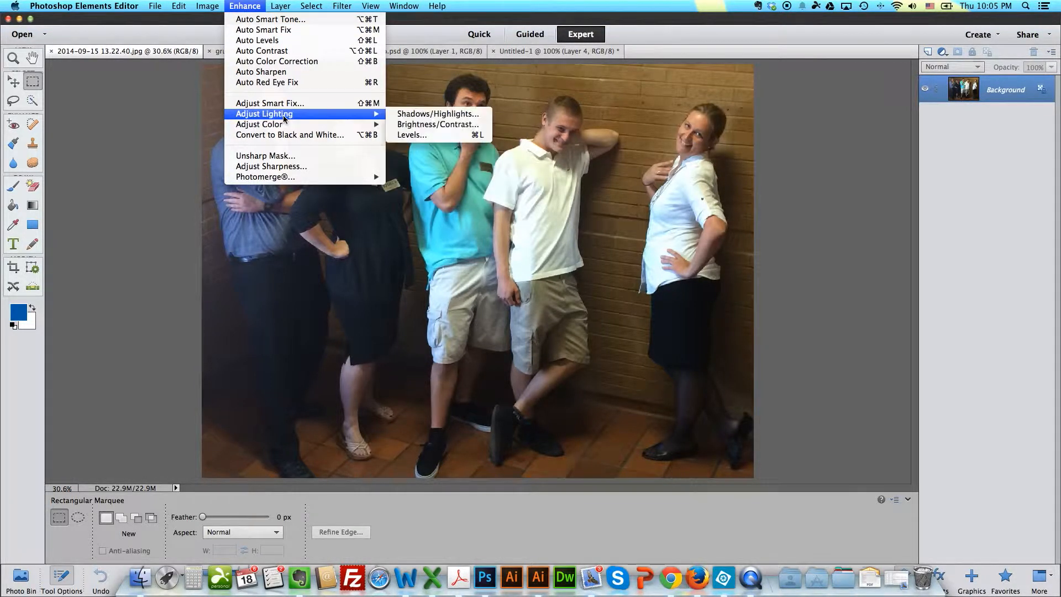
click(412, 135)
drag(310, 279, 316, 282)
drag(450, 282, 372, 283)
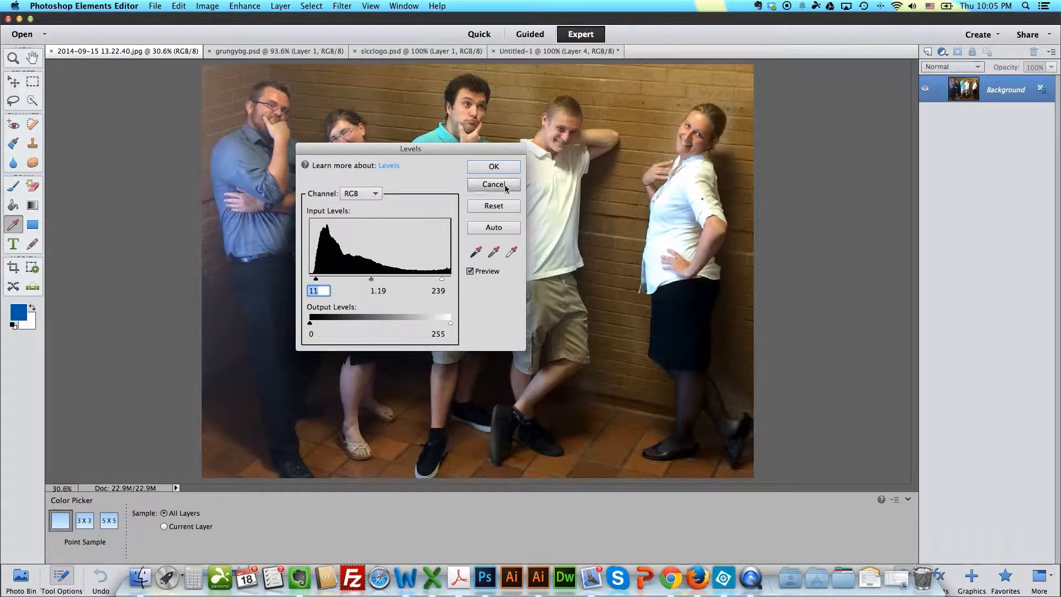
click(493, 166)
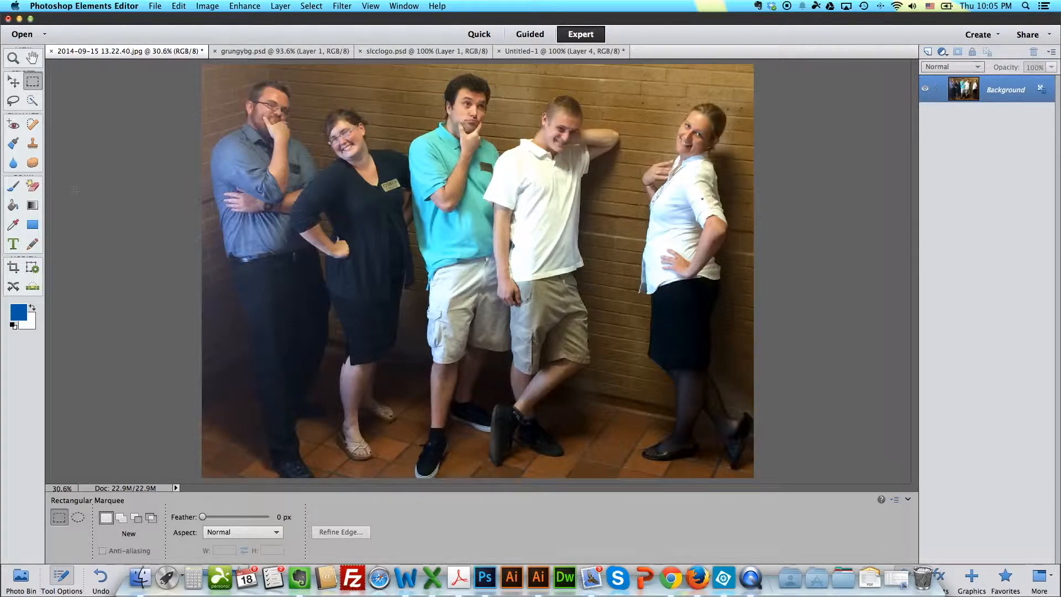
Step: Erase the outer wall and floor areas around the group with a large brush Eraser
click(33, 187)
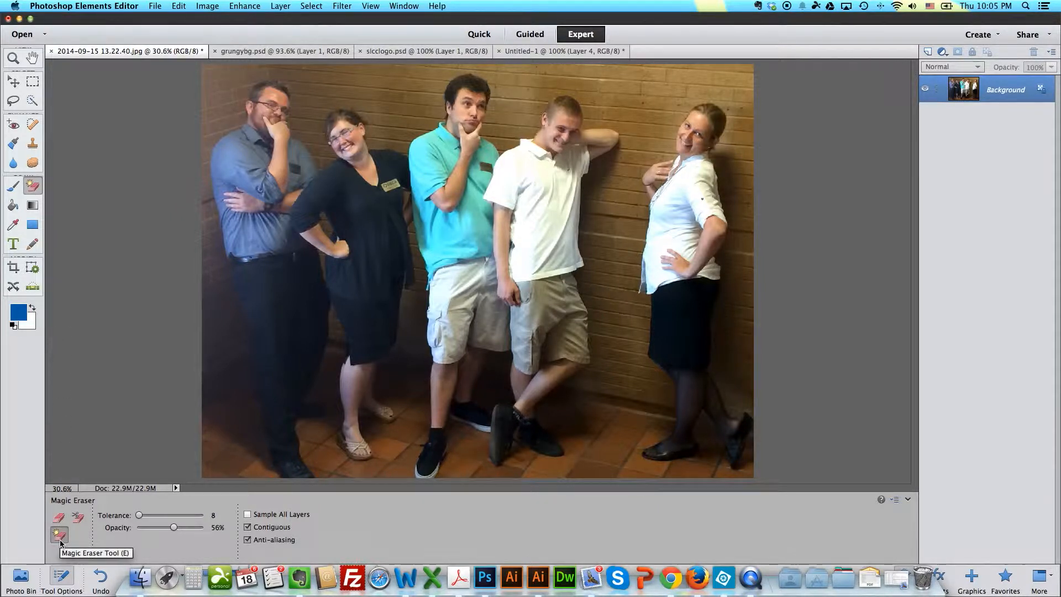
click(59, 518)
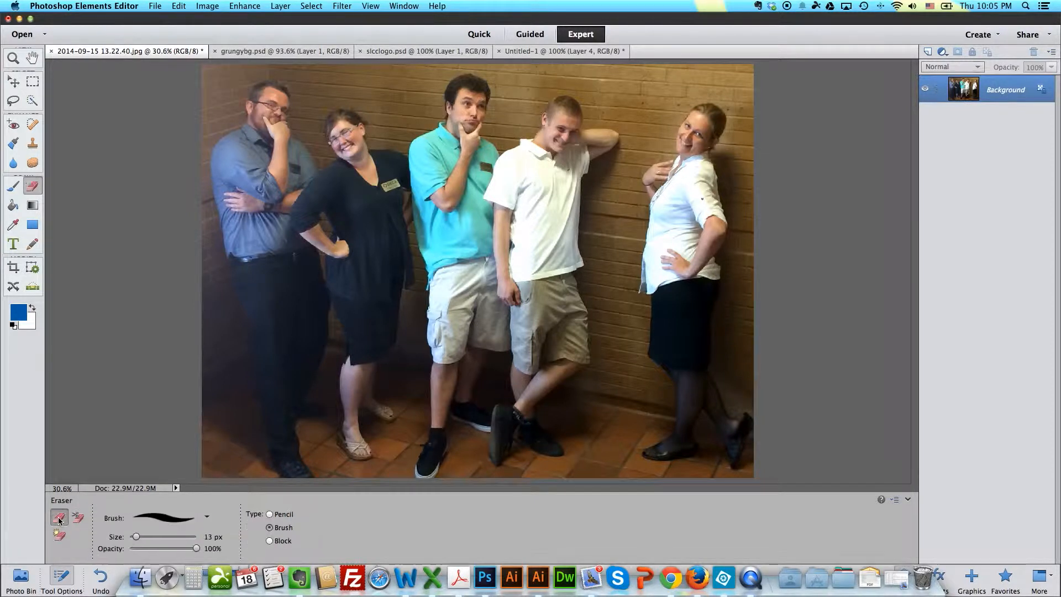
click(165, 537)
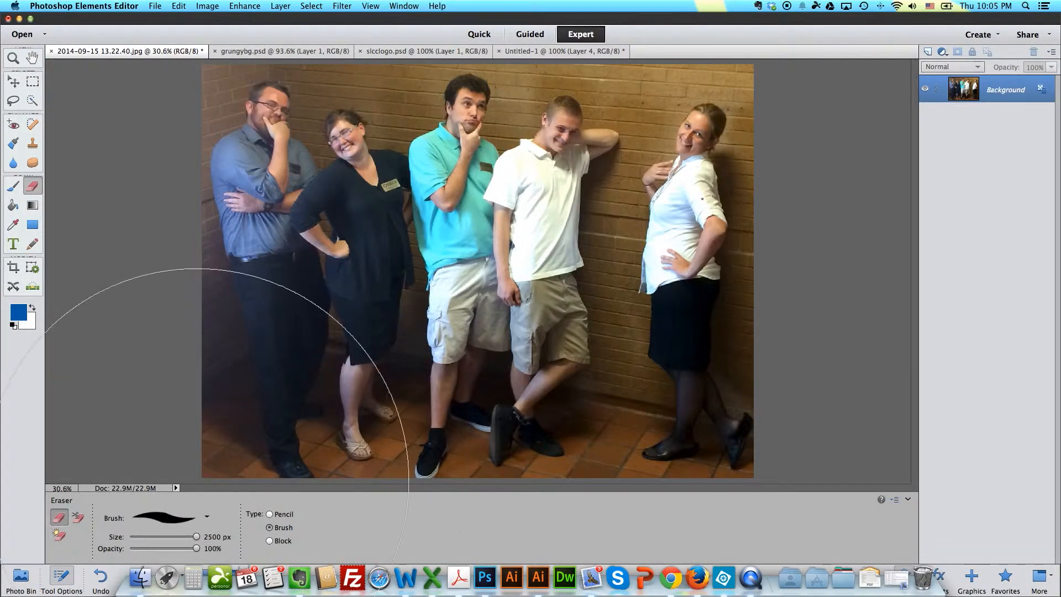
click(178, 535)
click(200, 436)
mouse_move(227, 441)
mouse_down()
mouse_move(762, 419)
mouse_move(798, 320)
mouse_move(811, 207)
mouse_move(807, 113)
mouse_move(769, 41)
mouse_move(540, 14)
mouse_move(380, 30)
mouse_move(384, 48)
mouse_move(351, 7)
mouse_move(189, 28)
mouse_move(149, 102)
mouse_move(144, 230)
mouse_move(171, 301)
mouse_move(168, 409)
mouse_up()
Step: Use the Magic Eraser to remove the brick wall beside and above the head of the man in the blue shirt
click(59, 535)
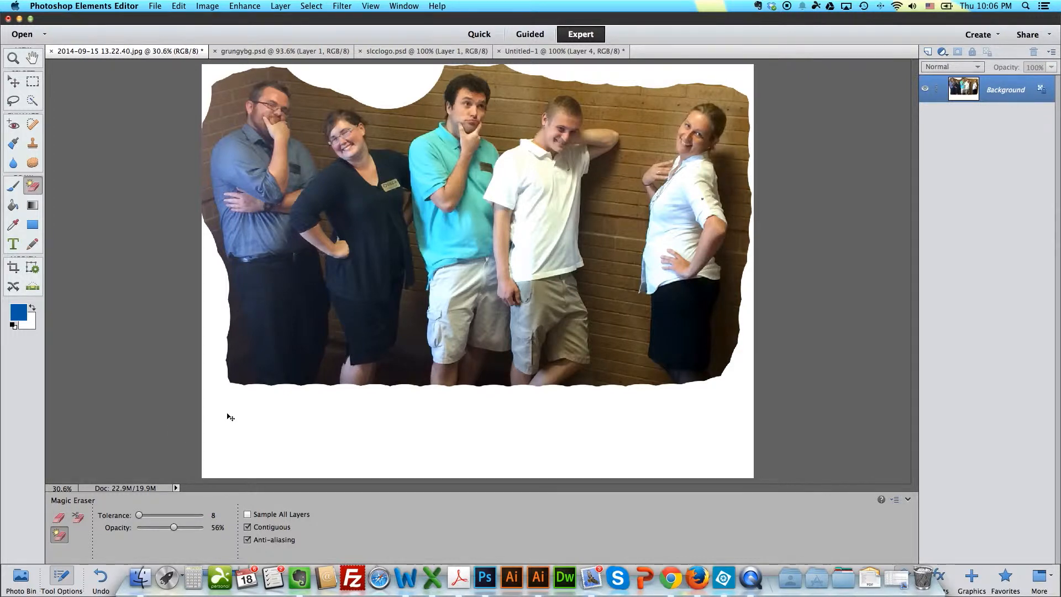
key(super+equal)
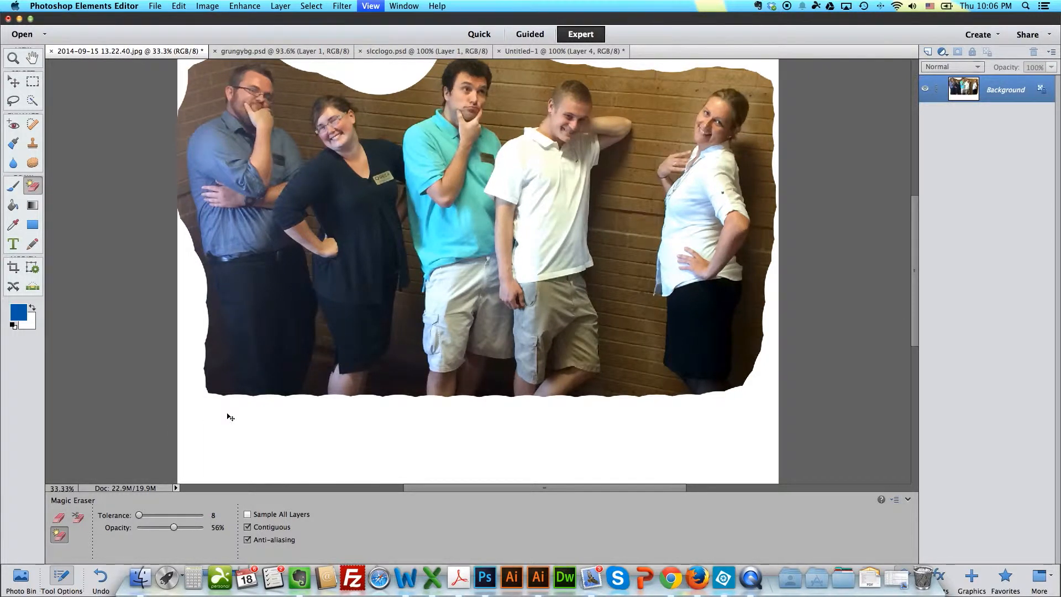
key(super+equal)
scroll(309, 251, up, 10)
scroll(309, 251, left, 6)
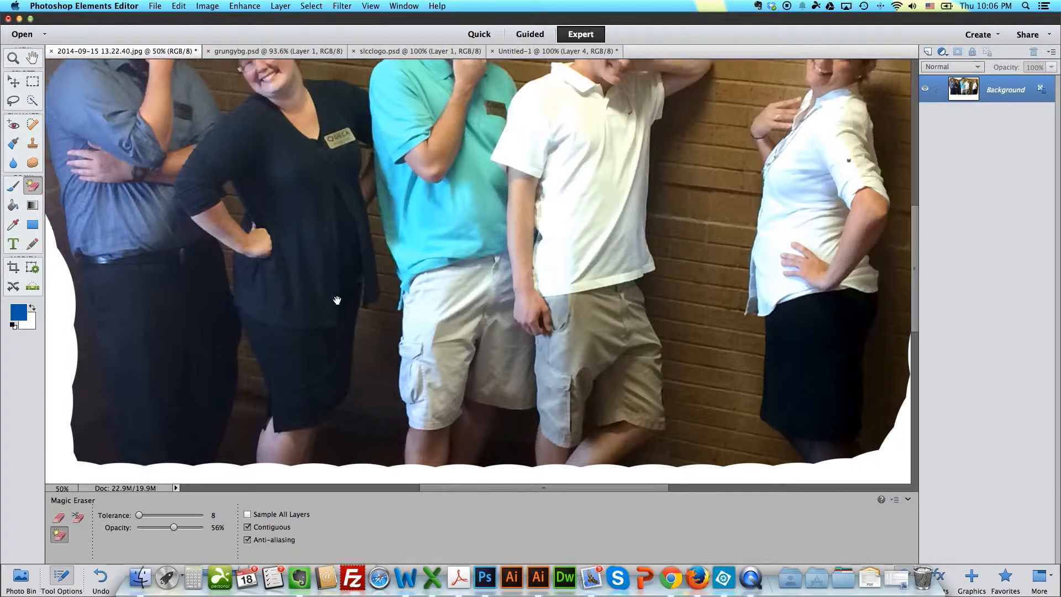
click(213, 174)
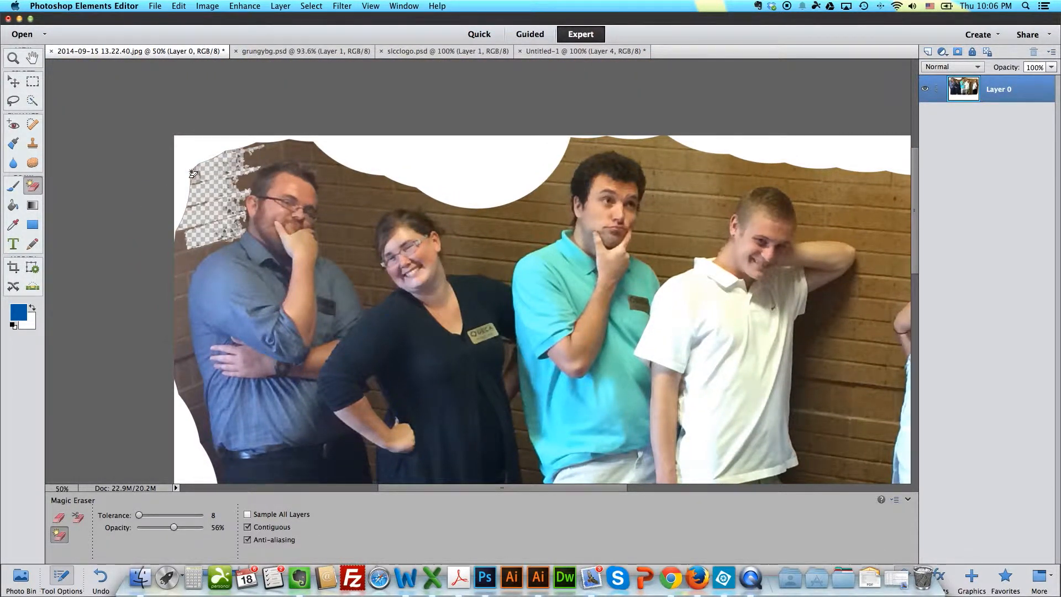
click(189, 157)
click(256, 156)
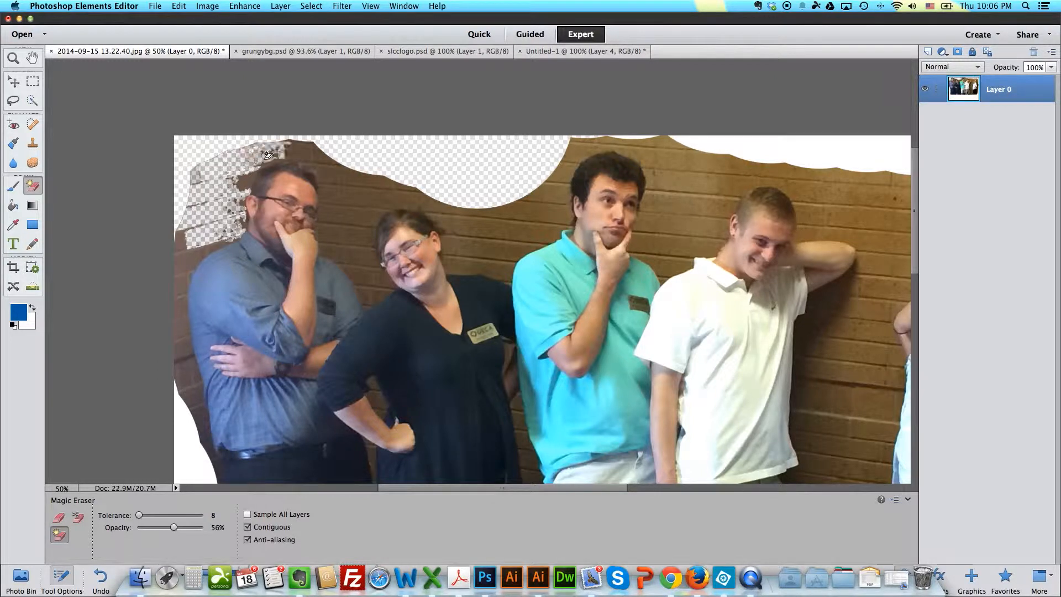
Step: Erase the brick wall between the man in the blue shirt and the woman in black with the Magic Eraser
click(320, 166)
click(346, 247)
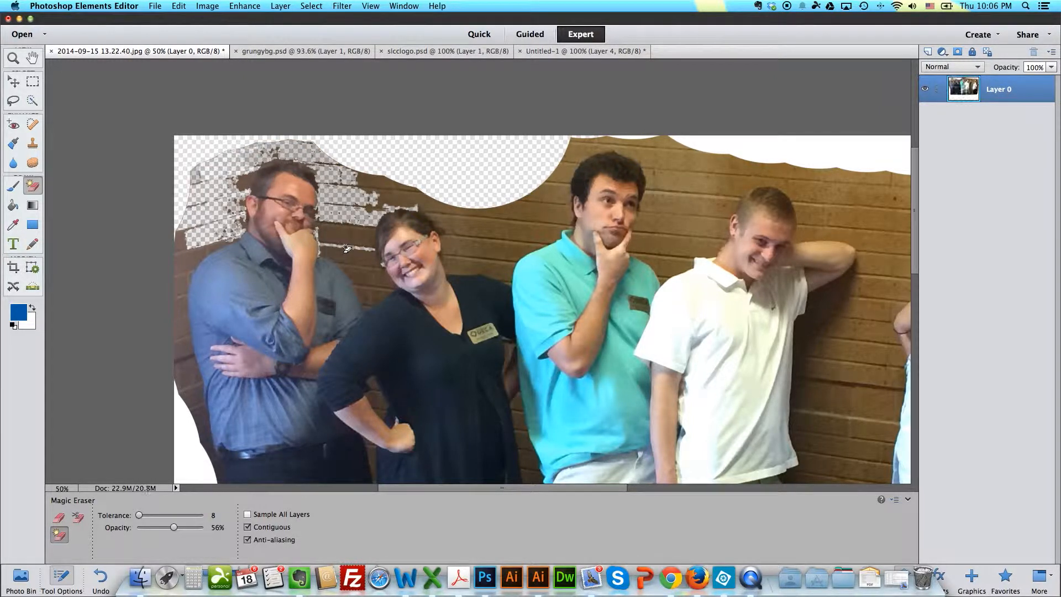
click(352, 237)
click(329, 239)
click(360, 267)
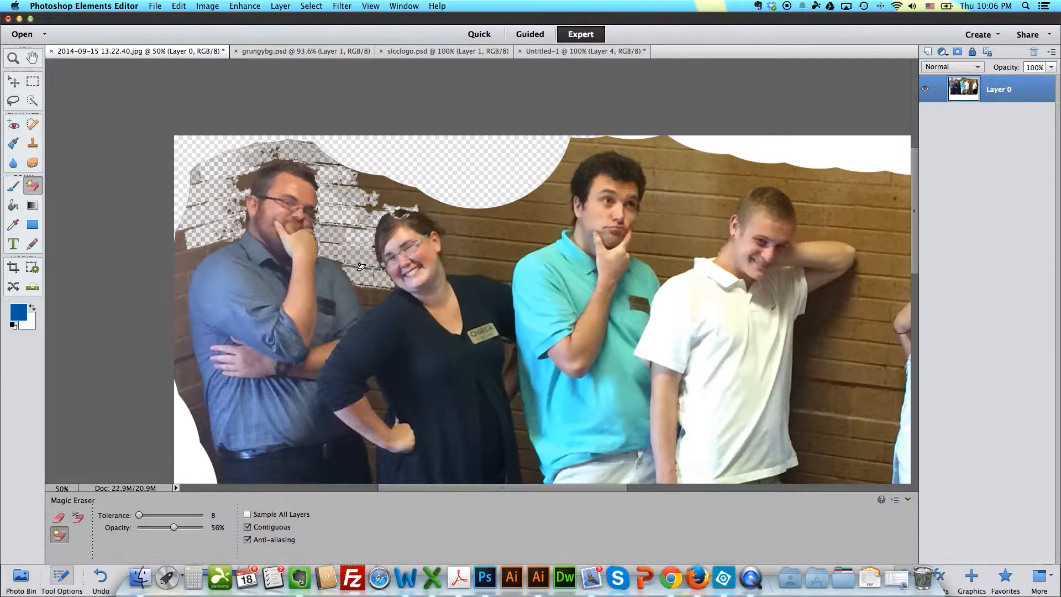
click(371, 296)
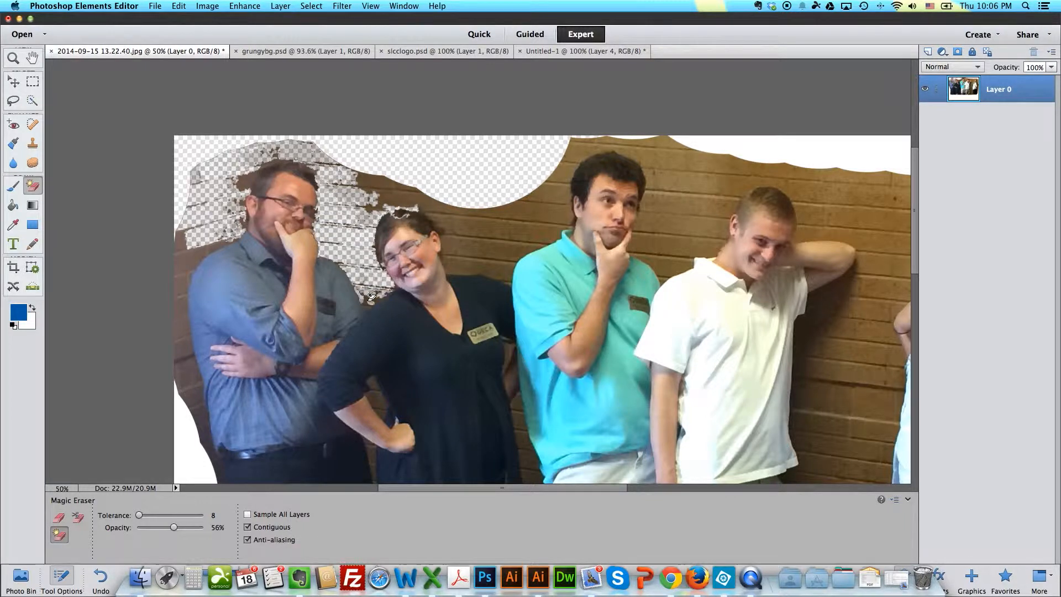
Step: Try to erase the wall along the photo's left edge beside the man in the blue shirt
click(190, 252)
click(185, 369)
click(186, 431)
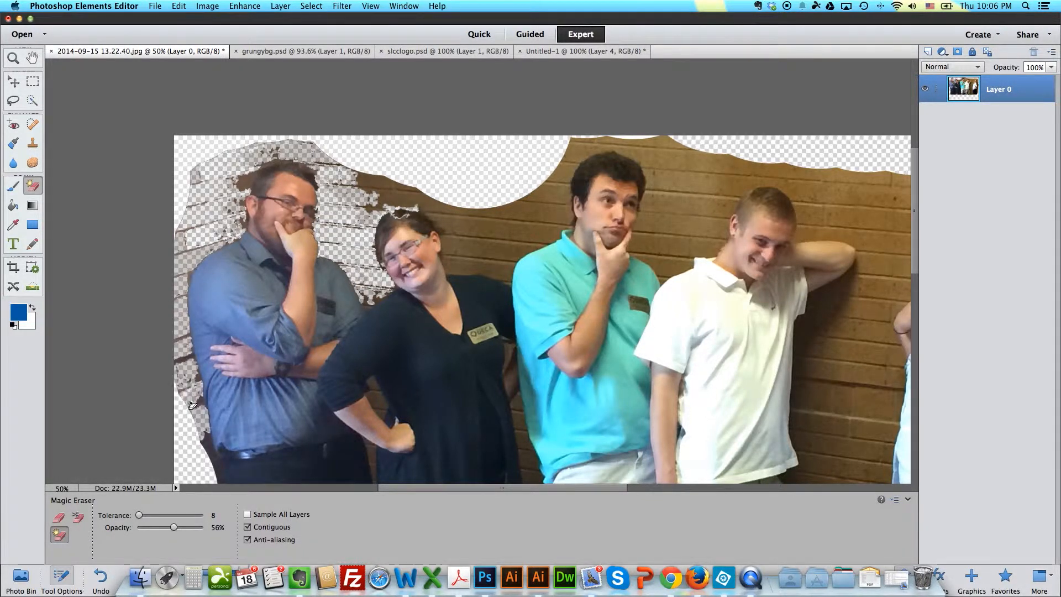
click(203, 430)
Step: Try to erase the wall below the elbow and around the head of the woman in black
click(371, 465)
click(369, 441)
click(375, 389)
click(377, 405)
click(372, 301)
click(392, 194)
click(458, 250)
click(446, 227)
Step: Undo the latest Magic Eraser passes
key(super+z)
key(super+z)
key(super+z)
key(super+z)
key(super+z)
key(super+z)
key(super+z)
key(super+z)
key(super+z)
key(super+z)
key(super+z)
key(super+z)
Step: Erase more of the wall between and above the man in the blue shirt and the woman in black
click(357, 257)
click(351, 236)
click(354, 255)
click(368, 298)
click(368, 307)
click(417, 174)
click(417, 191)
click(301, 152)
click(221, 185)
click(193, 248)
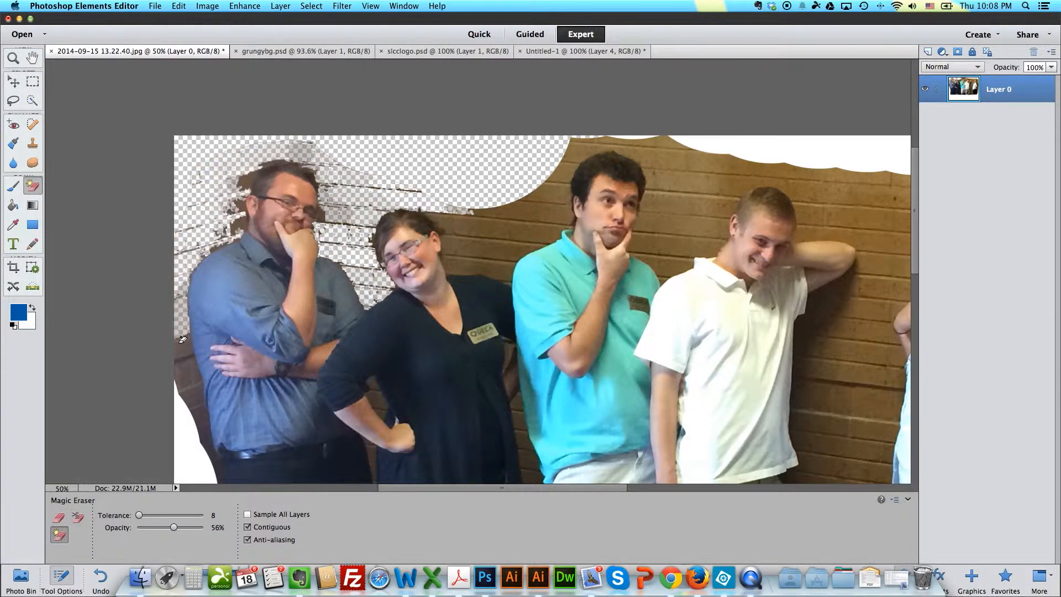
Step: Set the Magic Eraser opacity to 63% and clear the wall along the photo's lower left edge
click(185, 372)
click(211, 469)
drag(174, 527, 179, 529)
click(208, 463)
click(195, 417)
click(183, 381)
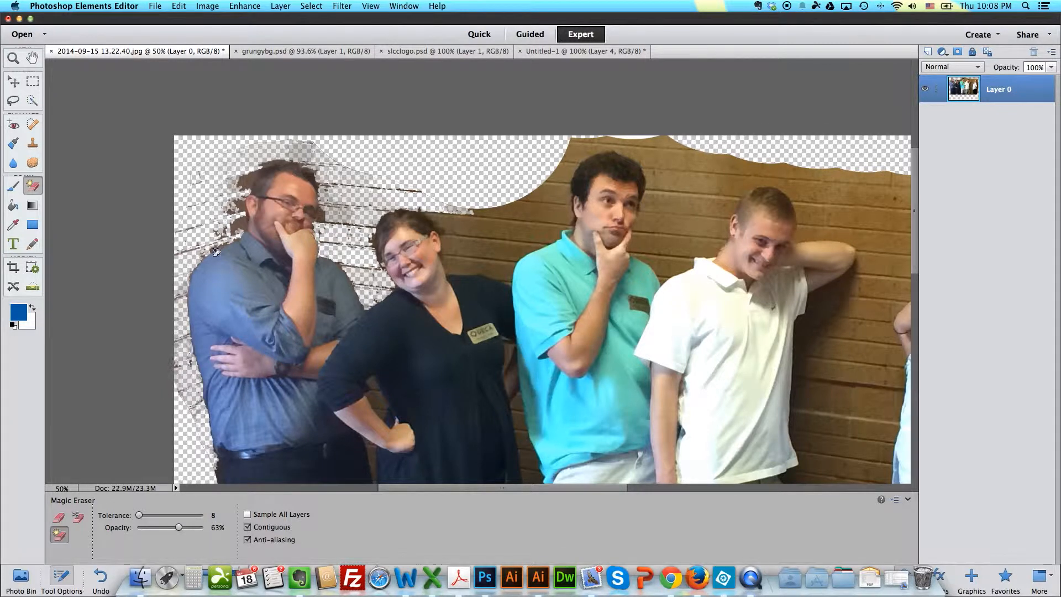
Step: Clear wall remnants around the blue-shirted man's shoulder and head with the Magic Eraser and Background Eraser
click(224, 249)
click(238, 223)
click(245, 181)
key(e)
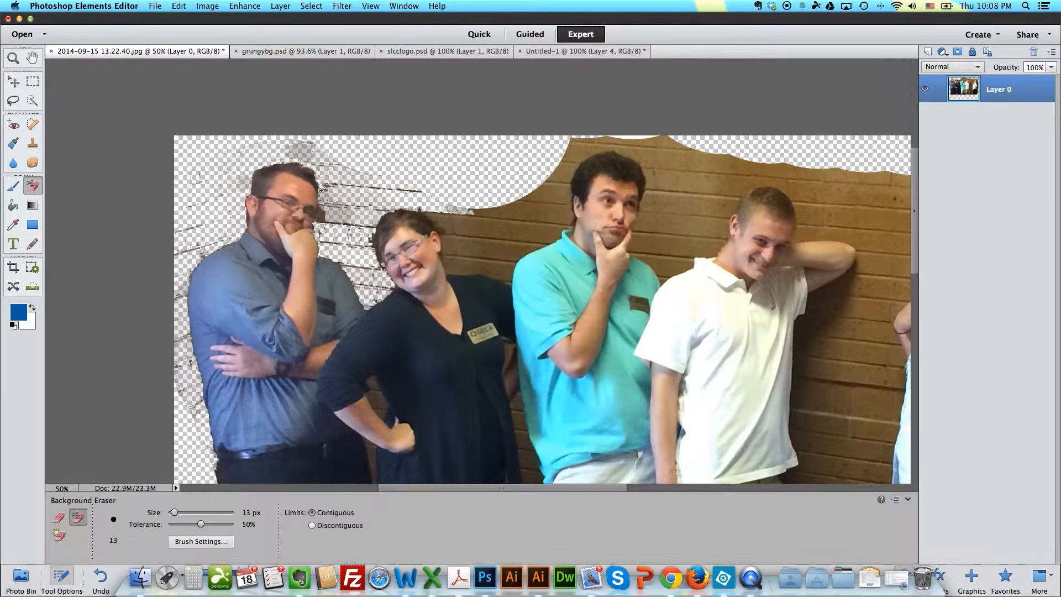
drag(321, 190, 366, 174)
Step: Erase the wall between the heads of the woman in black and the man in teal with the Magic Eraser
click(59, 534)
click(502, 214)
click(479, 250)
click(470, 266)
click(500, 252)
click(511, 231)
click(557, 191)
click(563, 214)
click(558, 233)
click(532, 250)
click(504, 269)
click(472, 258)
Step: Erase the wall gaps on both sides of the woman in black's waist and the remnants at the left edge
click(509, 352)
click(517, 404)
click(374, 385)
click(371, 455)
click(373, 467)
click(191, 405)
click(181, 384)
Step: Erase the remaining wall patches between the first three heads and above the man in teal
click(329, 203)
click(359, 220)
click(524, 199)
click(526, 207)
click(580, 154)
click(587, 142)
Step: Erase the wall between the man in teal and the man in the white polo
click(652, 180)
click(650, 202)
click(647, 222)
click(640, 244)
click(645, 258)
click(658, 268)
click(676, 265)
click(682, 246)
click(697, 226)
click(699, 205)
click(702, 184)
click(701, 167)
click(637, 146)
click(705, 190)
Step: Erase the narrow wall strip between the woman in black's hip and the man in teal
click(520, 421)
click(523, 439)
click(526, 459)
click(530, 476)
click(518, 407)
Step: Erase the wall between the legs of the first four people
drag(797, 402, 601, 265)
click(194, 418)
click(197, 459)
click(327, 387)
click(331, 442)
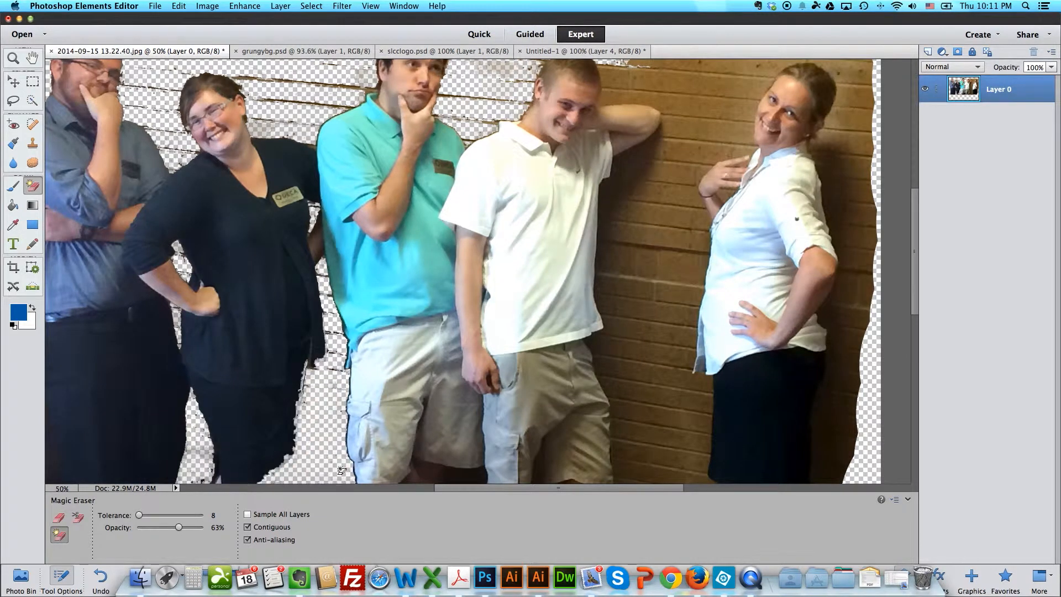
click(428, 473)
Step: Erase the lower wall between the man in the white polo and the woman in the white shirt
click(635, 467)
click(629, 415)
click(617, 345)
click(672, 433)
click(672, 395)
click(678, 268)
click(653, 444)
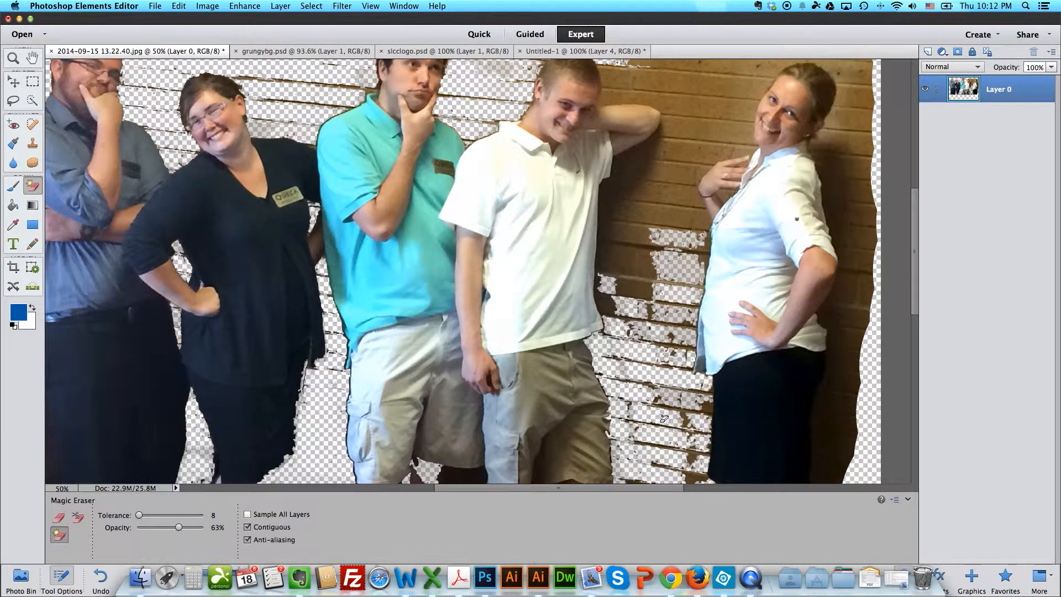
click(702, 419)
click(692, 460)
Step: Erase the wall beside the white-polo man's torso and the brick patches reaching toward the woman's waist
click(636, 288)
click(608, 255)
click(618, 182)
click(640, 266)
click(702, 276)
click(707, 247)
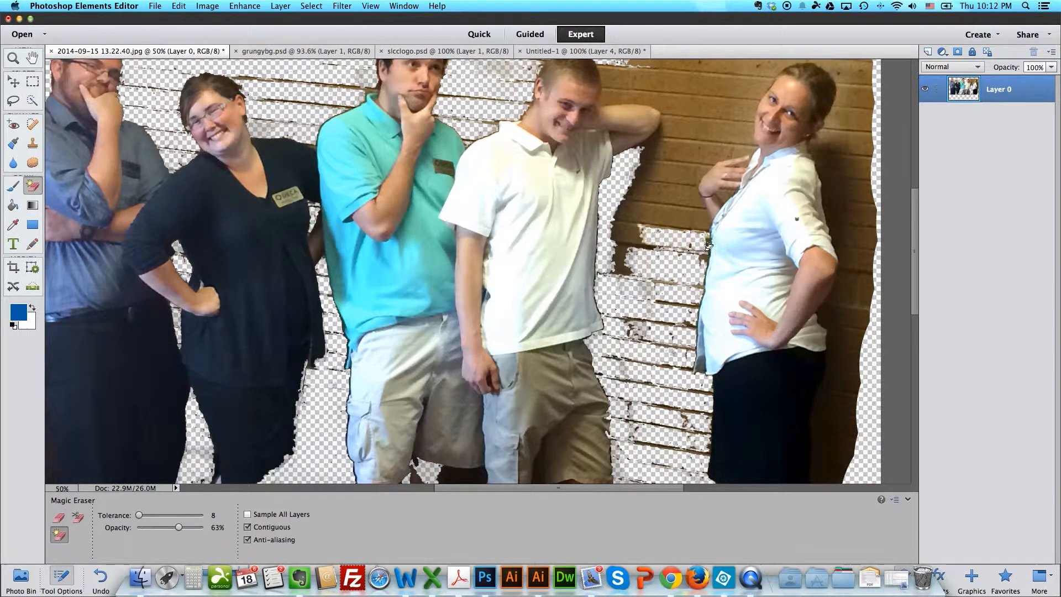
Step: Erase the wall below the white-polo man's raised elbow, across to the woman's hand
click(624, 257)
click(627, 232)
click(674, 213)
click(677, 191)
click(679, 175)
click(643, 171)
click(669, 114)
click(658, 158)
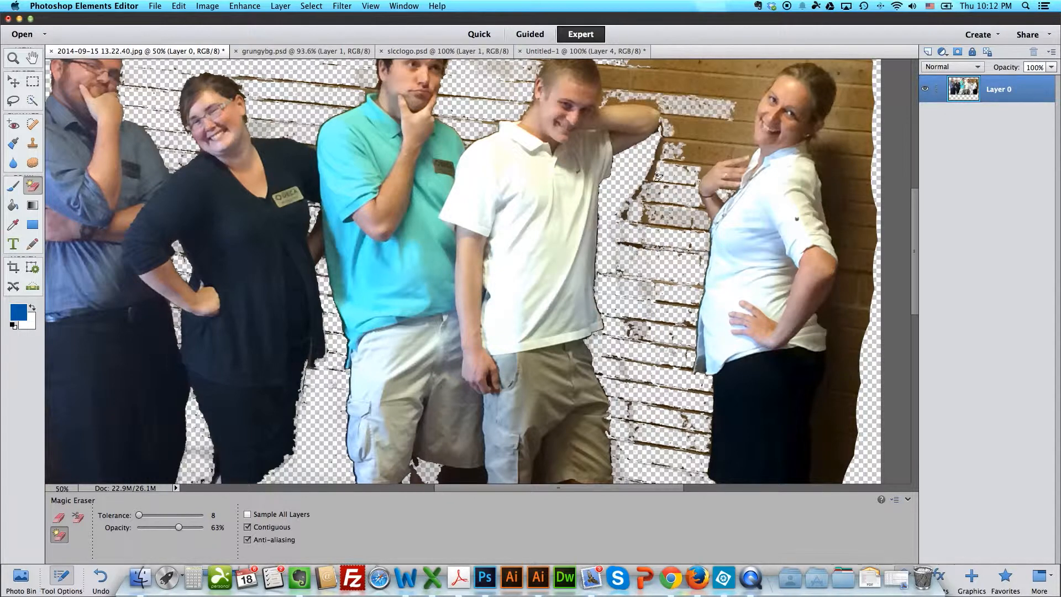
Step: Erase the wall above the white-polo man's raised arm and in front of the woman's face
click(656, 177)
click(710, 152)
click(743, 132)
click(743, 105)
click(738, 65)
click(696, 81)
click(658, 89)
click(609, 95)
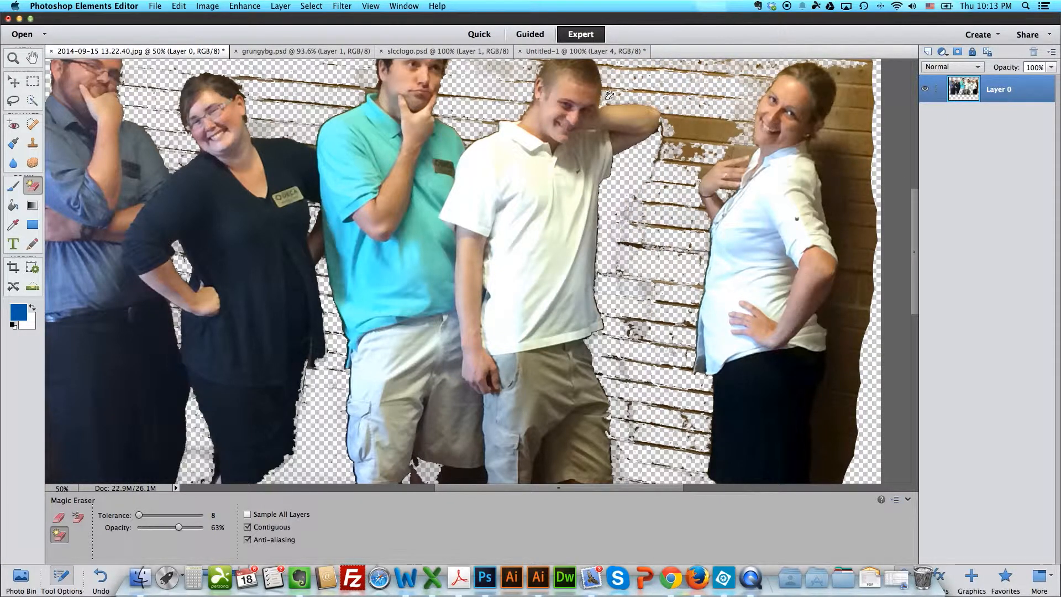
Step: Erase the leftover wall patches around the woman's raised hand and in front of her face
scroll(608, 95, up, 3)
click(710, 188)
click(738, 191)
click(703, 213)
click(713, 212)
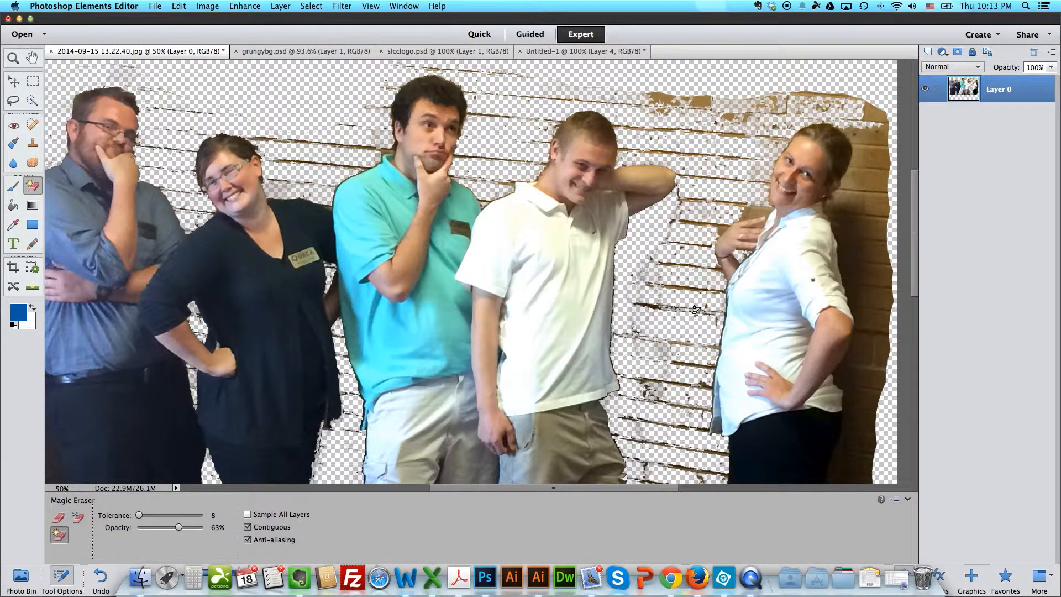
click(695, 310)
click(699, 223)
click(754, 213)
Step: Erase the remaining brick strip above the woman's head up to the photo's corner
click(876, 114)
click(773, 105)
click(697, 101)
click(855, 136)
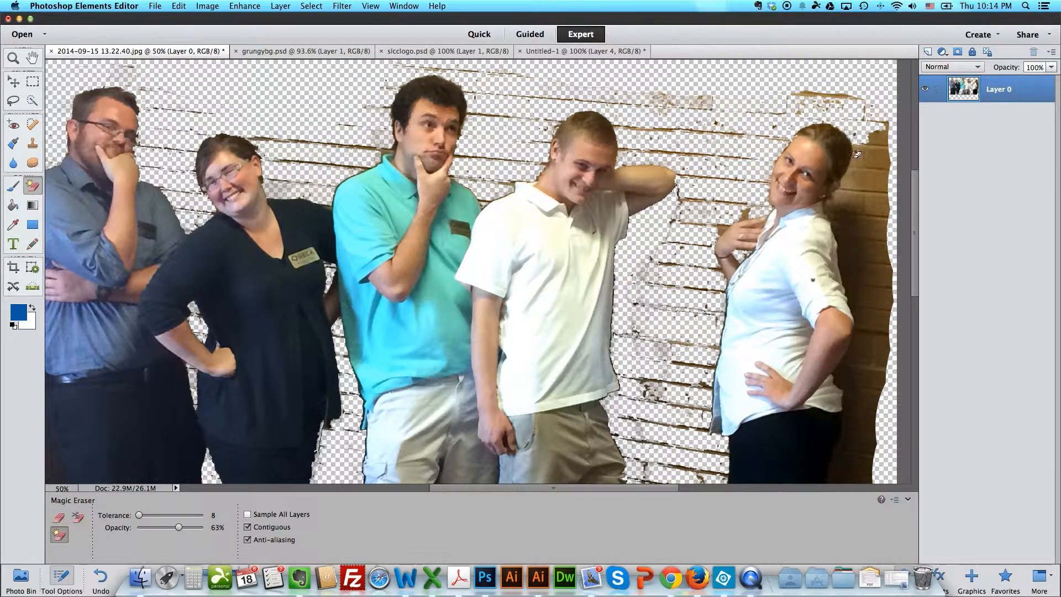
Step: Erase the wall behind the woman's head, back and elbow, undoing the last erasures beside the elbow
click(858, 160)
click(856, 213)
click(851, 249)
click(859, 293)
click(865, 337)
click(862, 353)
key(super+z)
key(super+z)
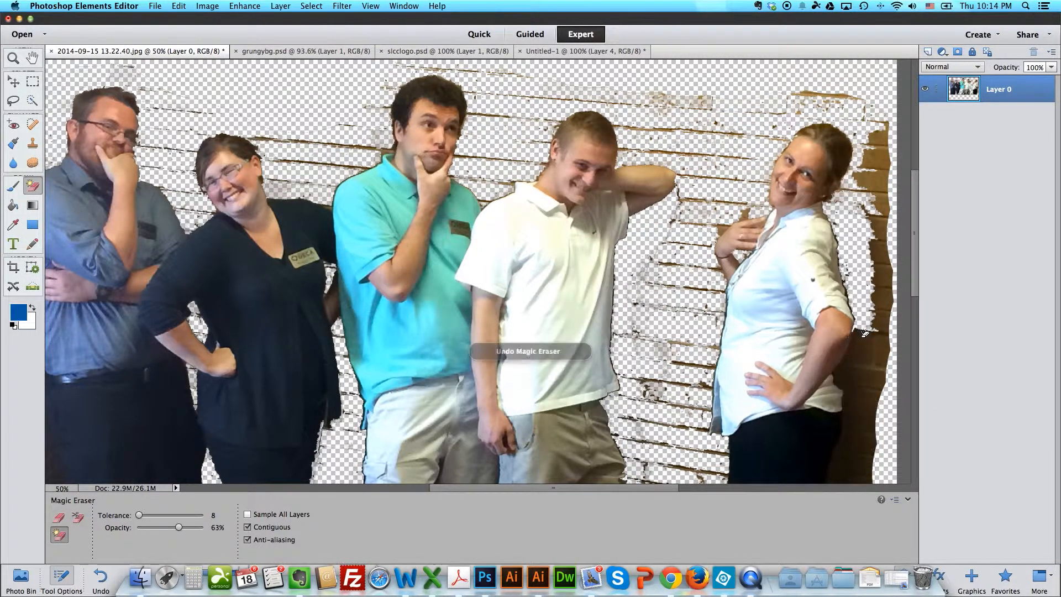
Step: Erase the wall behind the woman's elbow and skirt and the remaining strip along the photo's edge
click(869, 347)
click(863, 386)
click(867, 409)
click(871, 437)
click(882, 320)
click(882, 271)
click(878, 180)
click(880, 149)
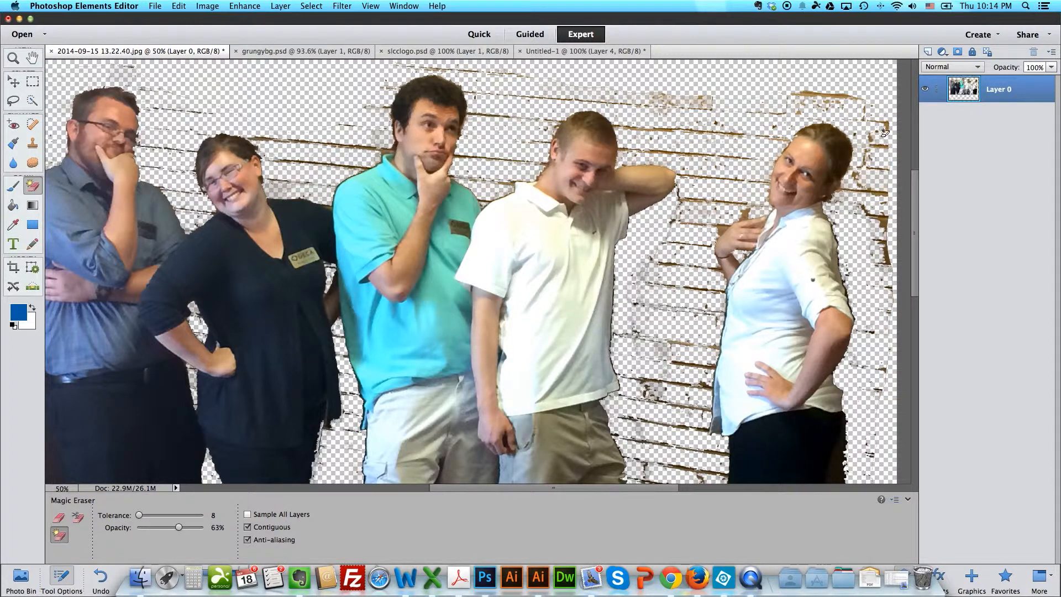
click(885, 127)
Step: Undo the last erasure and erase the leftover wall patches above the white-polo man and the woman
scroll(862, 130, up, 3)
key(super+z)
click(795, 133)
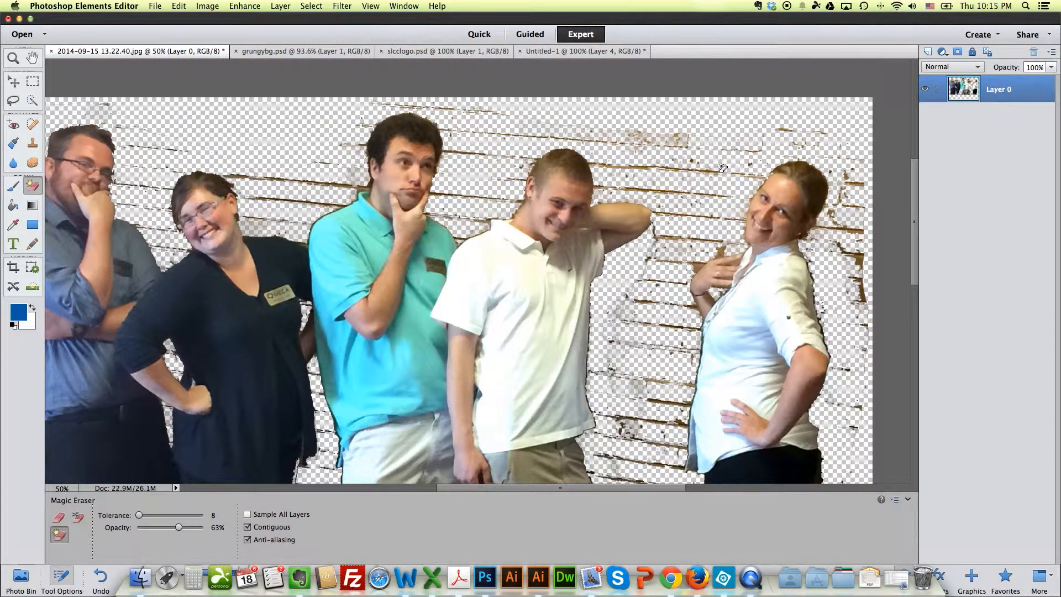
click(676, 173)
click(643, 170)
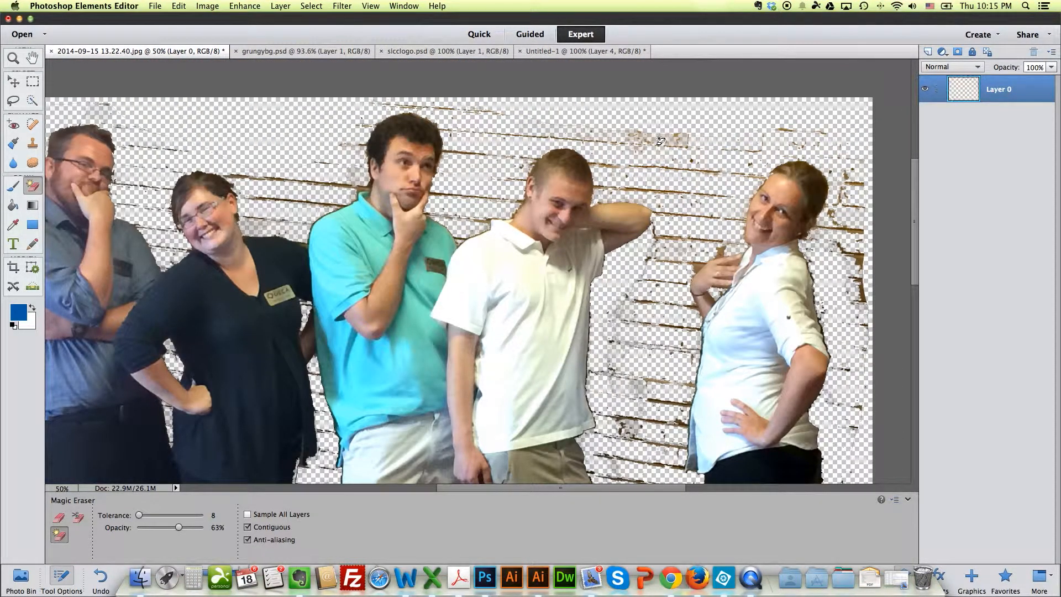
click(659, 136)
click(639, 137)
click(582, 132)
click(669, 144)
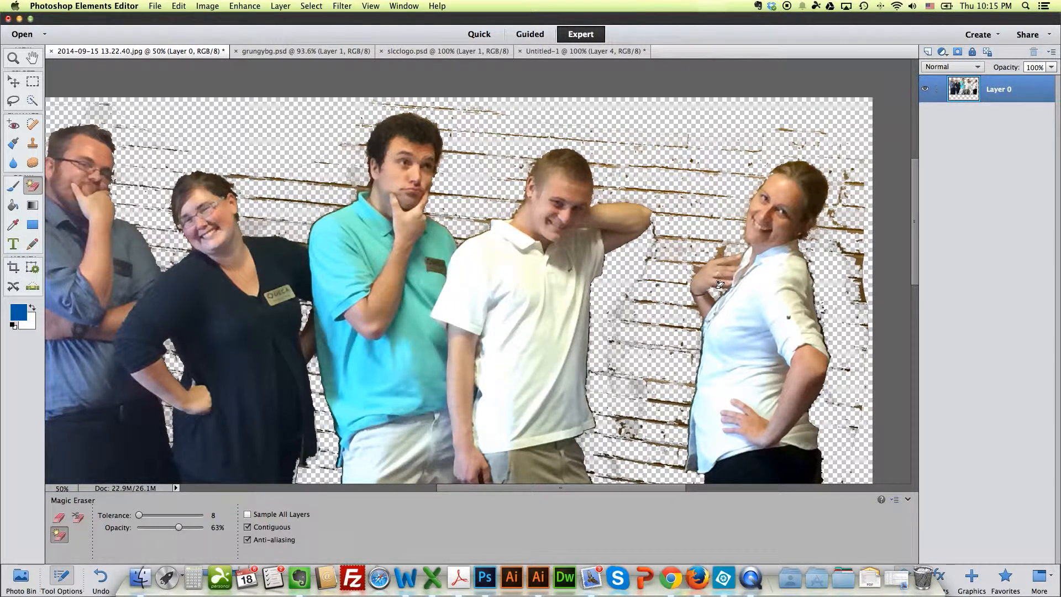
Step: Erase the small wall patches above and between the fingers of the woman's raised hand
key(super+equal)
key(super+equal)
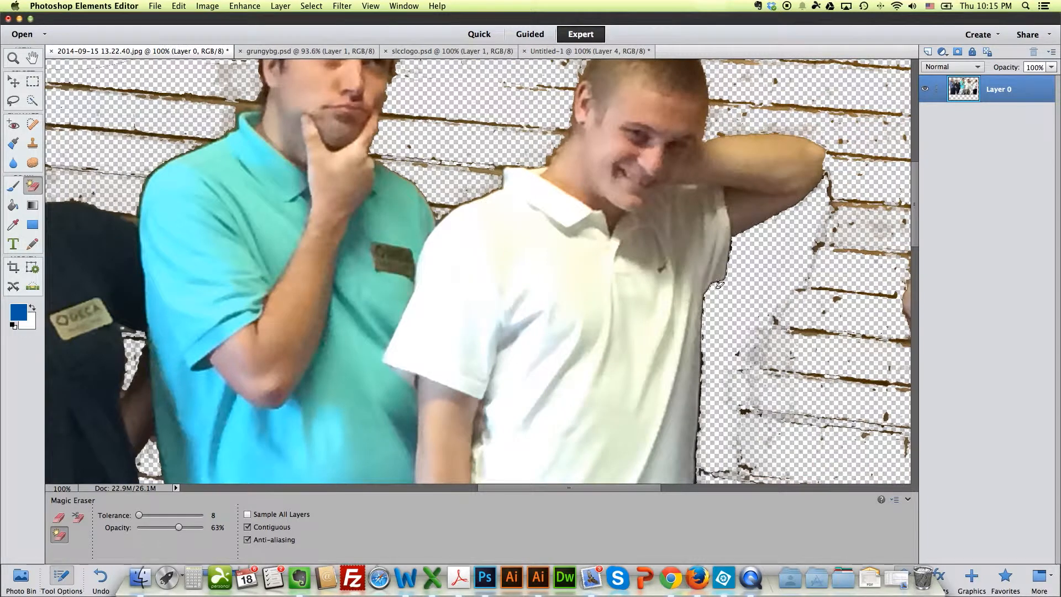
drag(842, 274, 555, 266)
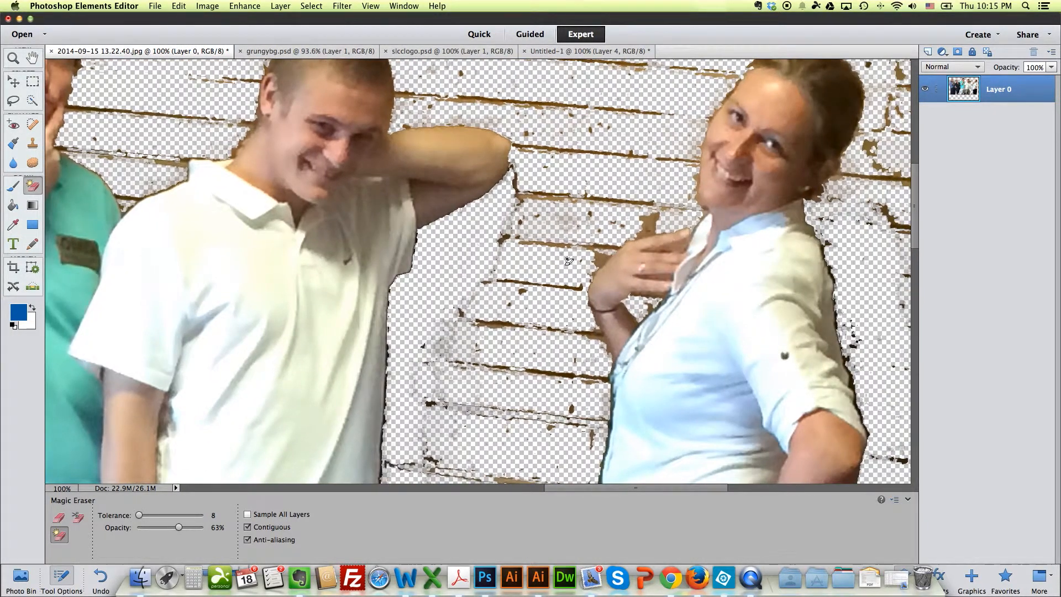
click(655, 226)
click(654, 225)
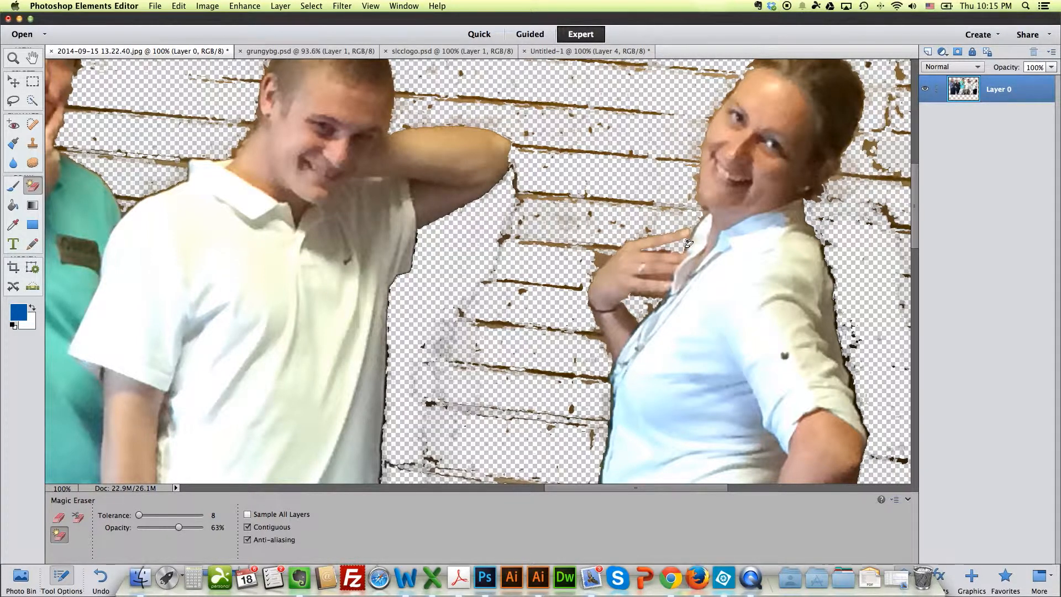
click(659, 278)
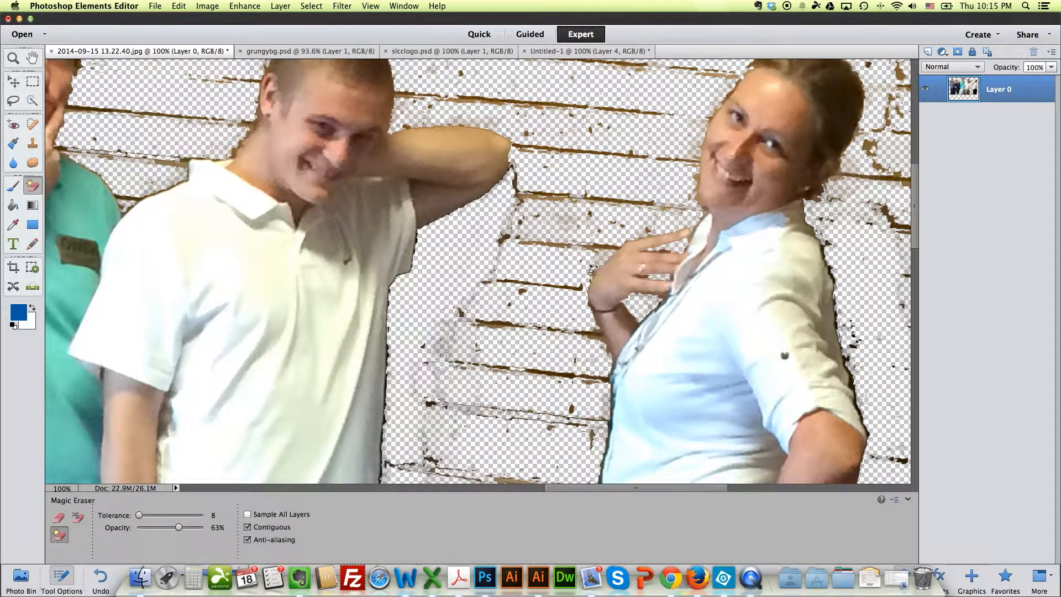
Step: Erase the dark shadow streaks running down from the white-polo man's raised elbow
click(501, 326)
click(517, 325)
click(440, 320)
click(491, 275)
click(500, 257)
click(510, 224)
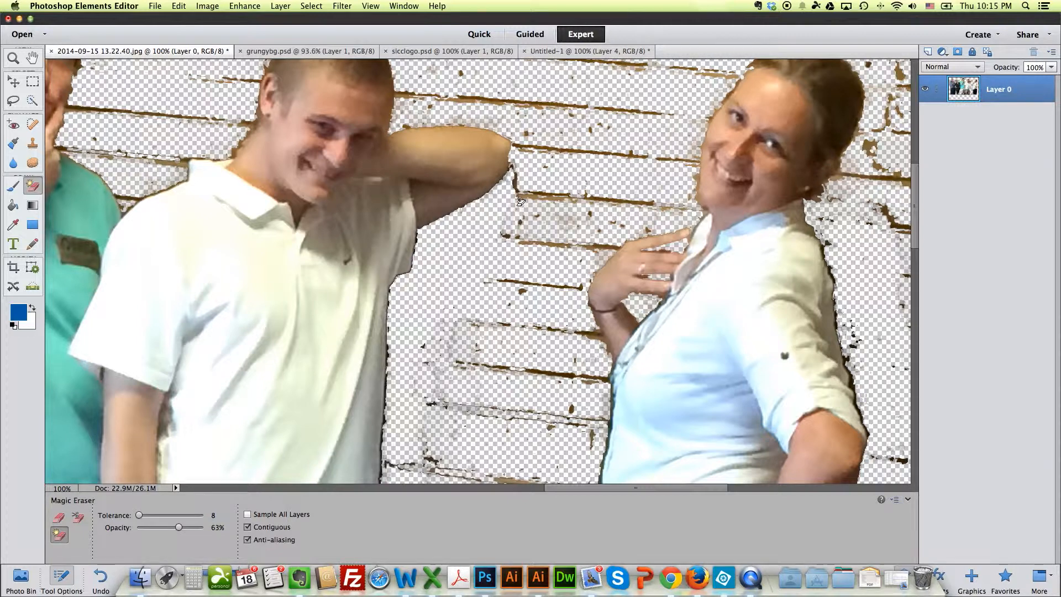
click(513, 168)
click(539, 197)
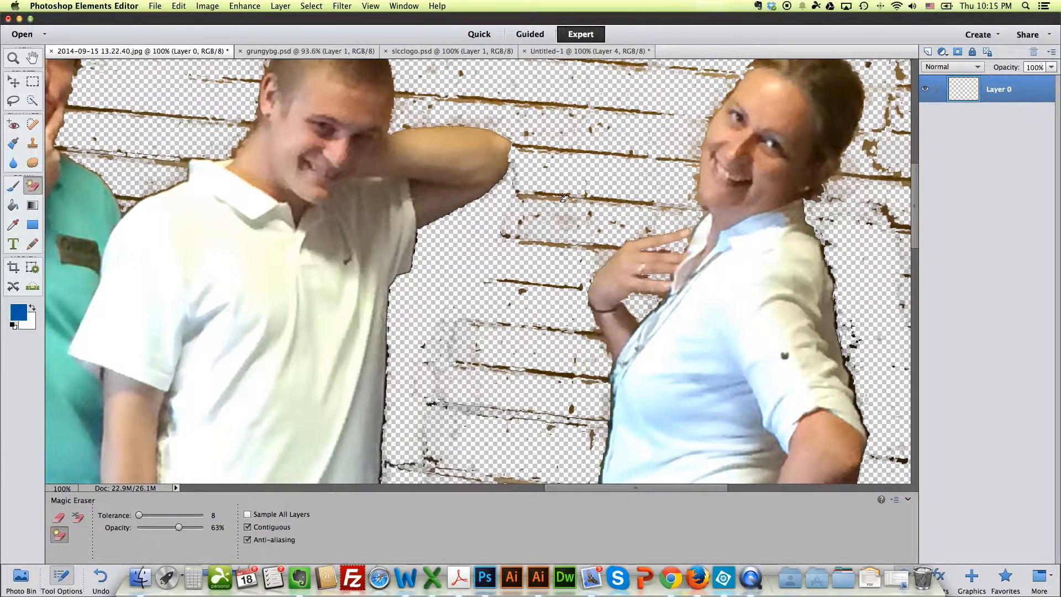
Step: Erase the remaining mortar lines between the white-polo man and the woman's hand and torso
click(611, 197)
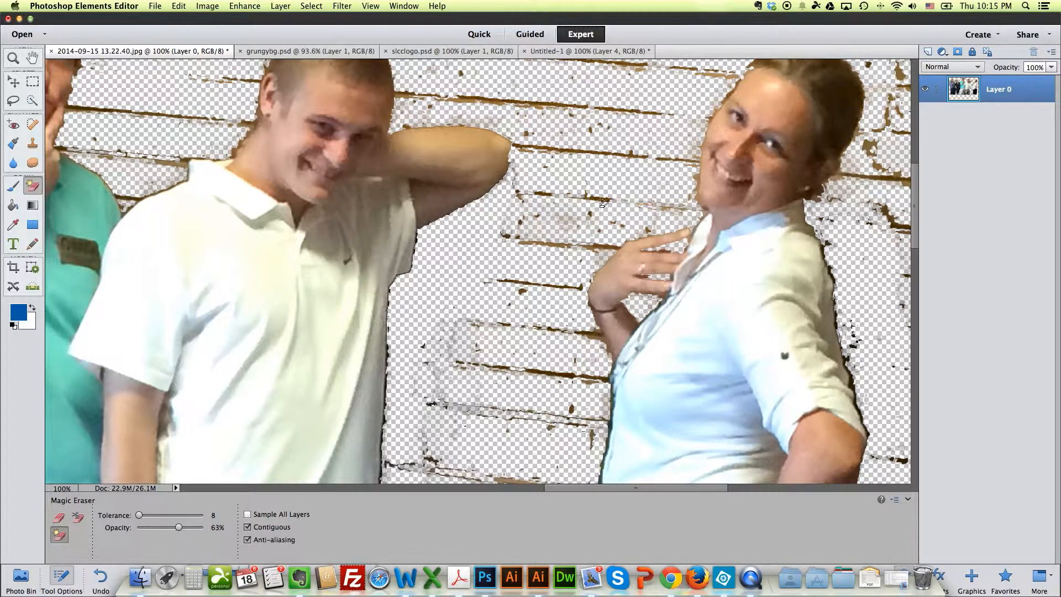
click(591, 246)
click(522, 290)
click(553, 285)
click(590, 333)
click(574, 377)
click(442, 405)
Step: Erase the mortar lines lower down between the white-polo man and the woman
scroll(488, 389, down, 4)
click(531, 433)
click(570, 398)
scroll(564, 400, down, 4)
click(542, 408)
click(468, 418)
Step: Erase leftover wall specks and mortar remnants around the woman
scroll(486, 409, right, 10)
click(631, 253)
click(690, 131)
click(667, 119)
scroll(697, 142, up, 8)
click(598, 259)
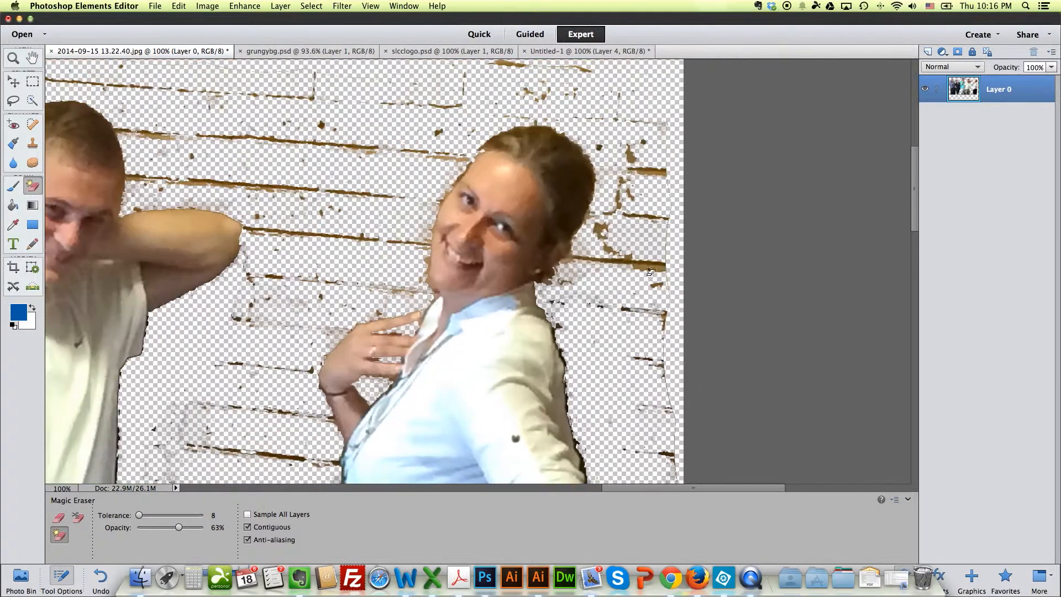
Step: Delete the brown fringe below the woman's ear with a freehand Lasso selection, then clear the selection
click(558, 286)
key(super+z)
key(super+equal)
key(super+equal)
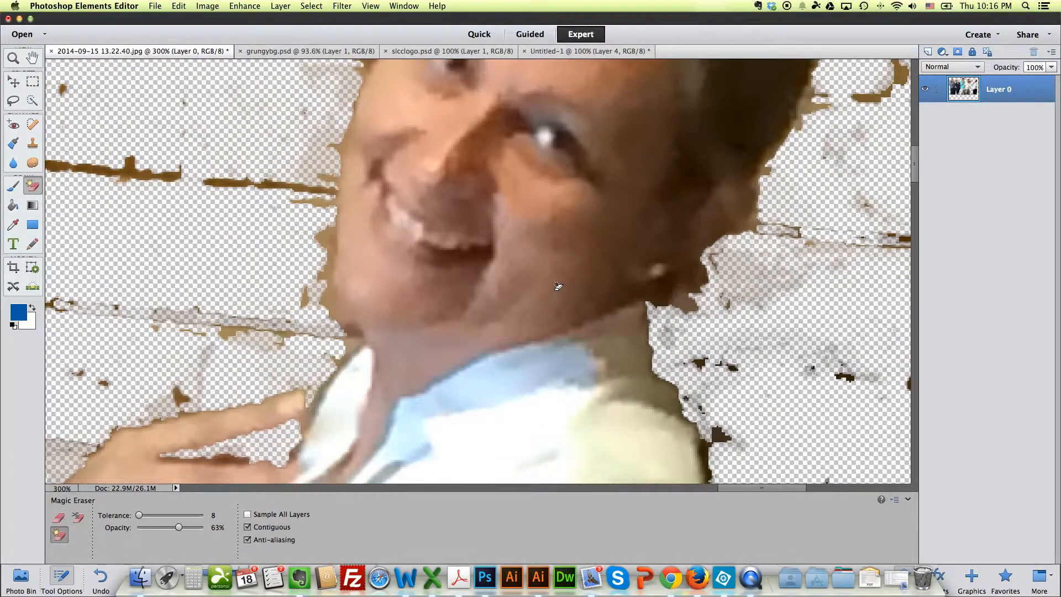
click(13, 102)
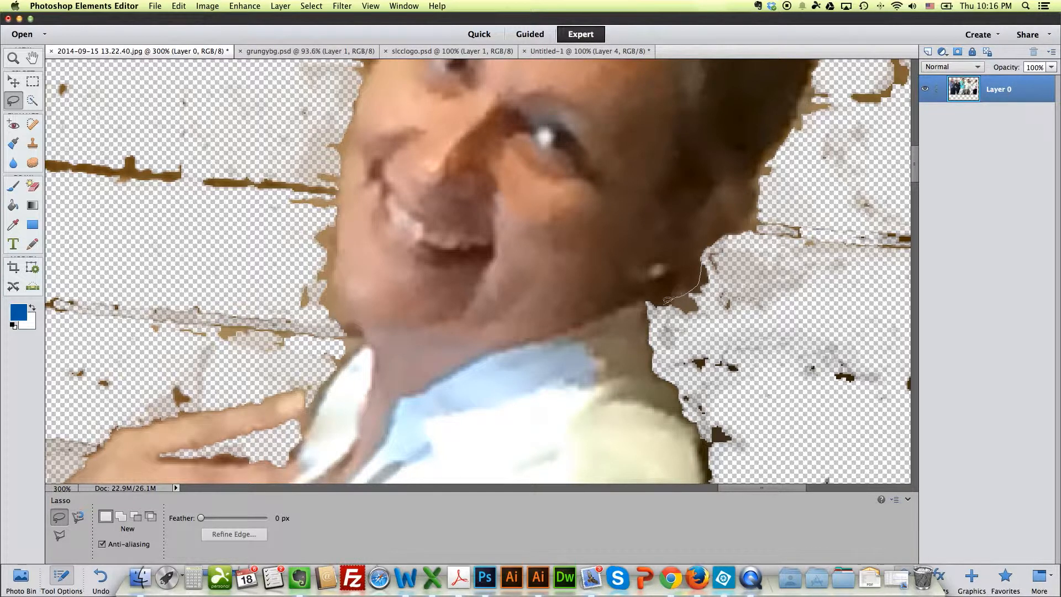
drag(713, 252, 712, 253)
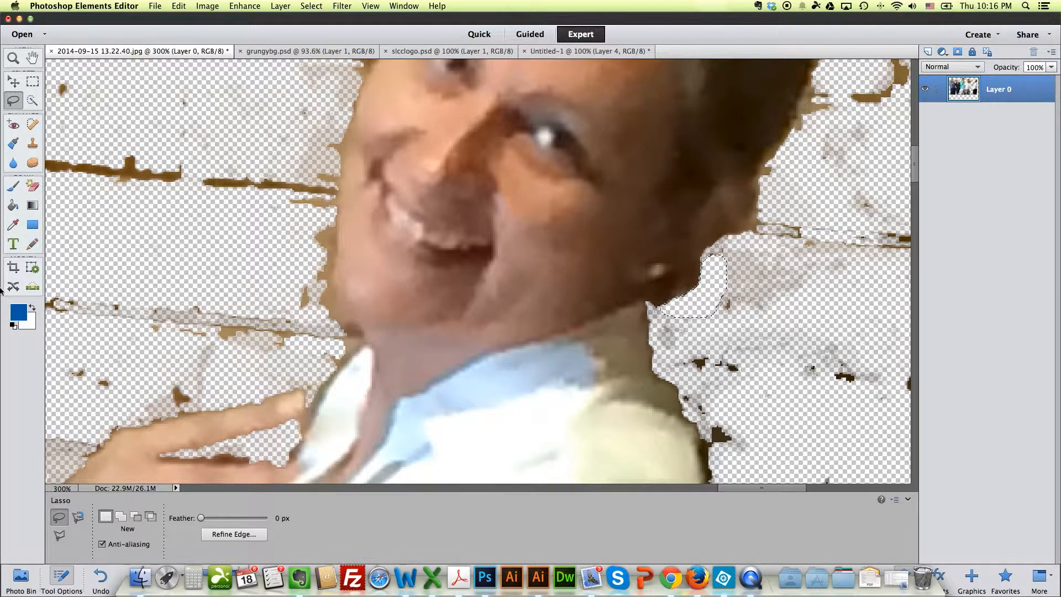
click(32, 186)
scroll(744, 258, up, 5)
scroll(744, 258, right, 2)
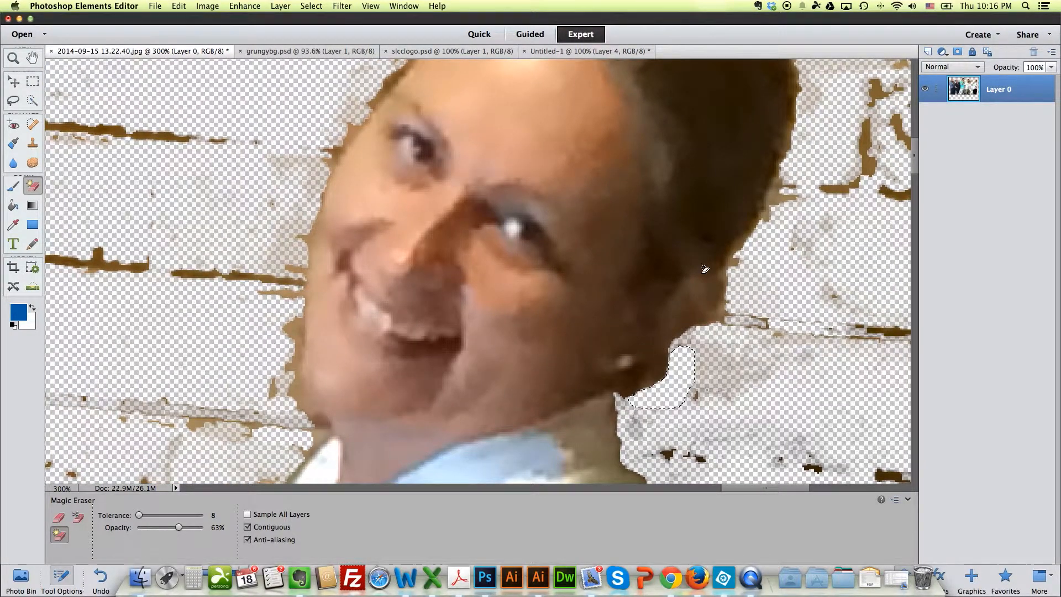
click(33, 83)
key(super+d)
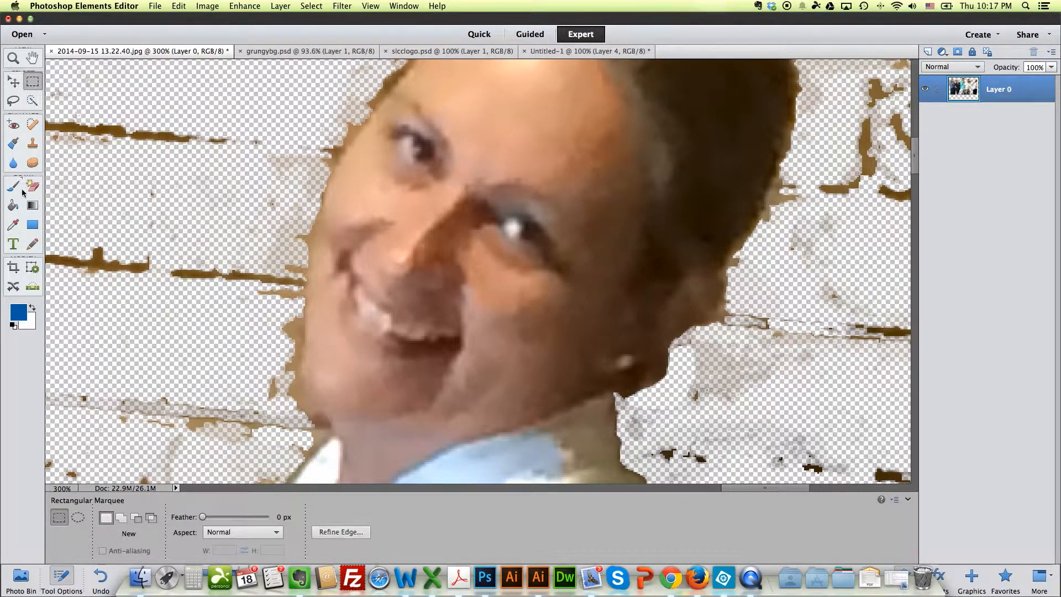
Step: Delete the wall fringe along the woman's forehead with a Polygonal Lasso selection and deselect it
click(36, 188)
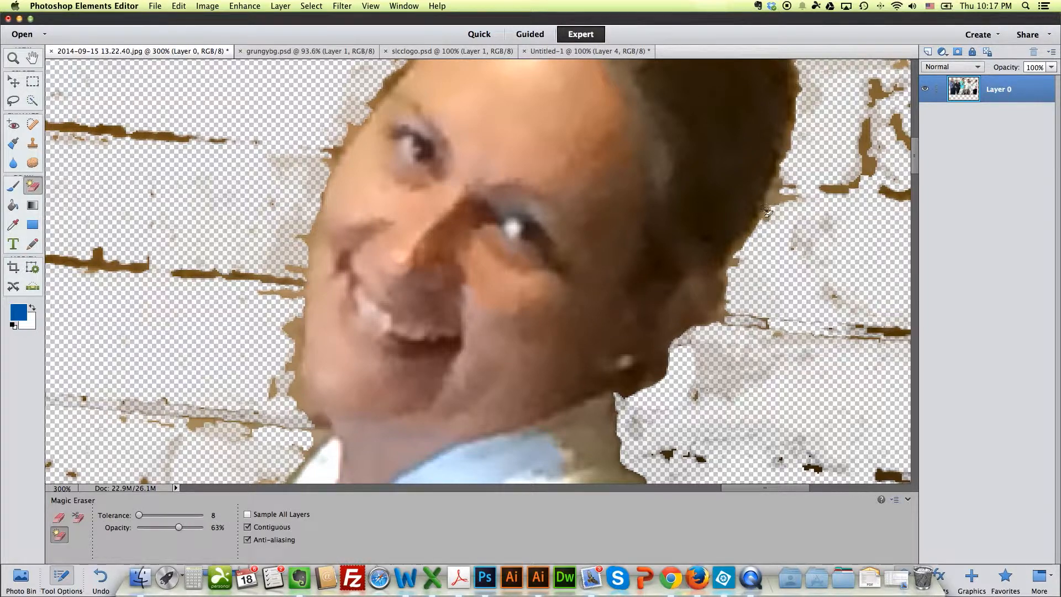
scroll(829, 221, up, 3)
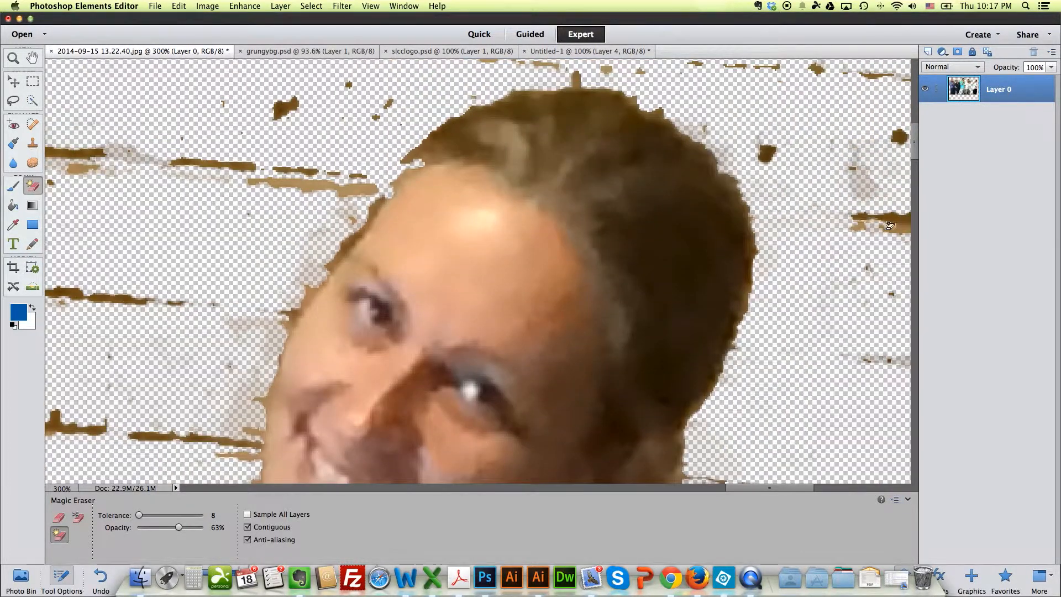
scroll(433, 231, up, 3)
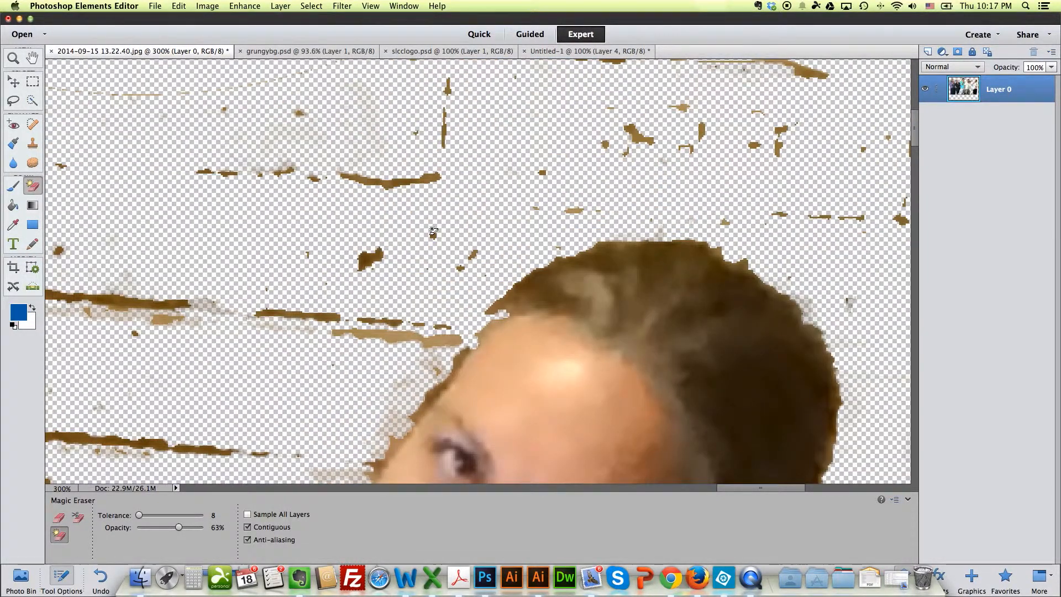
drag(434, 231, 593, 147)
click(14, 100)
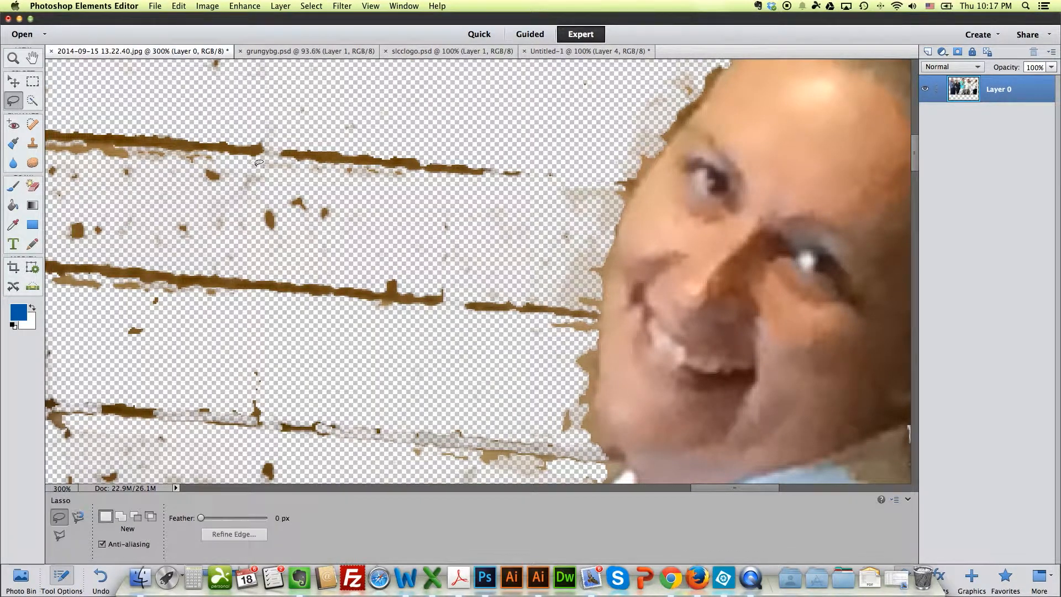
click(59, 535)
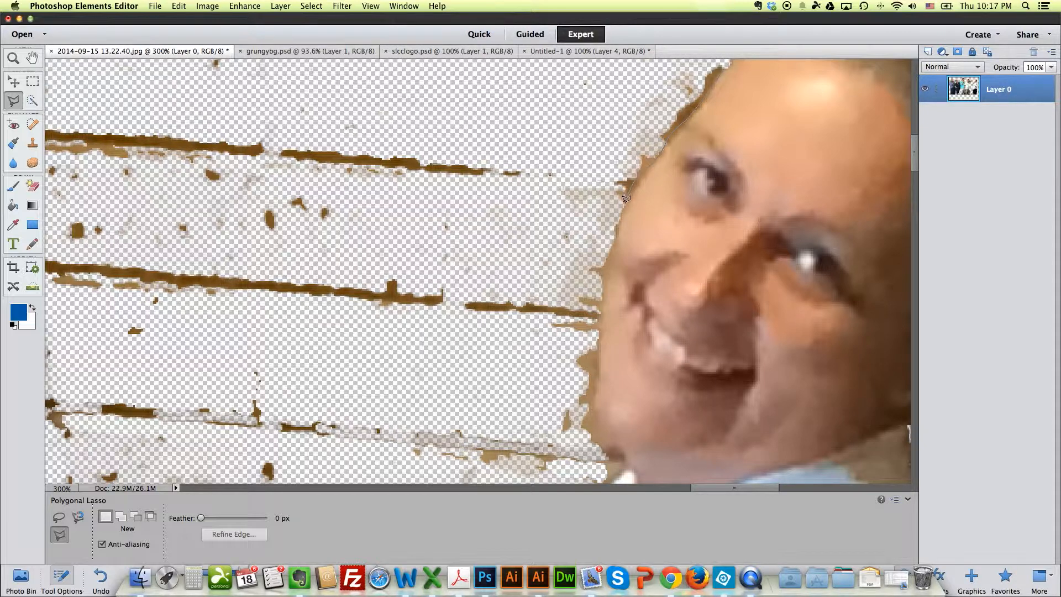
click(542, 135)
click(584, 71)
double_click(604, 67)
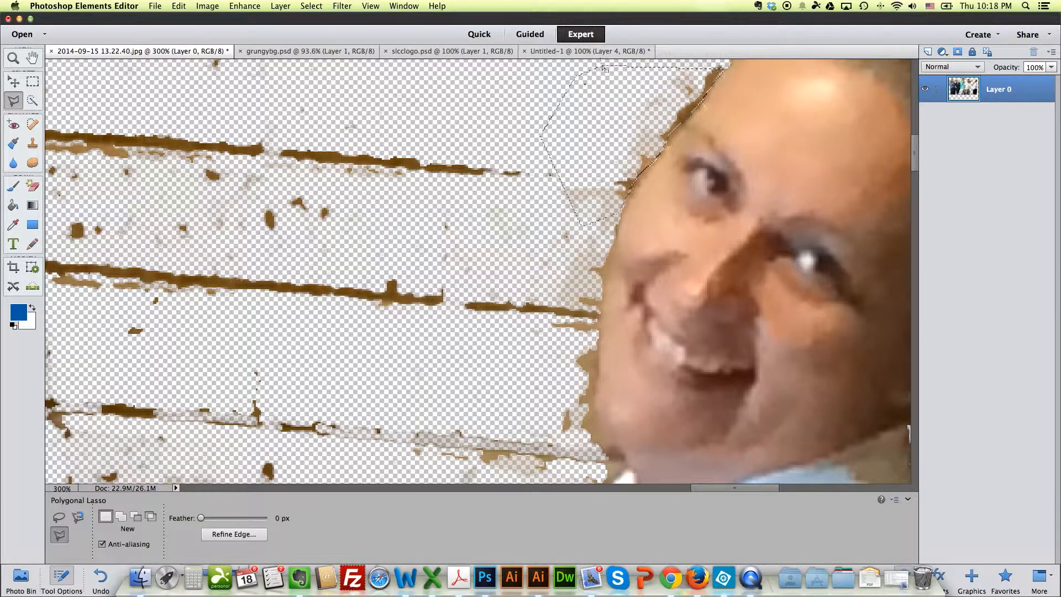
key(BackSpace)
key(super+d)
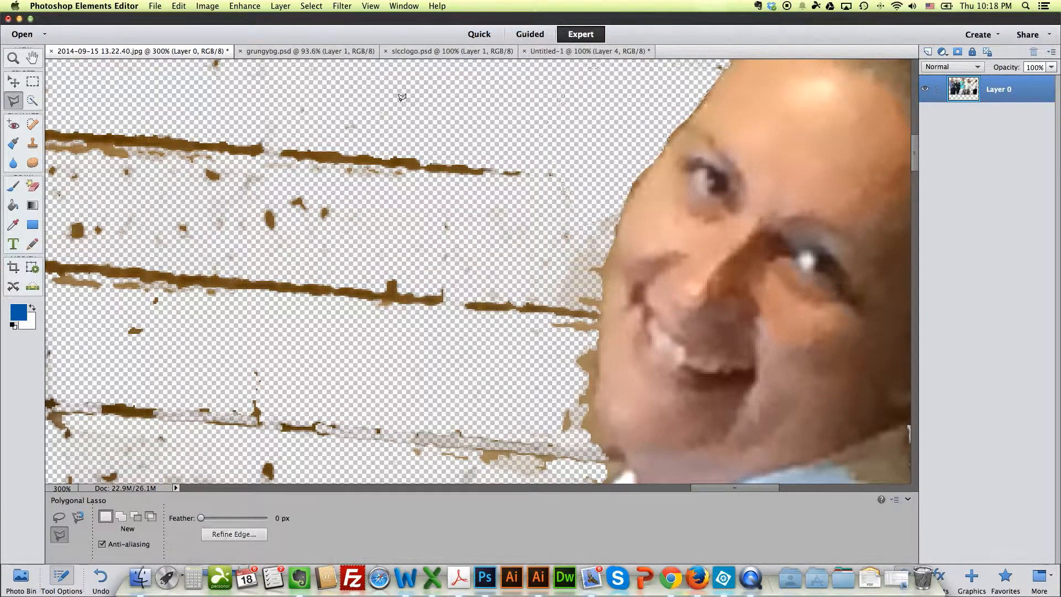
Step: Delete the wall fringe beside the woman's upper cheek with a Magnetic Lasso selection and deselect it
click(77, 517)
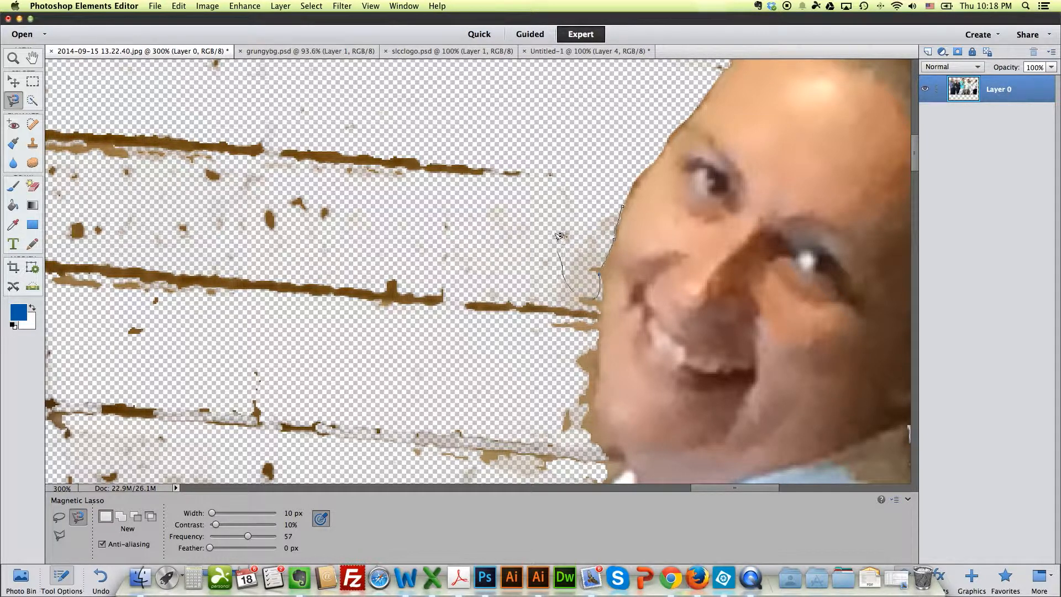
double_click(569, 217)
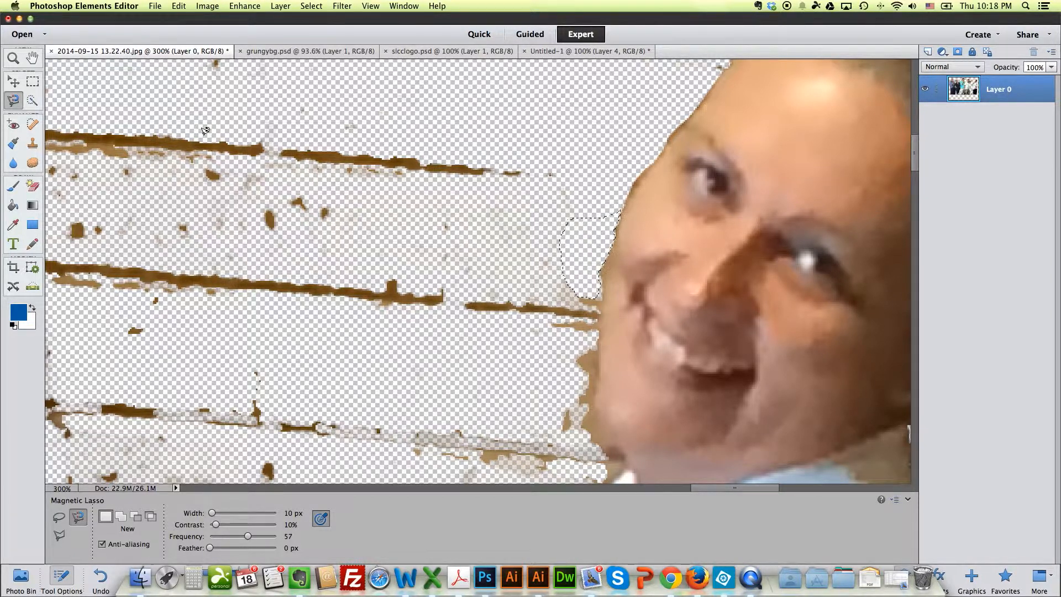
click(58, 518)
click(545, 232)
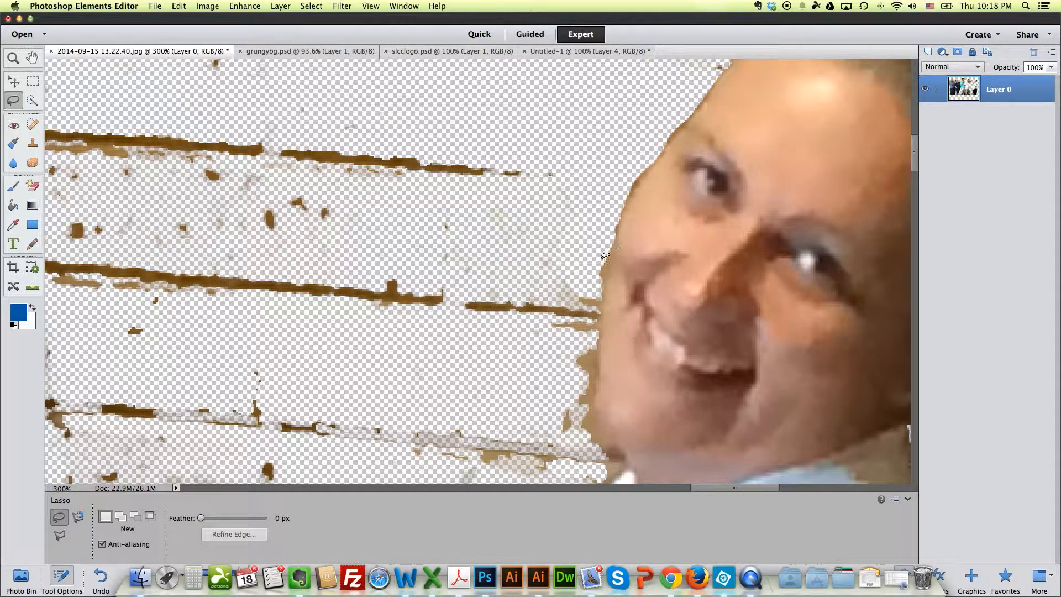
Step: Delete the wall fringe along the woman's lower cheek and jaw with a freehand Lasso selection and deselect it
drag(597, 285, 596, 292)
drag(603, 242, 602, 243)
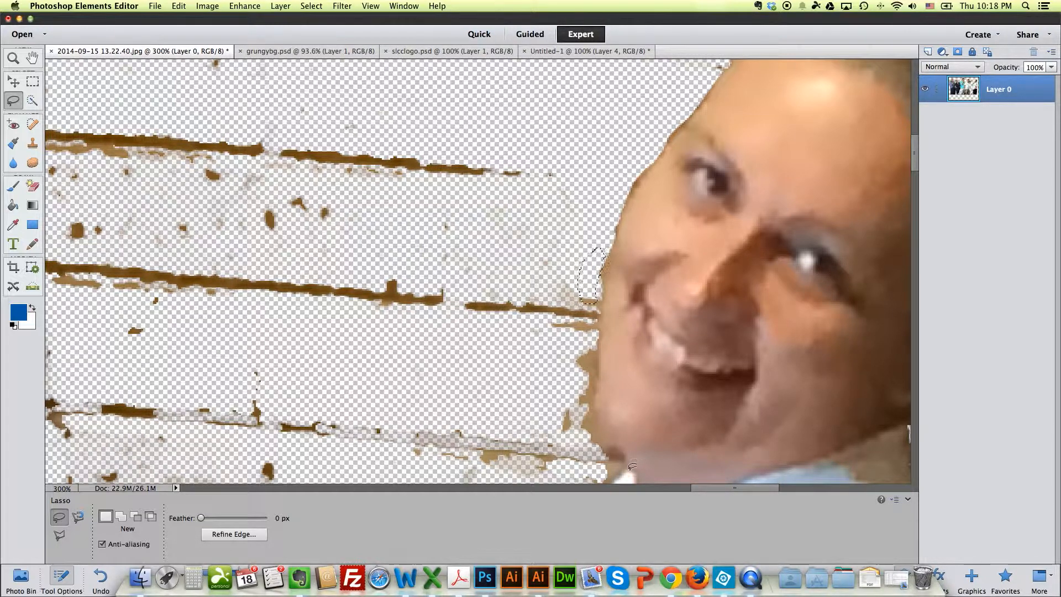
drag(611, 481, 629, 456)
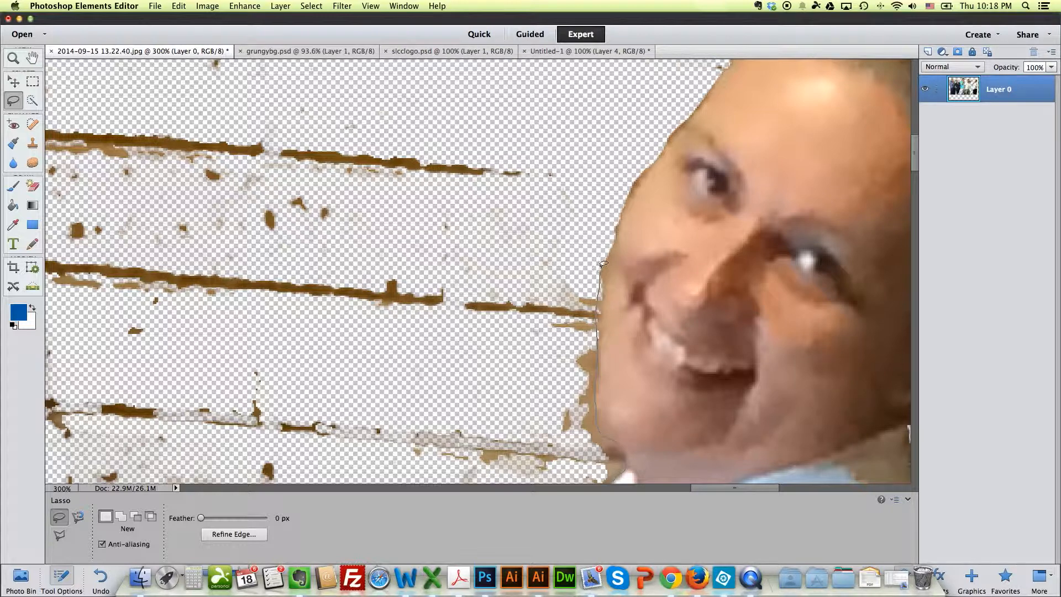
mouse_move(586, 243)
mouse_down()
mouse_move(508, 288)
mouse_move(474, 442)
mouse_up()
click(480, 433)
drag(501, 315, 586, 92)
mouse_move(586, 72)
mouse_down()
mouse_move(264, 62)
mouse_move(577, 66)
mouse_up()
key(Delete)
key(super+d)
Step: Copy the five people from the cutout photo with a rectangular marquee selection and paste them into the Untitled-1 banner
key(super+minus)
key(super+minus)
key(super+minus)
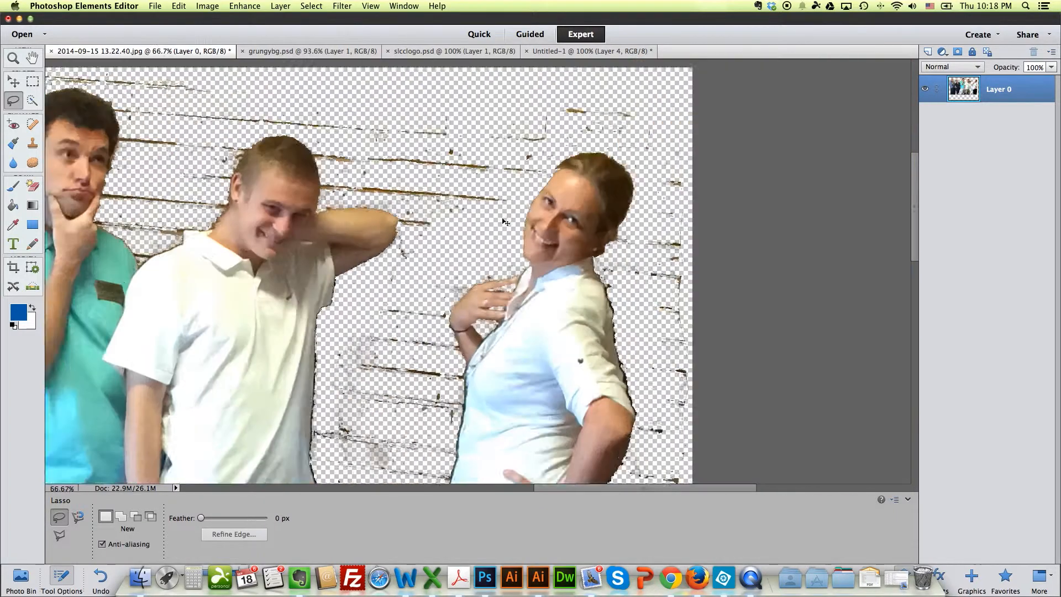
key(super+minus)
key(super+minus)
mouse_move(720, 467)
mouse_down()
mouse_move(670, 174)
mouse_move(634, 397)
mouse_move(628, 191)
mouse_move(660, 180)
mouse_up()
mouse_move(738, 462)
mouse_down()
mouse_move(746, 324)
mouse_move(761, 468)
mouse_move(697, 148)
mouse_move(229, 113)
mouse_up()
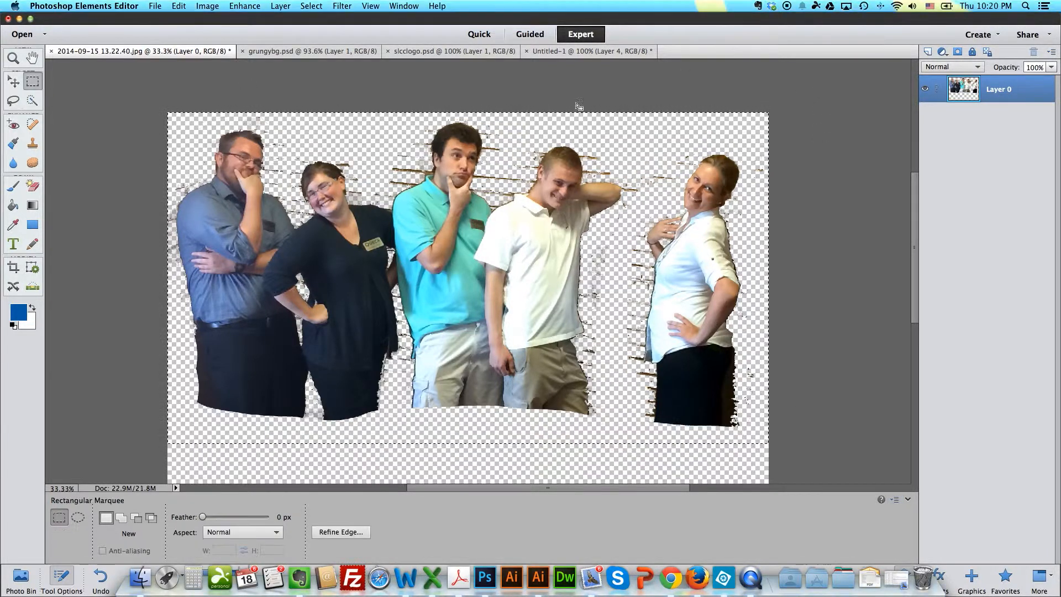
click(588, 51)
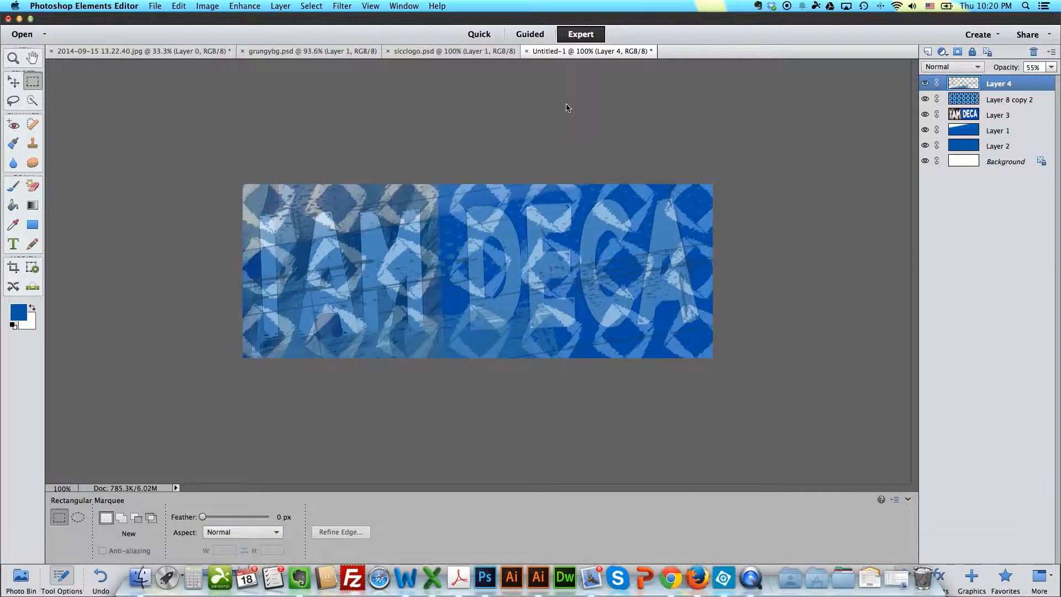
key(super+v)
Step: Scale the pasted group photo proportionally to 21.44% and align it with the banner's upper and right edges
key(super+t)
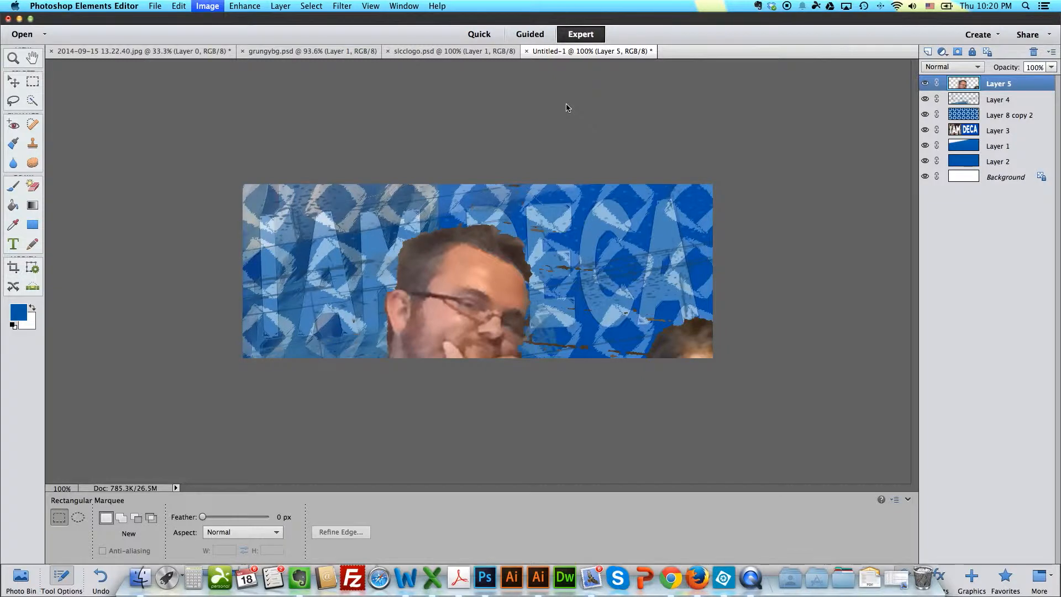
drag(242, 183, 533, 335)
drag(629, 391, 266, 180)
drag(173, 126, 532, 313)
drag(648, 431, 332, 224)
drag(216, 108, 527, 270)
drag(625, 342, 336, 184)
drag(237, 110, 526, 263)
drag(635, 338, 360, 241)
drag(251, 166, 476, 284)
drag(627, 442, 551, 392)
drag(400, 233, 329, 195)
key(shift+Up)
key(shift+Up)
key(shift+Up)
key(shift+Up)
key(shift+Down)
key(shift+Down)
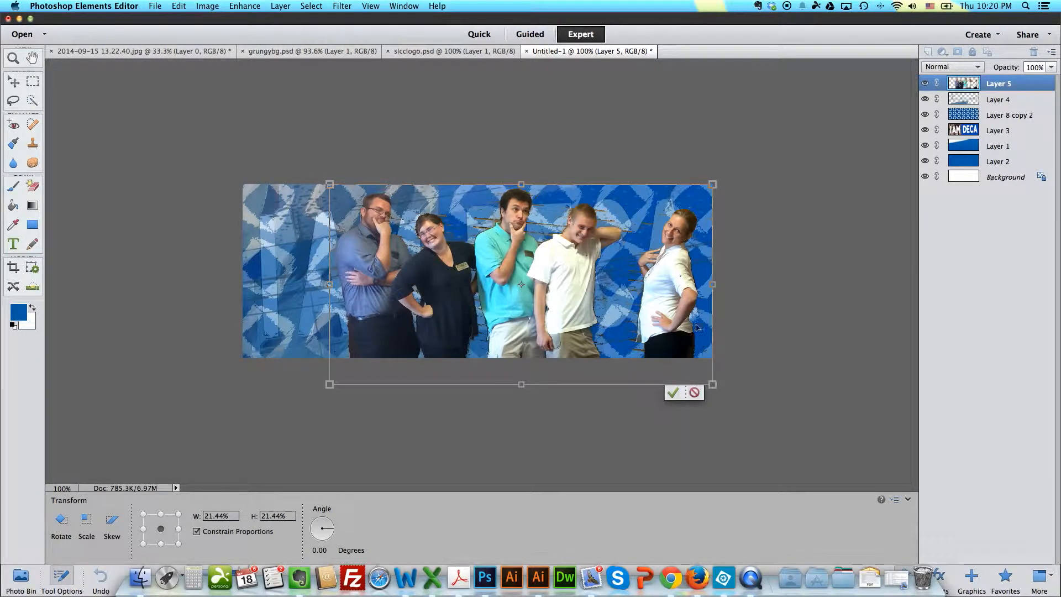
key(Return)
Step: Lasso the woman in white, cut and paste her onto a separate layer, and place her closer to the group
click(13, 100)
mouse_move(631, 350)
mouse_down()
mouse_move(713, 265)
mouse_move(663, 379)
mouse_up()
key(super+x)
key(super+v)
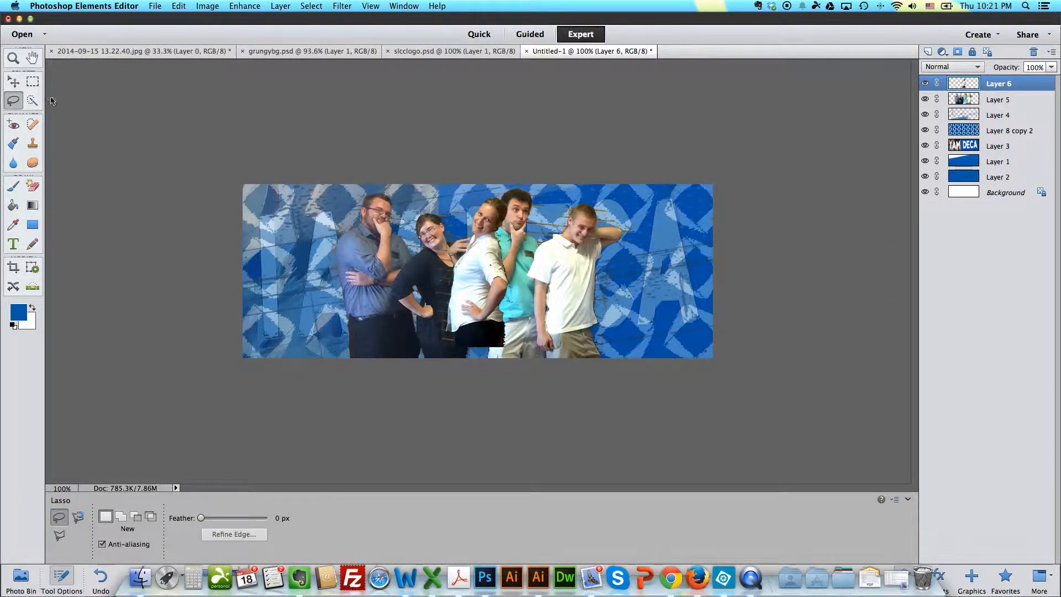
click(13, 81)
drag(479, 288, 637, 304)
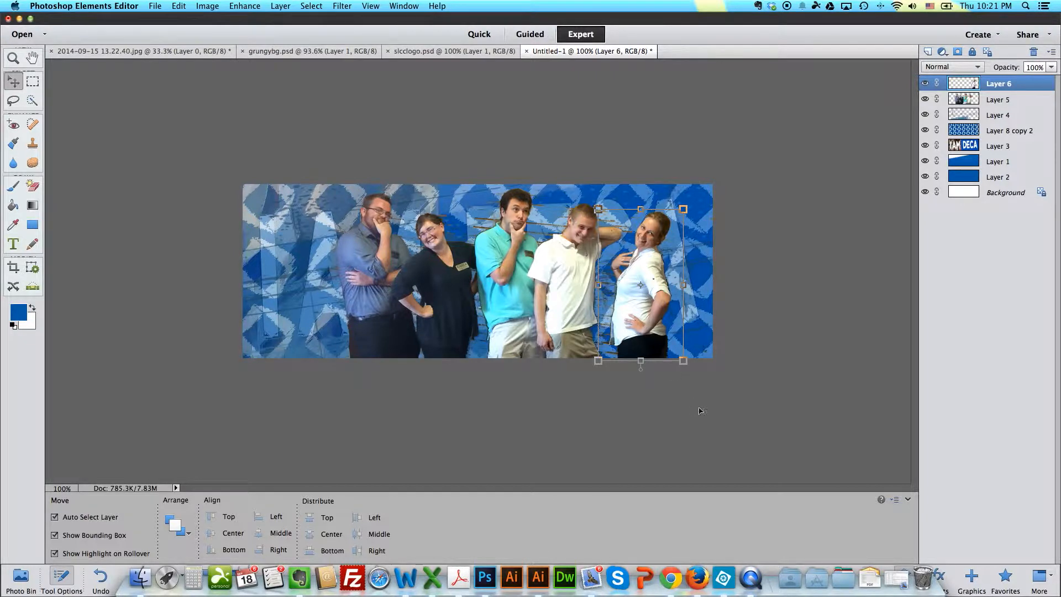
click(728, 408)
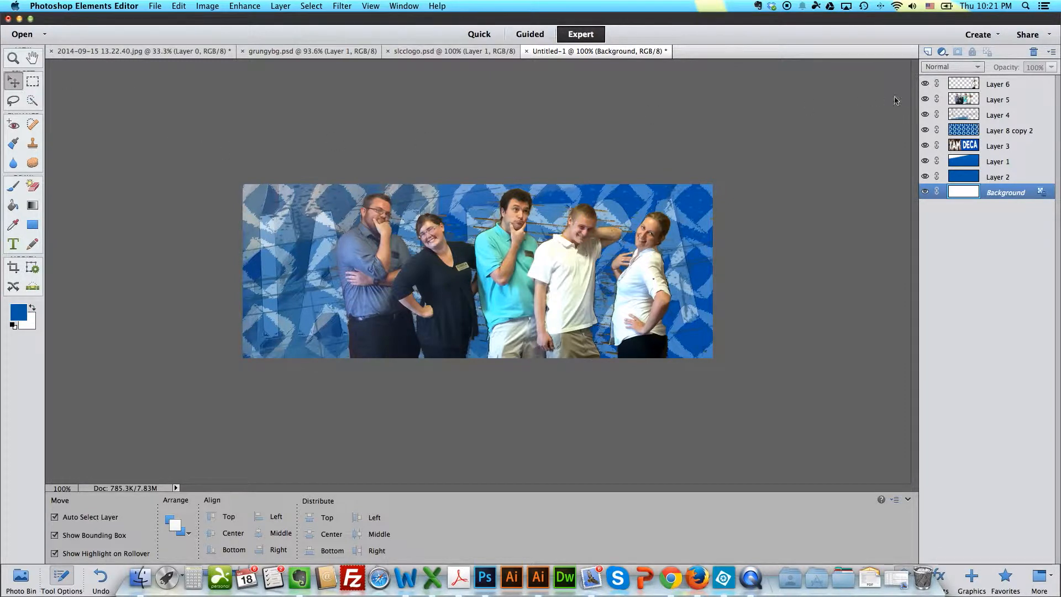
Step: Select Layer 6 and Layer 5 together and nudge all the people toward the banner's right edge
click(1013, 87)
shift+click(1000, 100)
key(shift+Right)
key(shift+Right)
key(shift+Right)
key(shift+Right)
key(shift+Right)
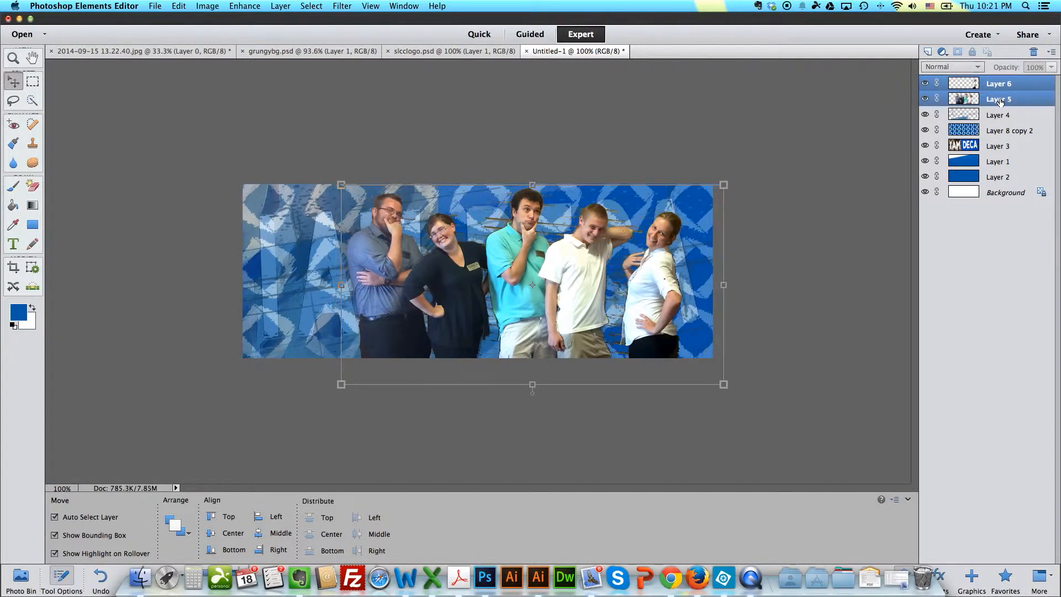
key(shift+Right)
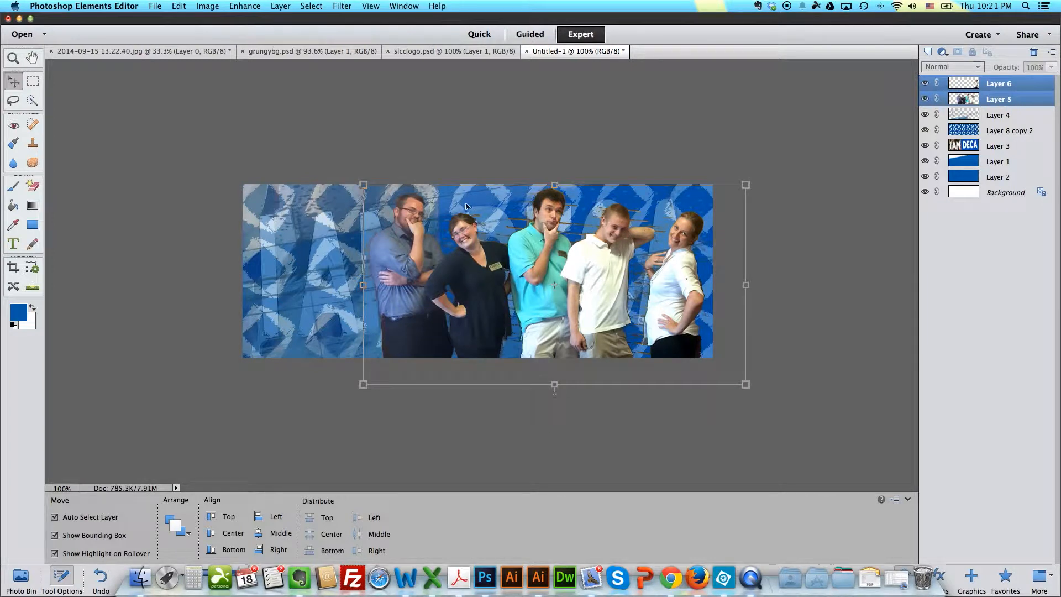
click(329, 155)
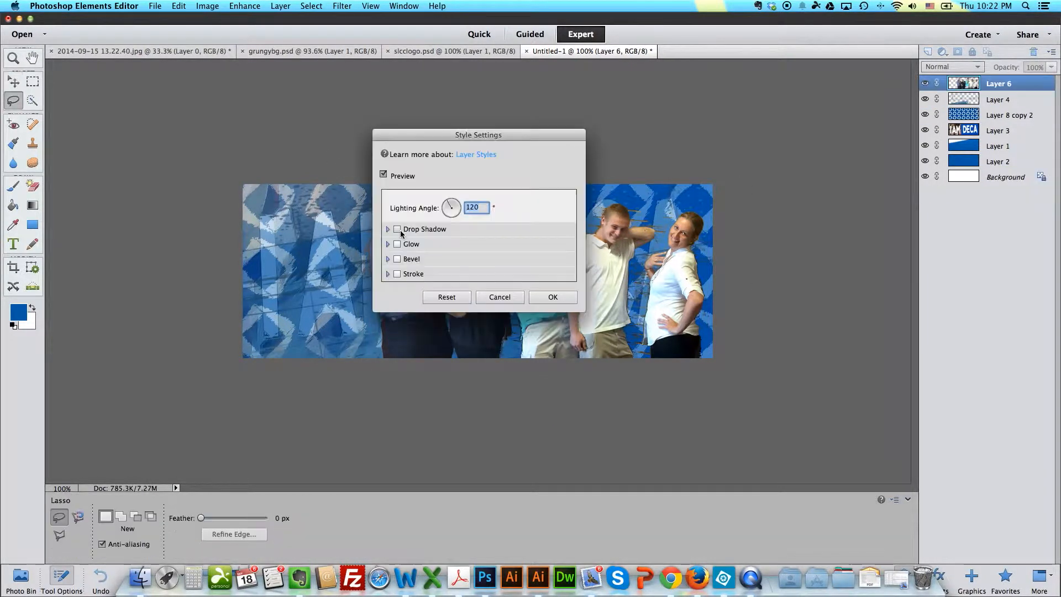
Step: Add a drop shadow with size 24 px and distance 8 px to the merged people layer
drag(469, 138, 211, 126)
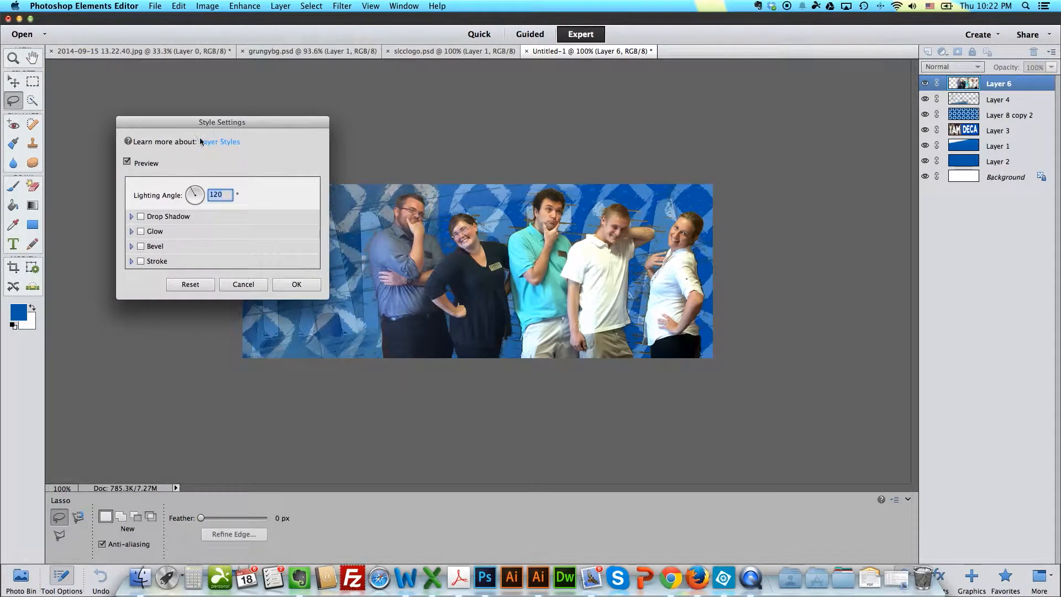
click(141, 217)
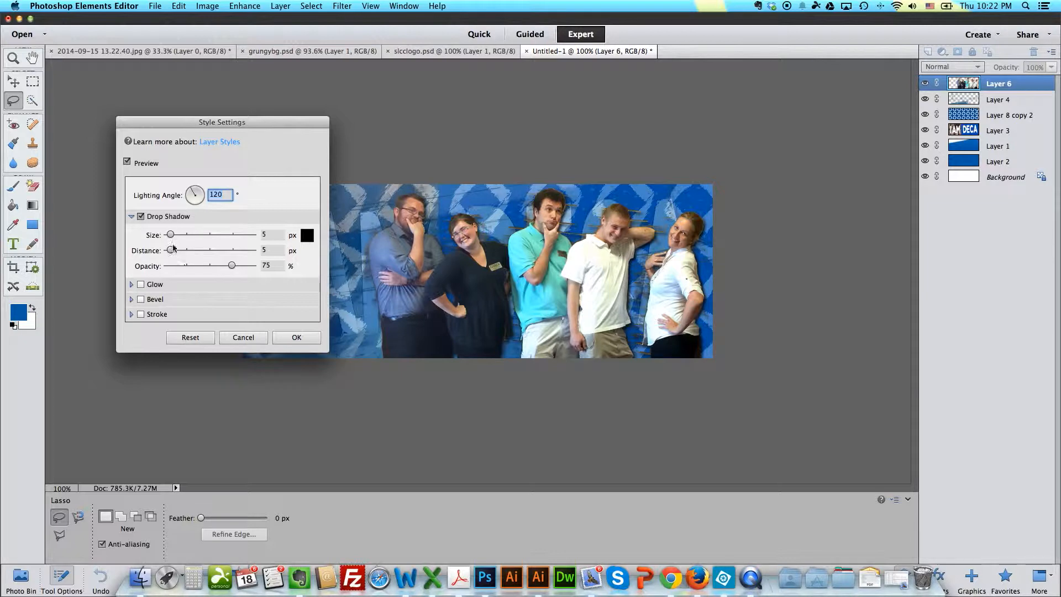
mouse_move(172, 234)
mouse_down()
mouse_move(189, 234)
mouse_move(177, 236)
mouse_up()
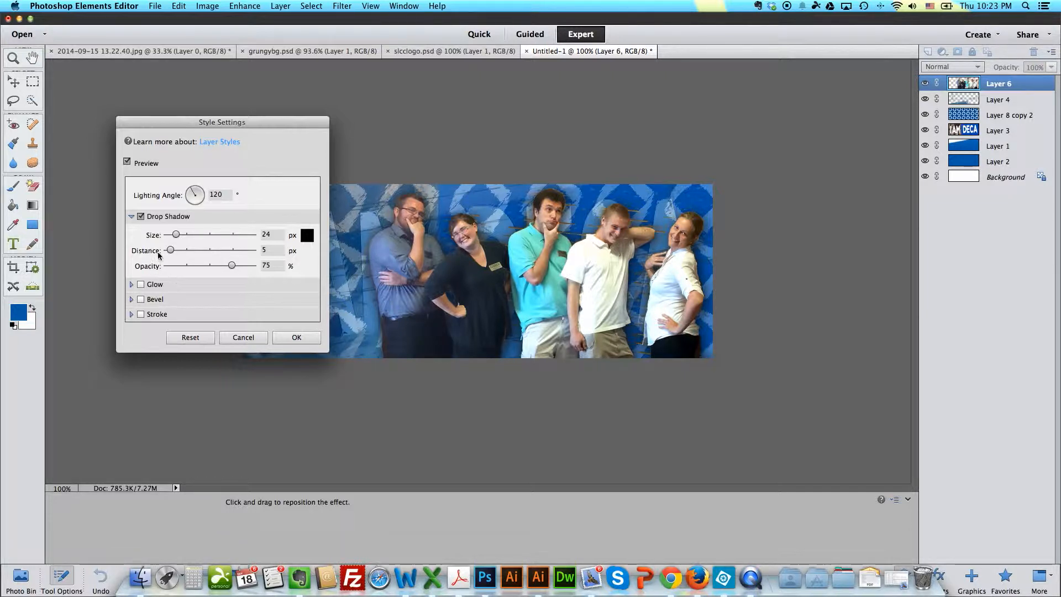
click(178, 250)
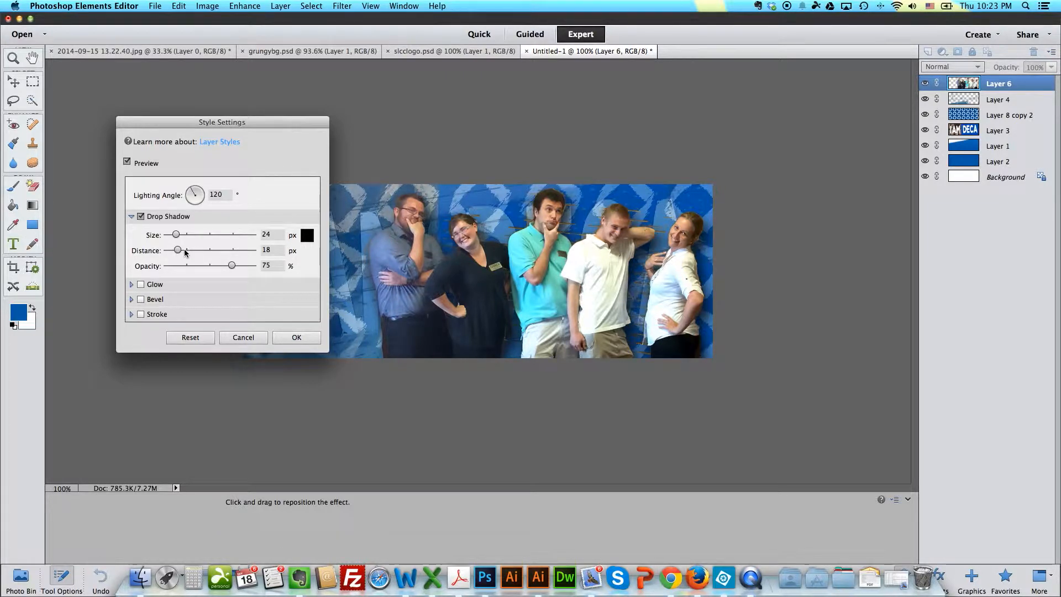
drag(181, 253, 173, 253)
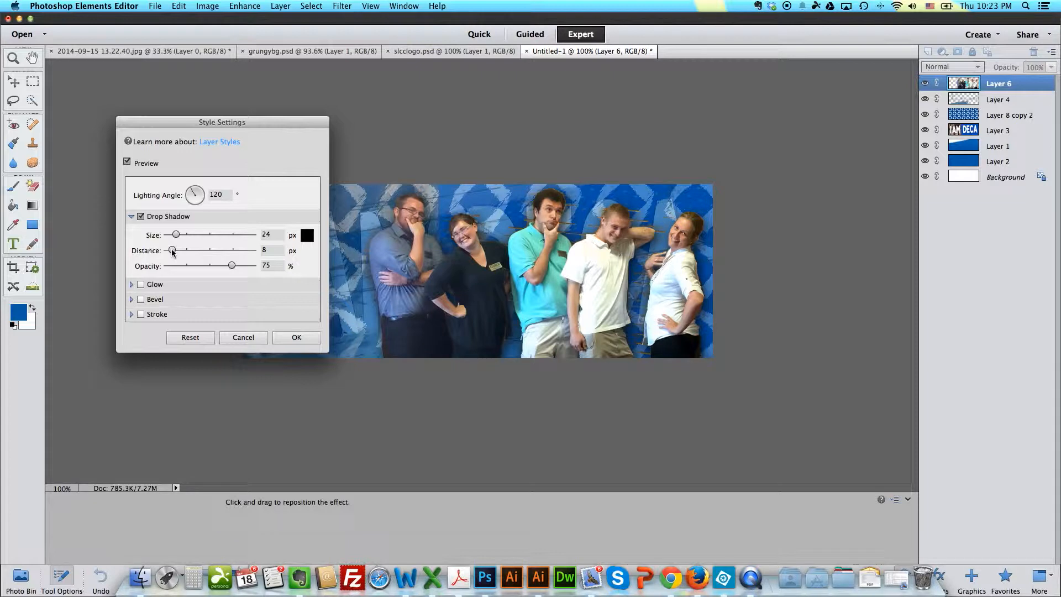
drag(249, 130, 213, 105)
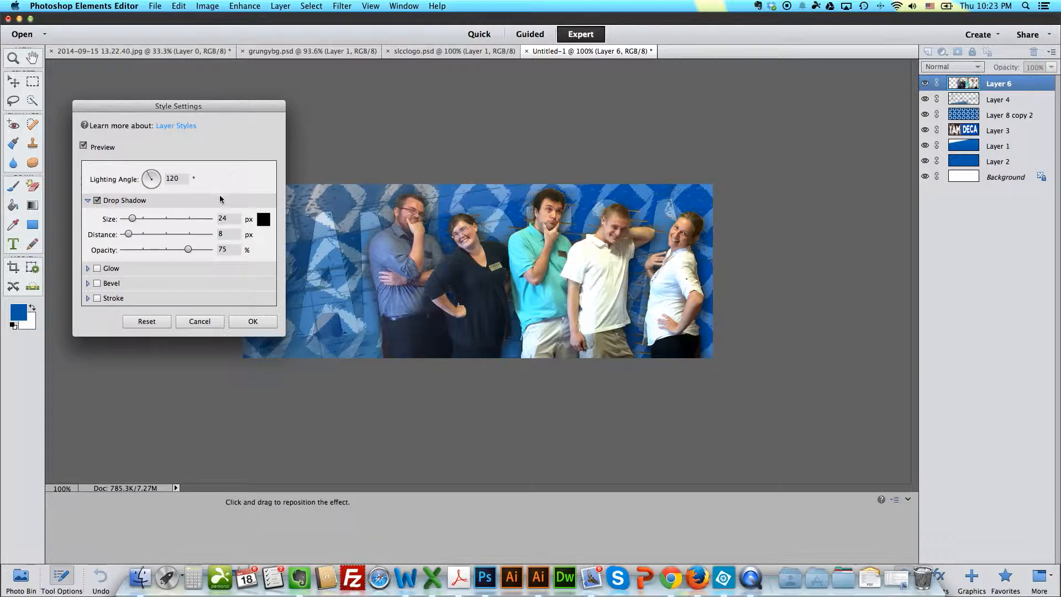
Step: Enable an outer glow on the people layer, without an inner glow, and set its color to near-black #1b1b19
click(97, 268)
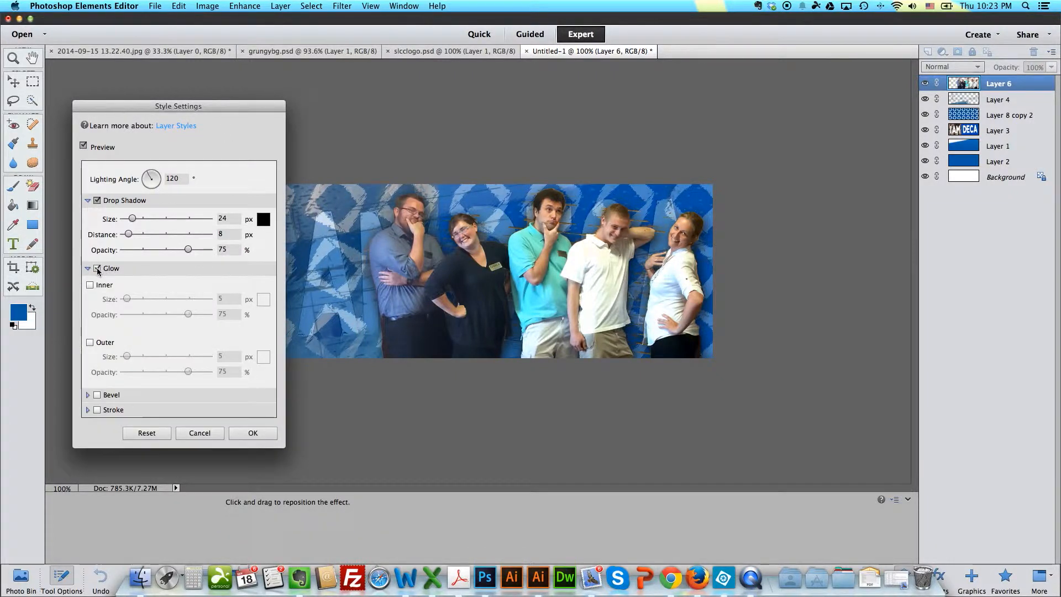
click(91, 288)
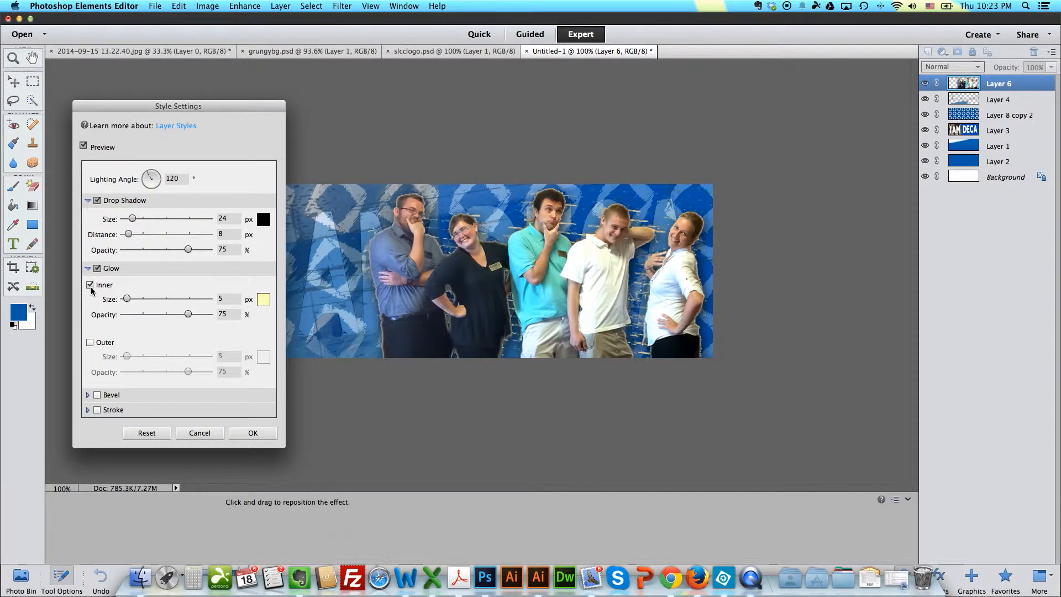
click(90, 286)
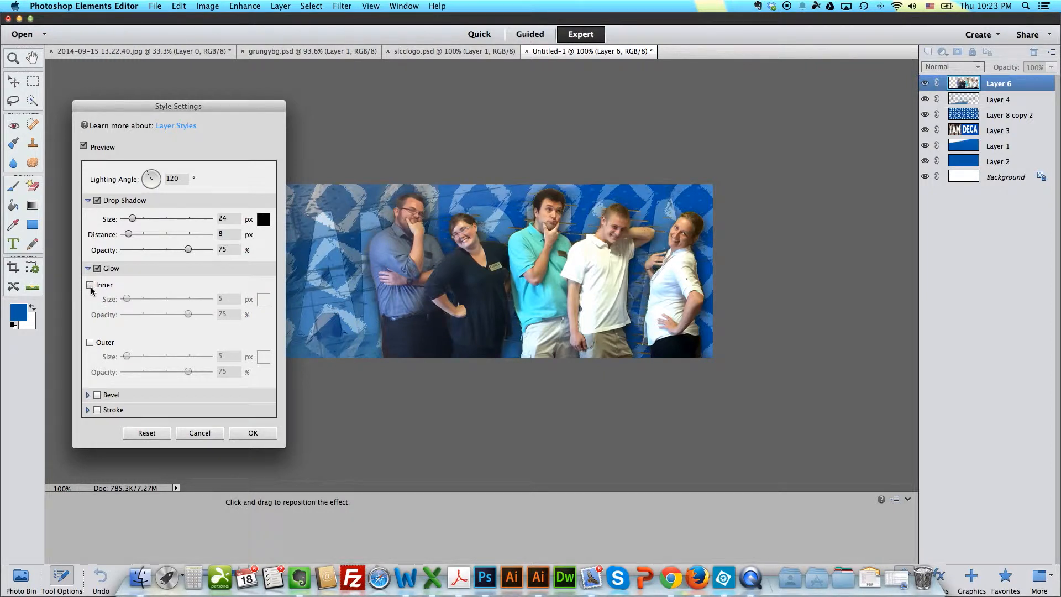
click(90, 344)
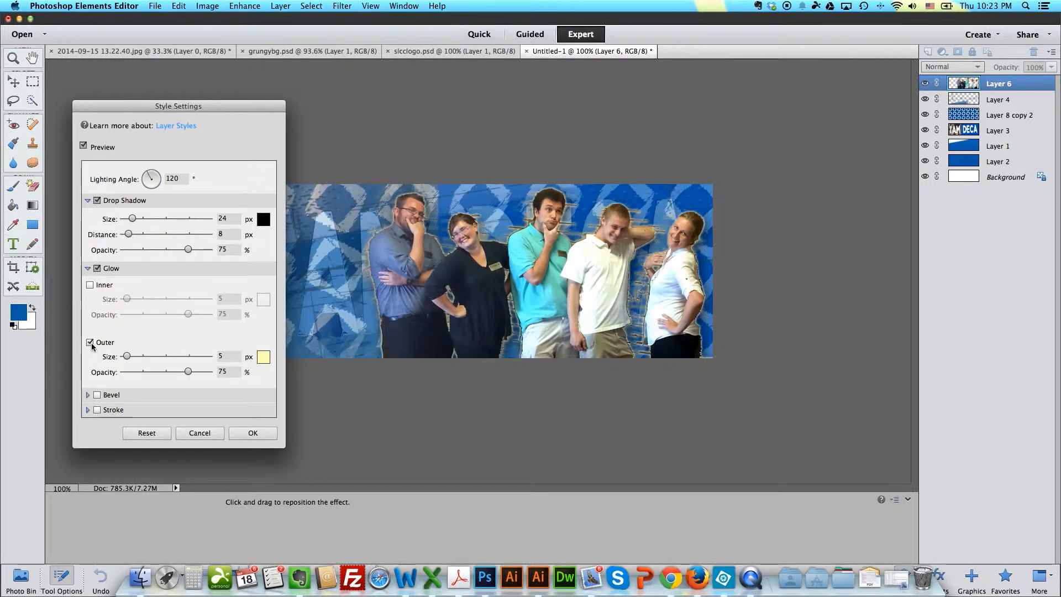
click(263, 357)
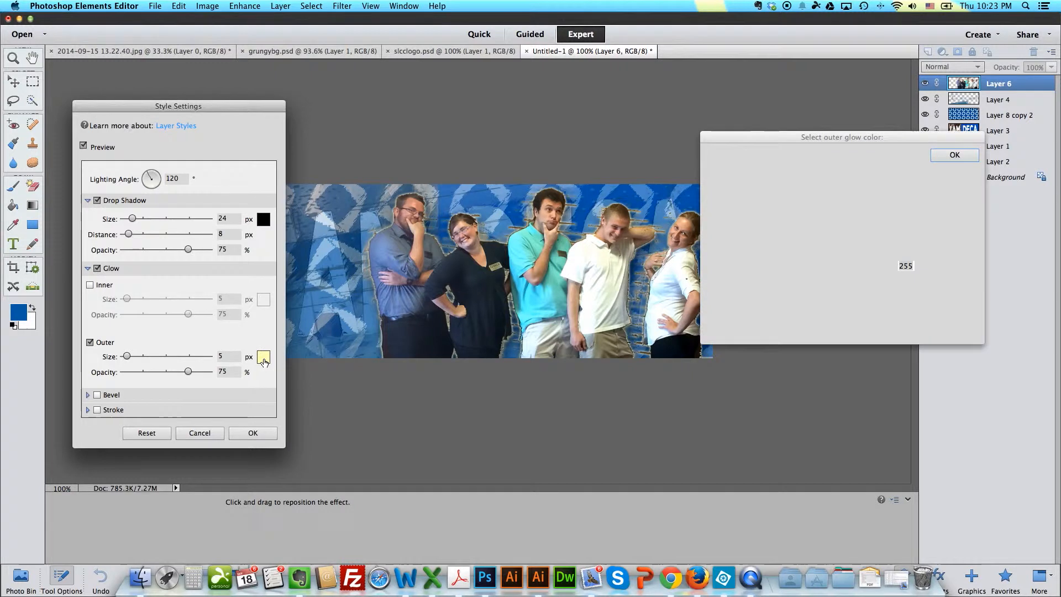
click(744, 285)
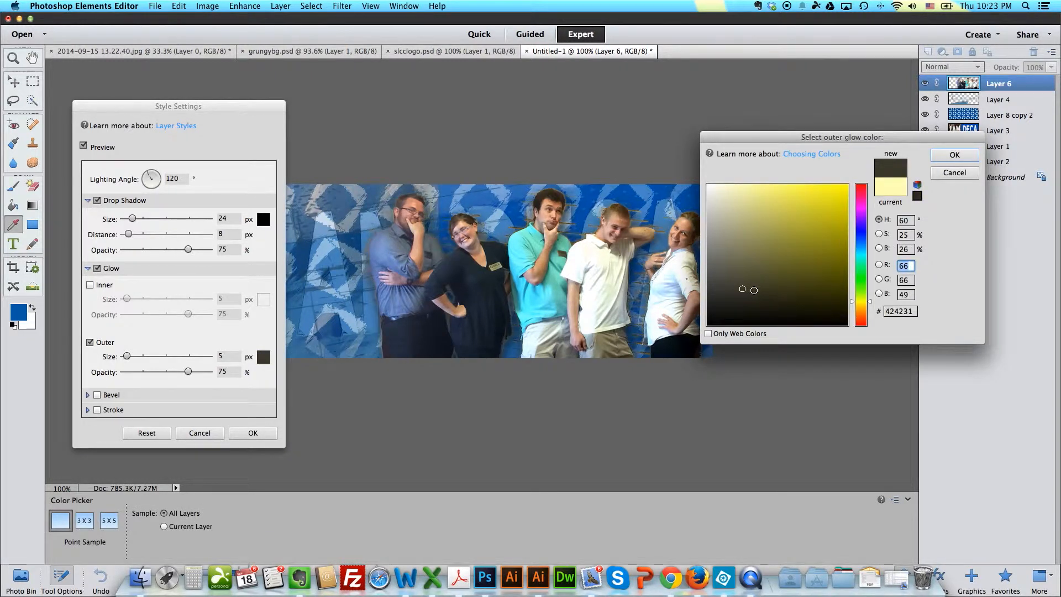
click(765, 308)
click(773, 312)
click(776, 317)
click(761, 308)
click(718, 310)
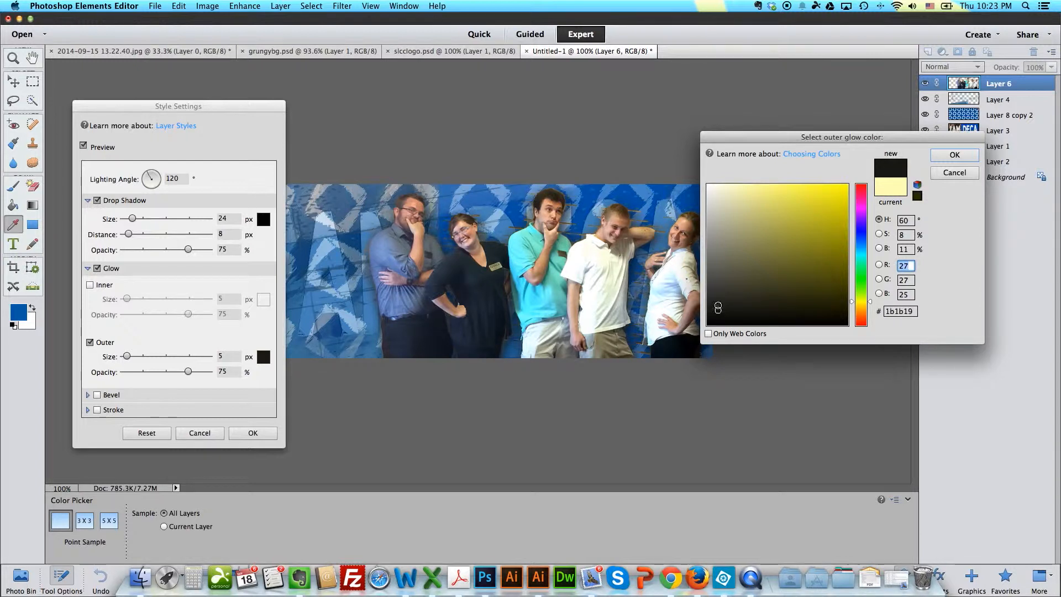
click(954, 155)
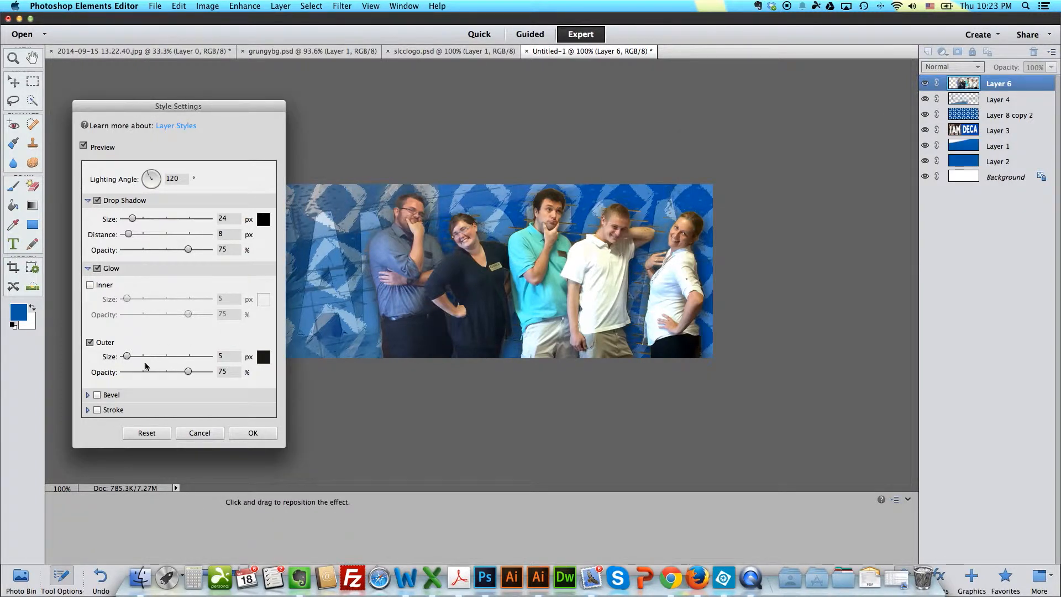
Step: Set the outer glow's size to 130 px and opacity to 71%, and apply the layer style
click(154, 357)
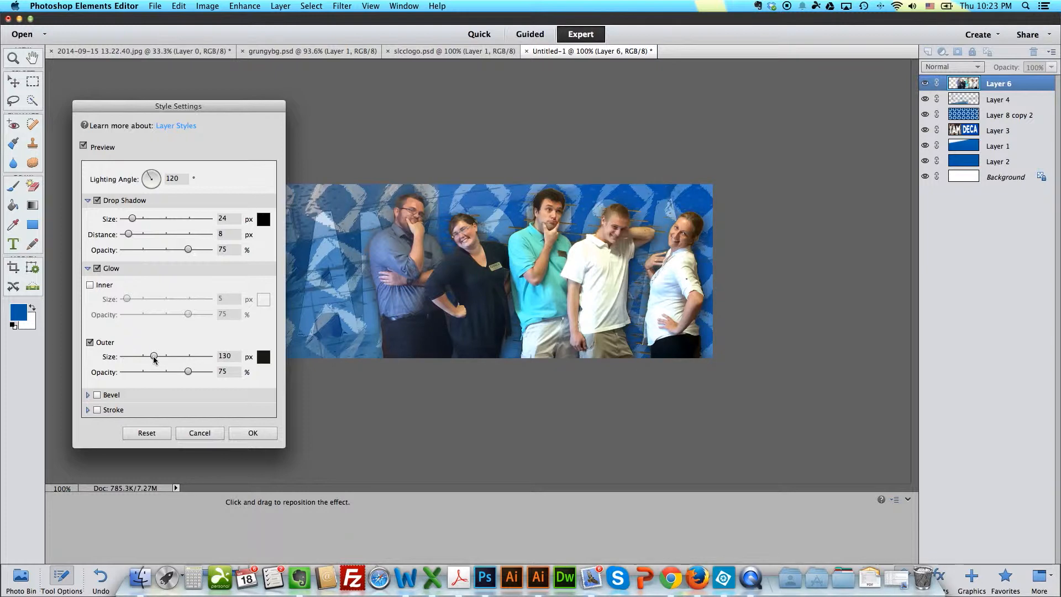
drag(188, 372, 185, 373)
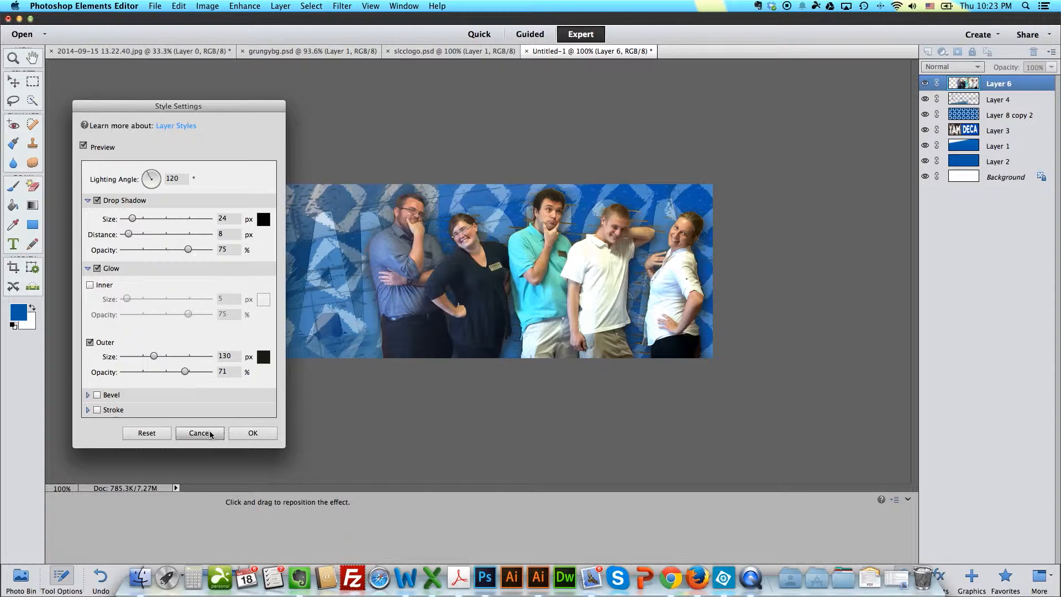
click(250, 433)
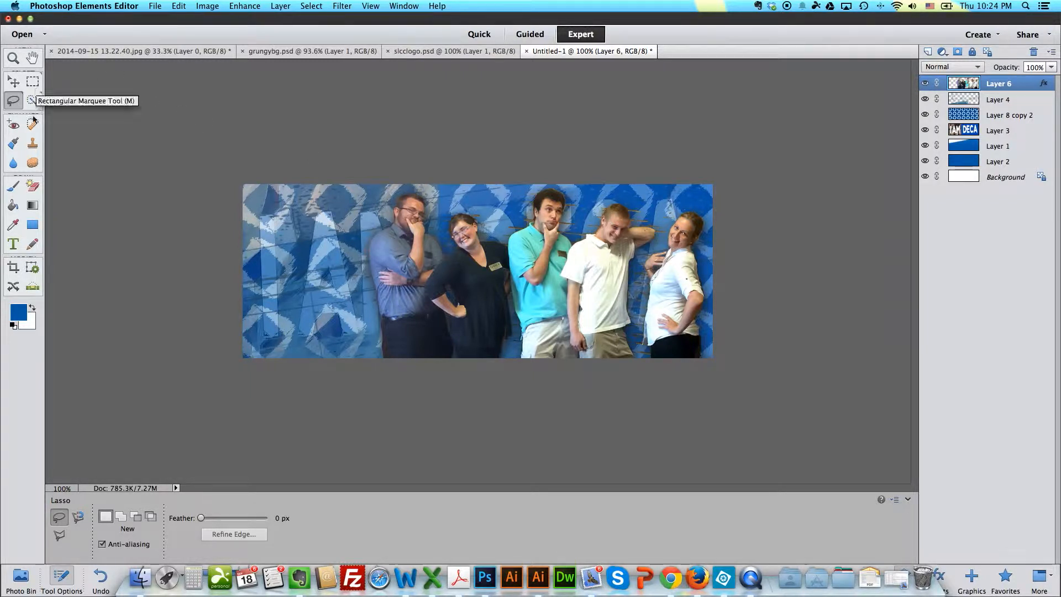
Step: Draw a blue rectangle across the full width of the banner's lower edge, covering the people's legs
click(31, 226)
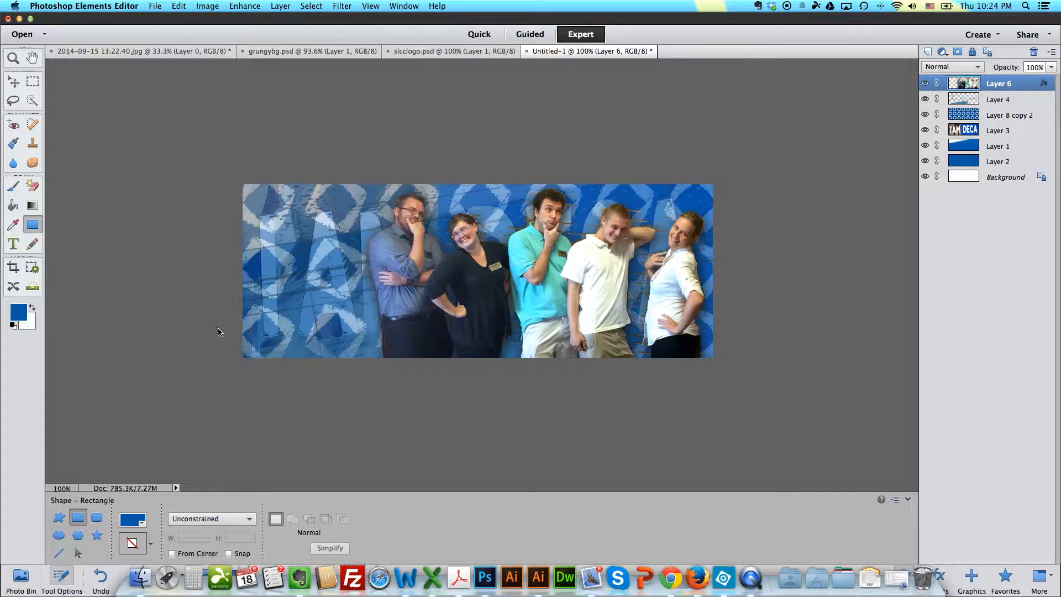
drag(215, 325, 741, 373)
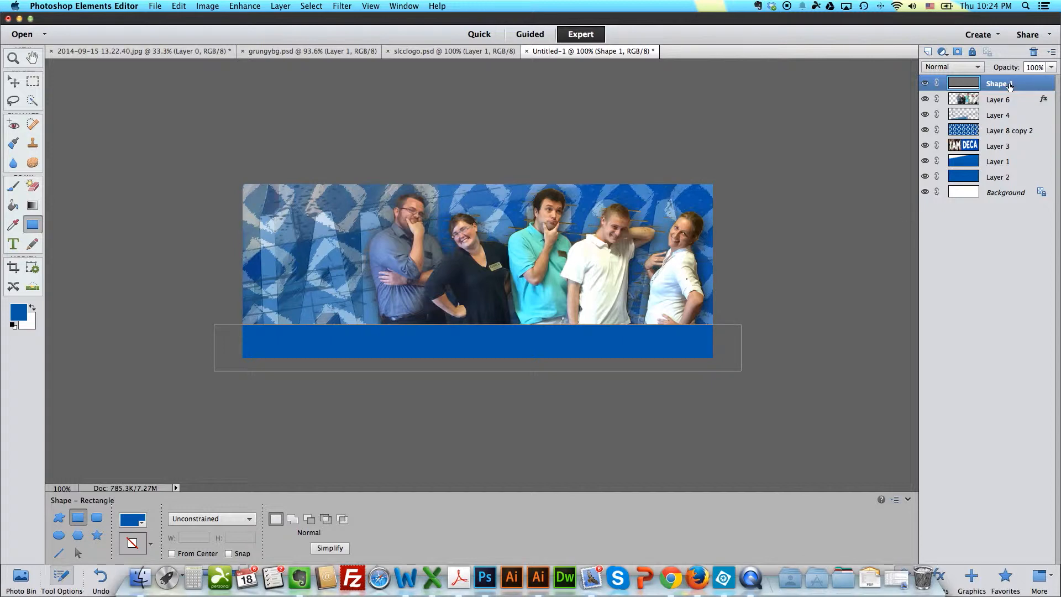
click(212, 7)
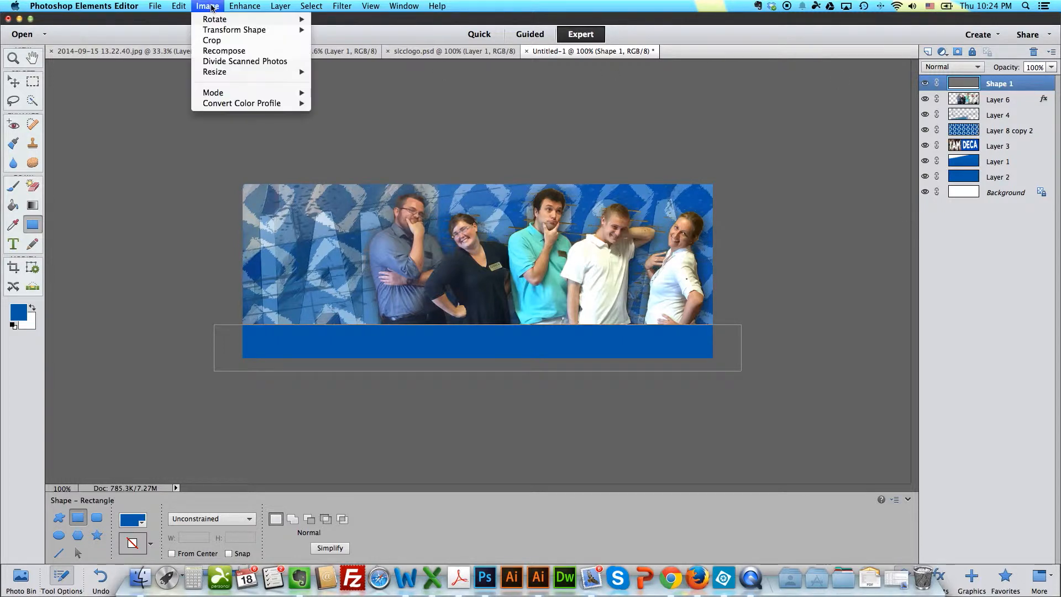
click(304, 155)
Step: Add a drop shadow with size 97 px and distance 1 px to the blue rectangle
click(281, 7)
click(437, 73)
click(124, 201)
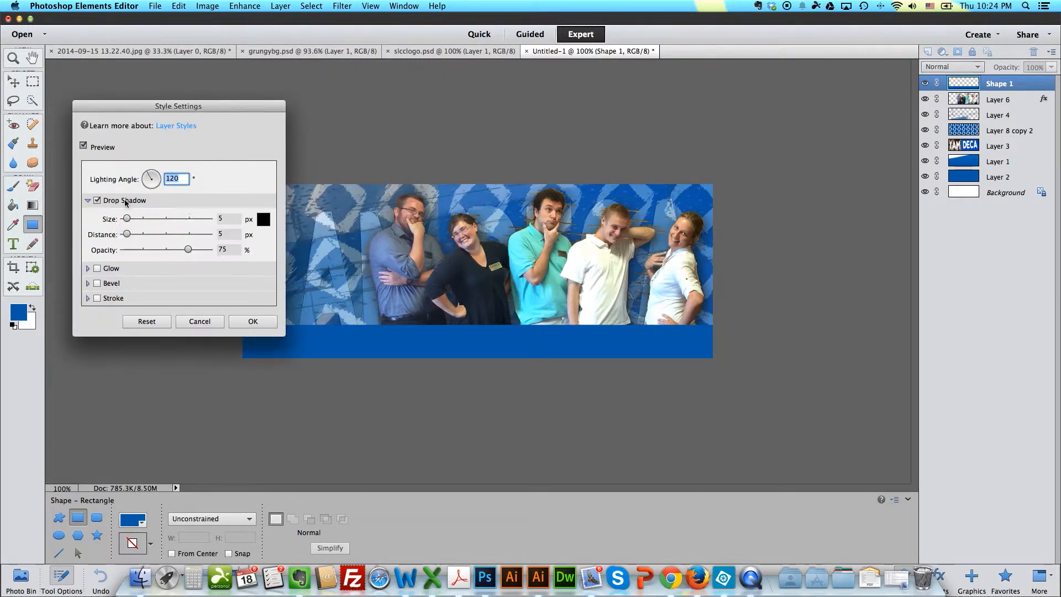
drag(127, 234, 125, 234)
Step: Enable an inner glow on the blue rectangle, without an outer glow, set its color to bright blue, and apply the layer style
click(97, 268)
click(90, 284)
click(89, 342)
click(90, 342)
click(263, 299)
click(861, 235)
click(754, 190)
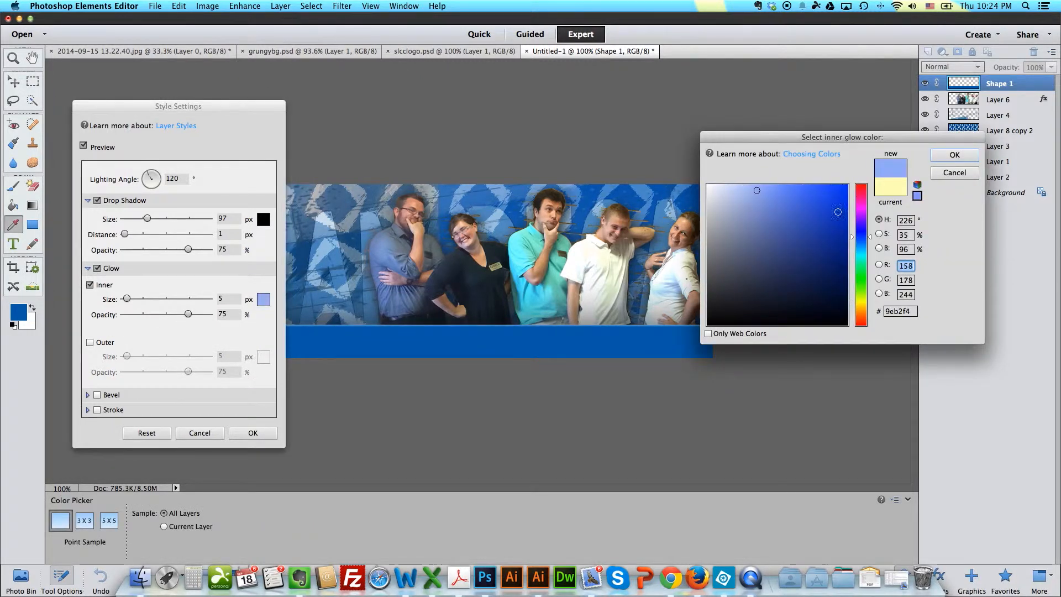
click(861, 231)
click(836, 187)
click(951, 157)
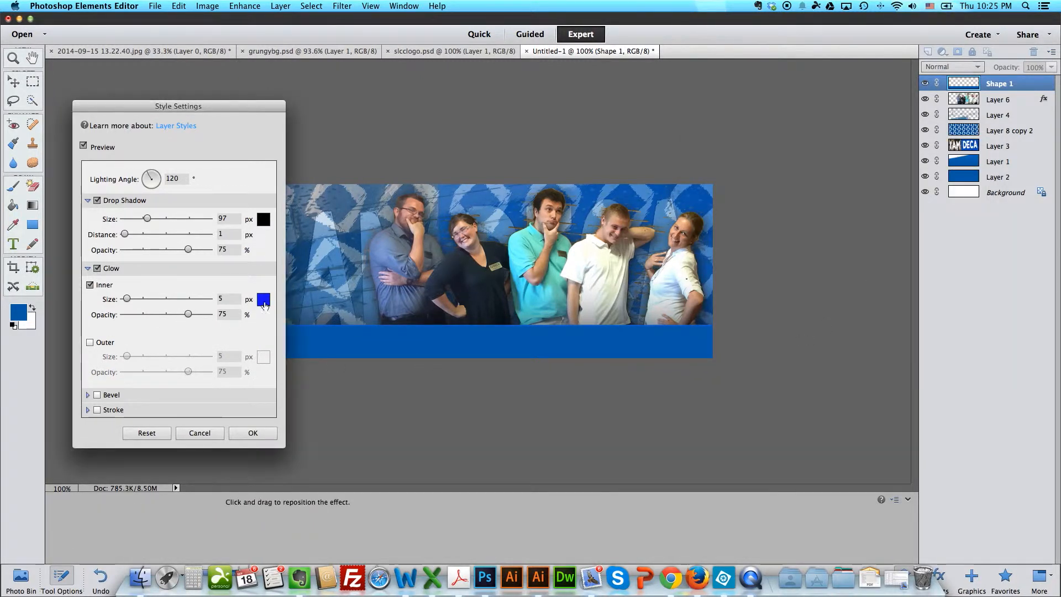
click(252, 433)
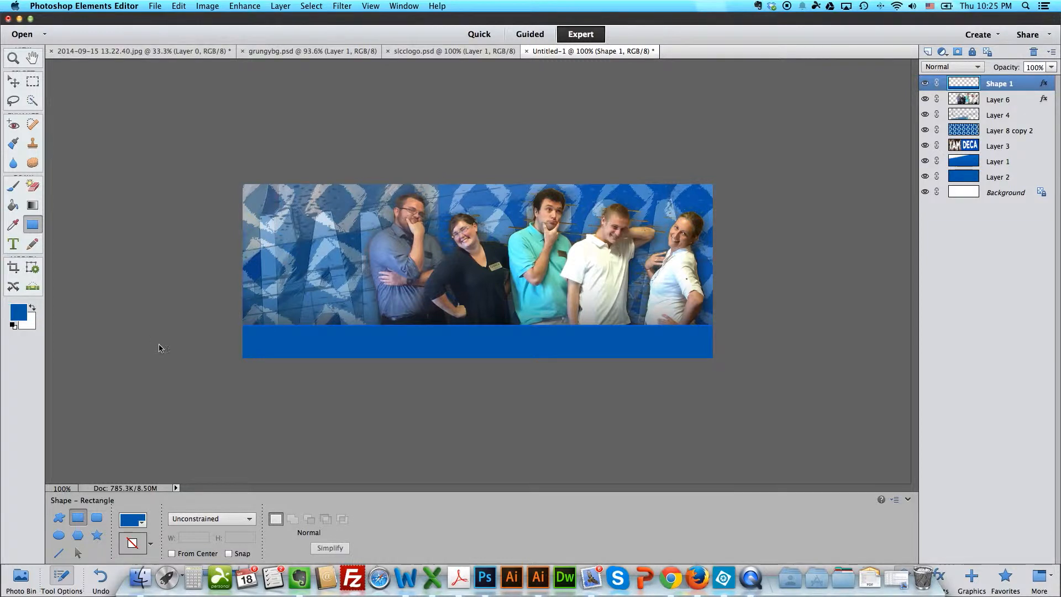
Step: Slightly reduce the opacity of the blue rectangle's layer
click(1052, 67)
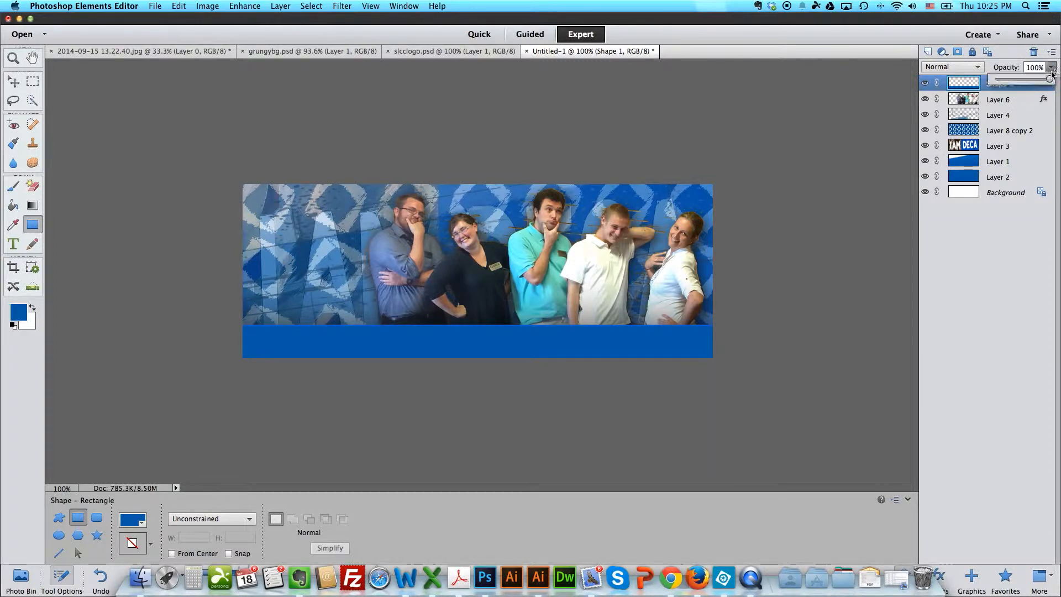
mouse_move(1041, 83)
mouse_down()
mouse_move(1027, 84)
mouse_move(1050, 83)
mouse_up()
drag(1049, 83, 1048, 82)
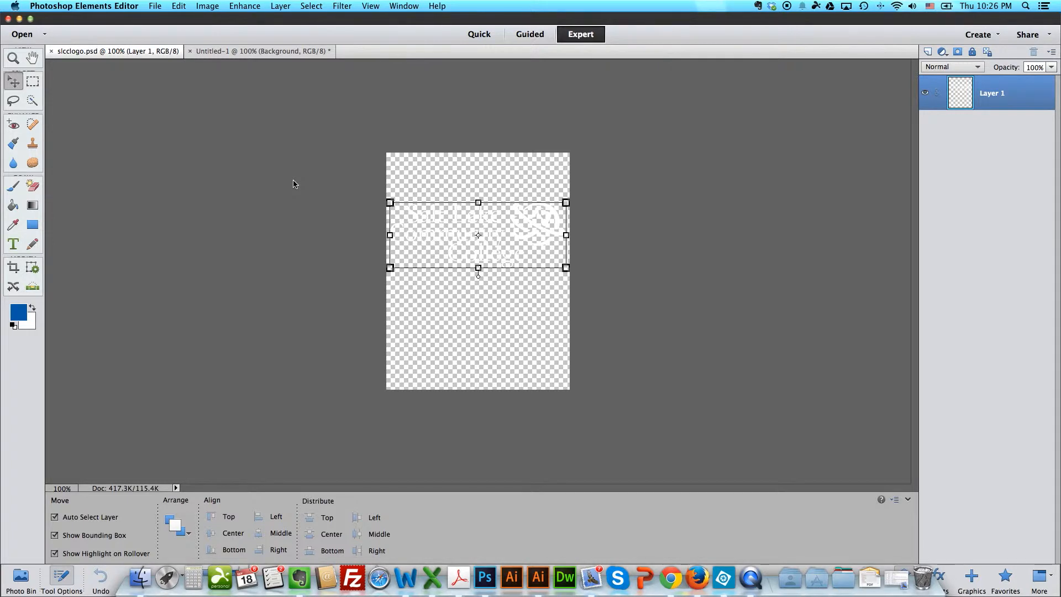
Step: Copy the white Salt Lake Community College logo from slcclogo.psd into the banner and move its layer above all others
click(32, 81)
drag(381, 182, 599, 273)
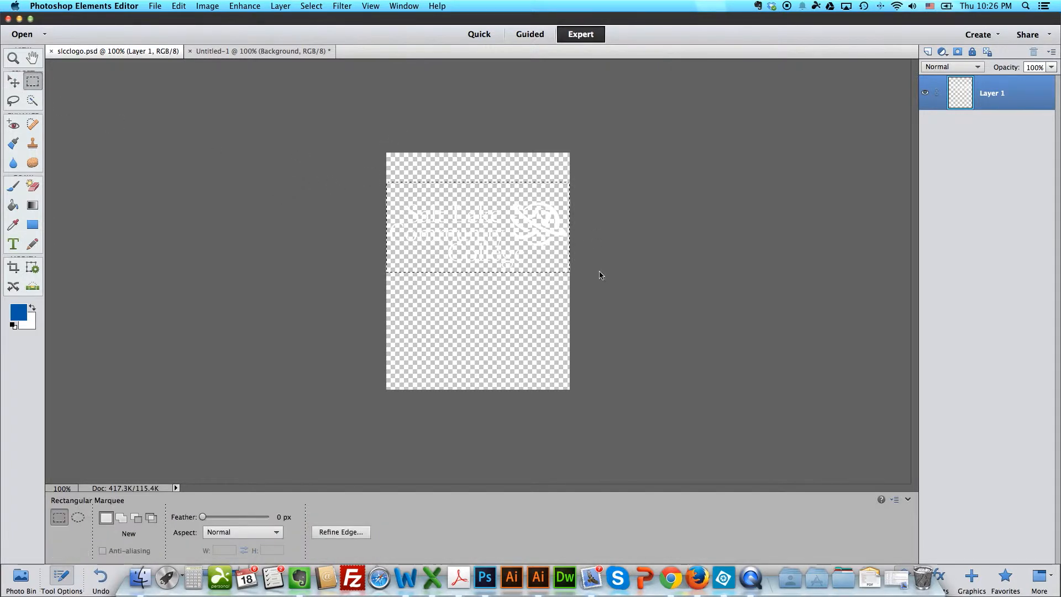
click(242, 51)
drag(1018, 194, 1016, 81)
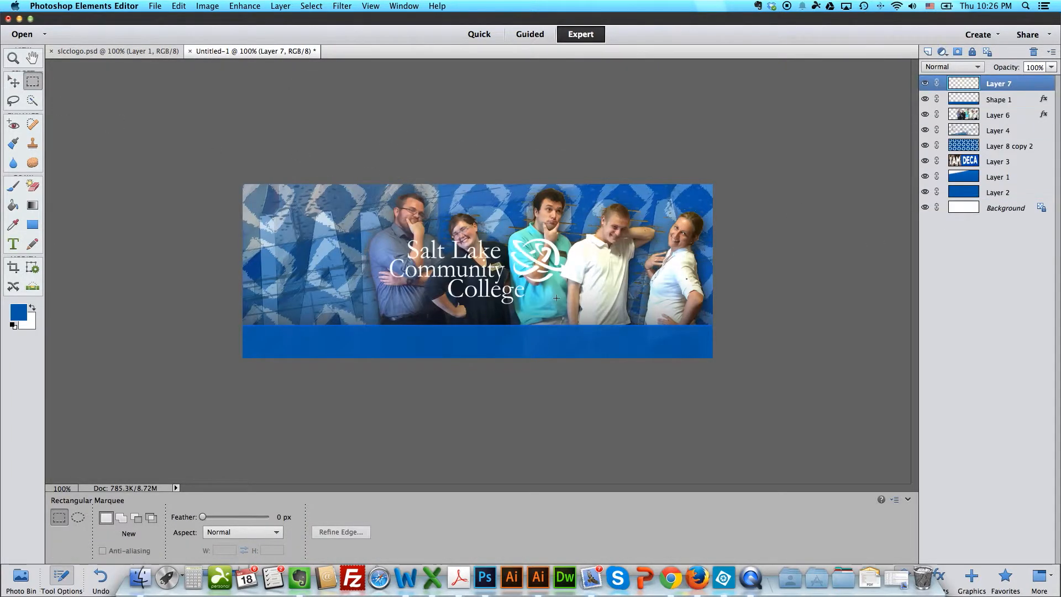
Step: Scale down the college logo and place it at the right end of the blue bar
key(super+t)
drag(568, 303, 692, 348)
key(Return)
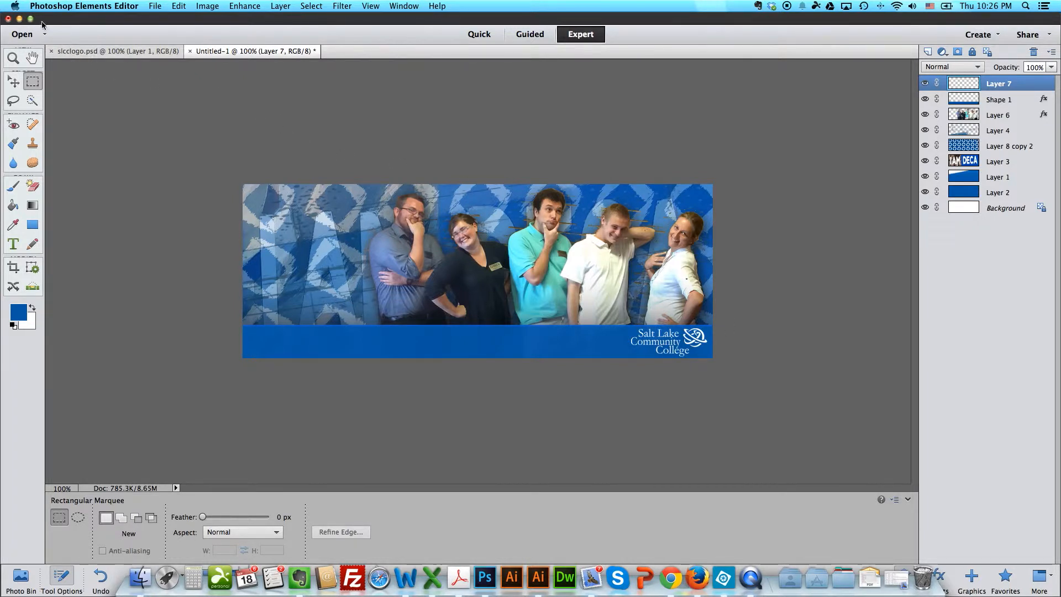
Step: Save the layered banner to the Desktop in Photoshop format as FACEBOOKBANNER.psd
click(155, 6)
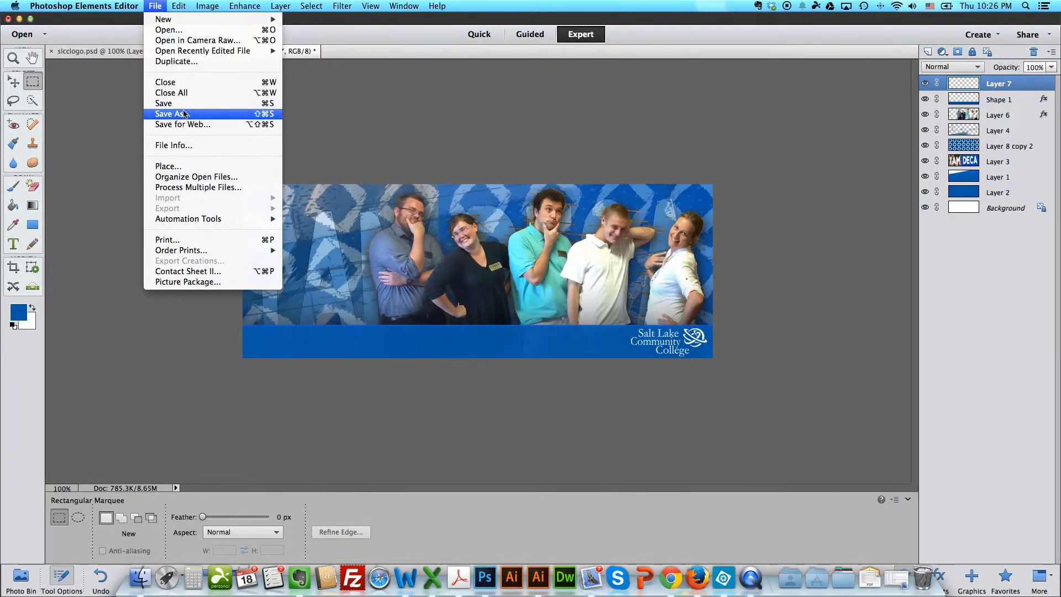
click(183, 116)
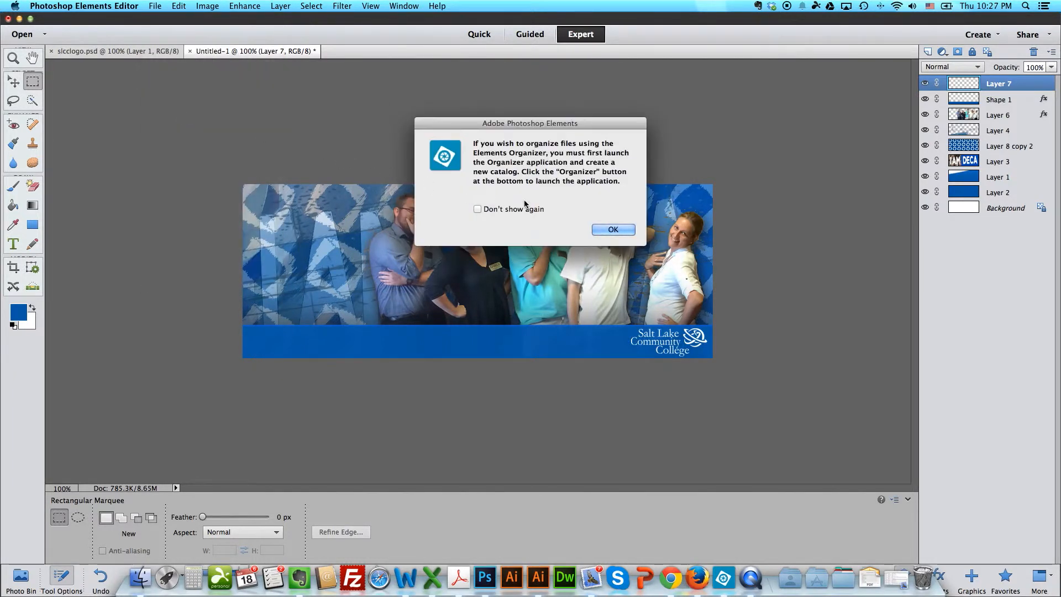
click(614, 230)
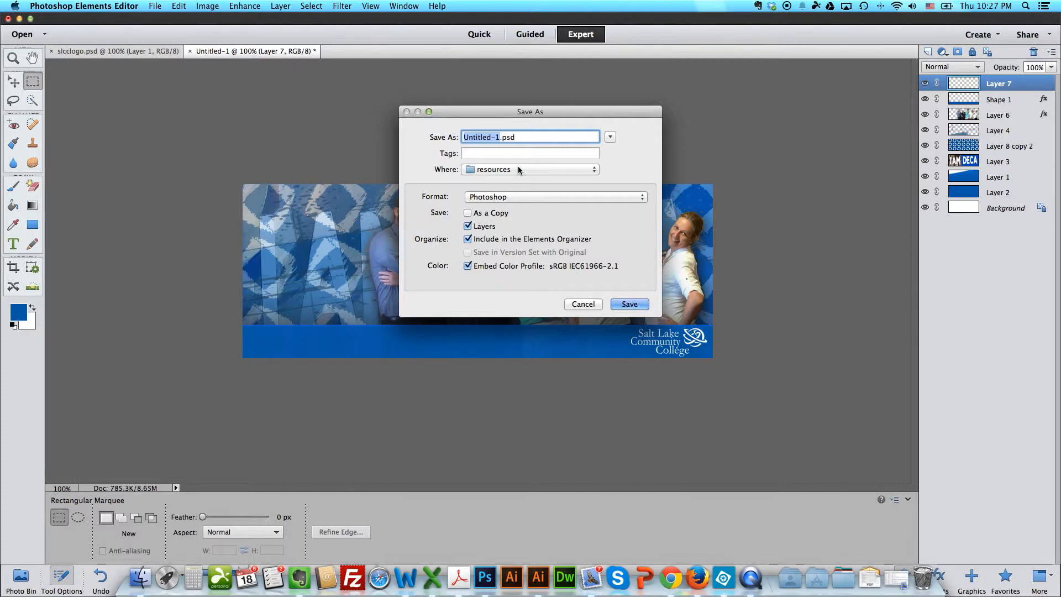
text(FACEBOOKBANNER)
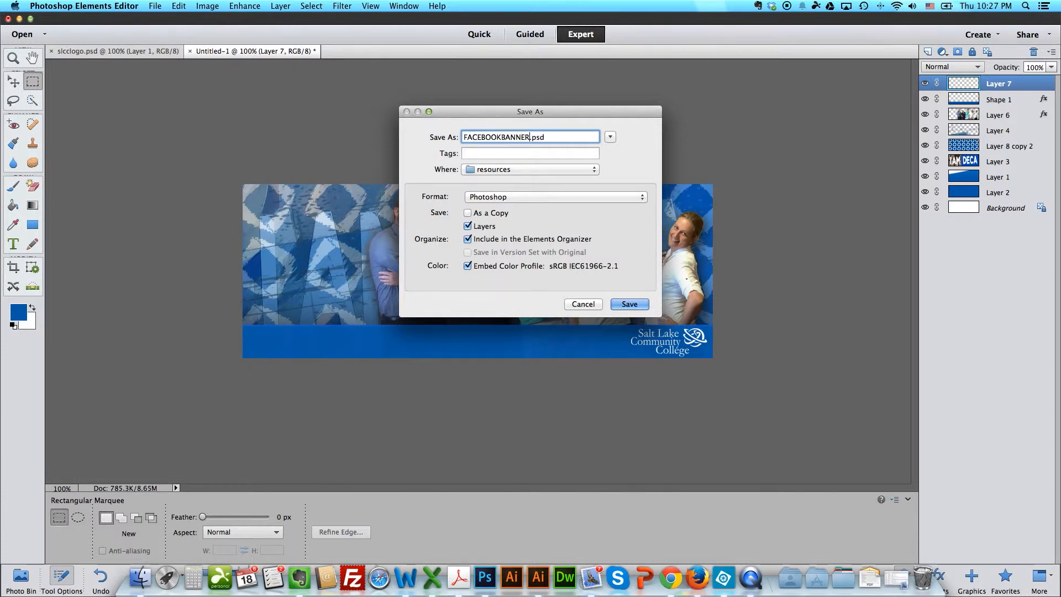
click(501, 170)
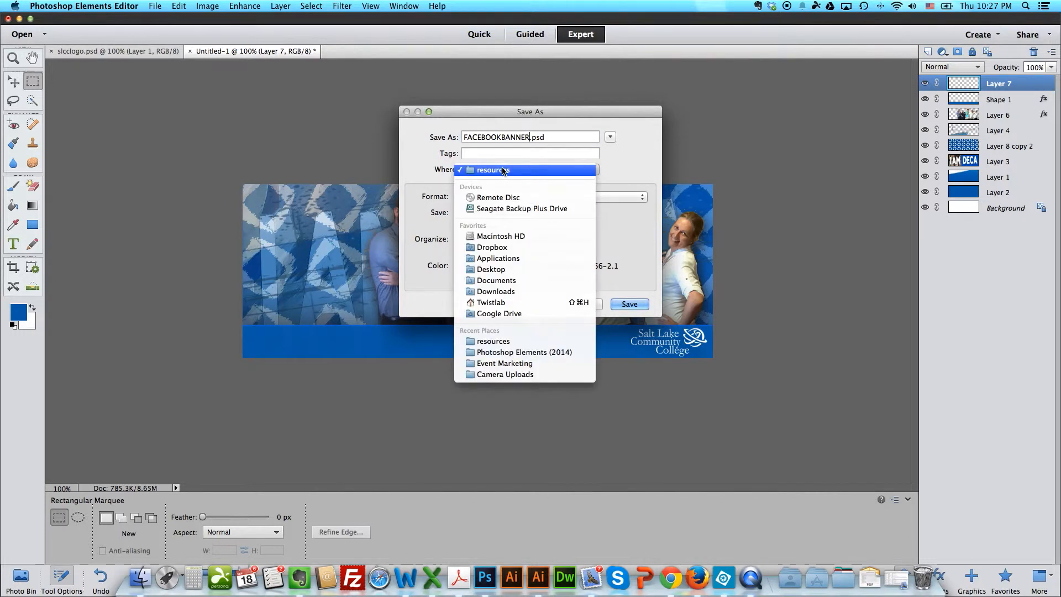
click(515, 269)
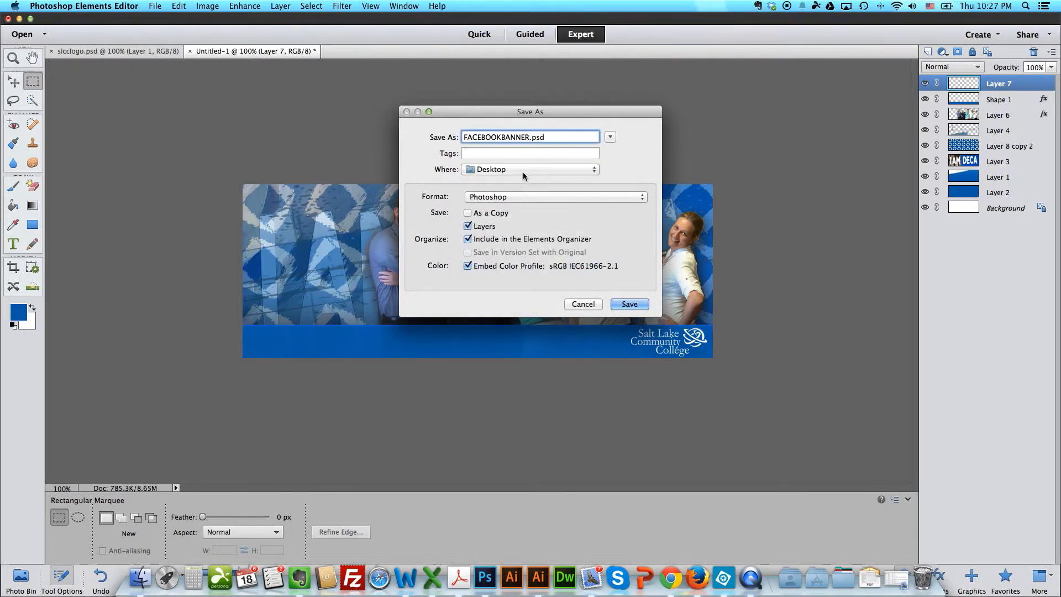
click(638, 305)
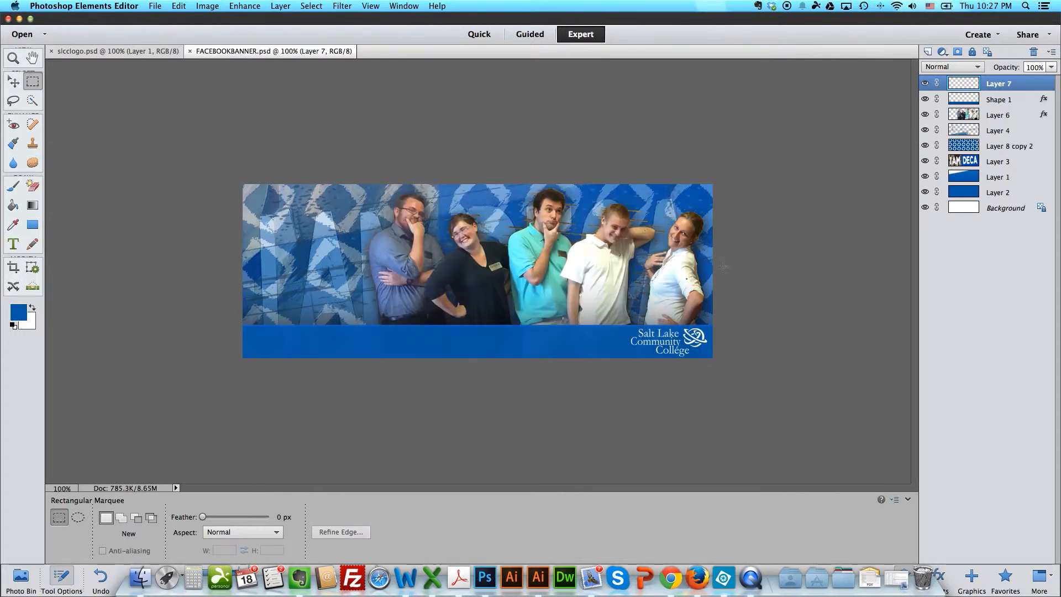
Step: Set up a web export of the banner as a JPEG with quality 100
click(155, 7)
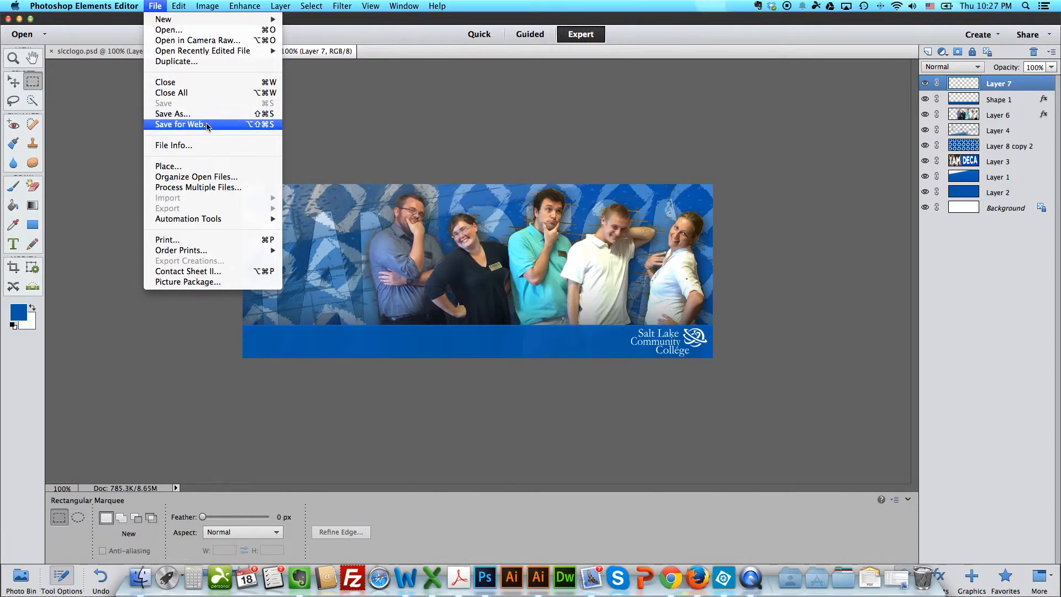
click(176, 126)
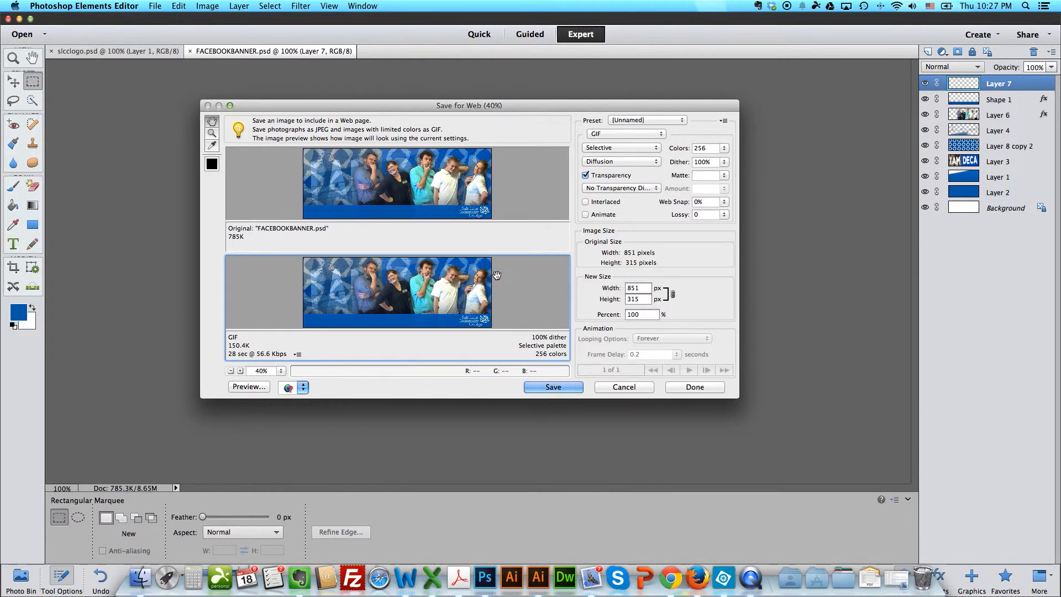
click(643, 136)
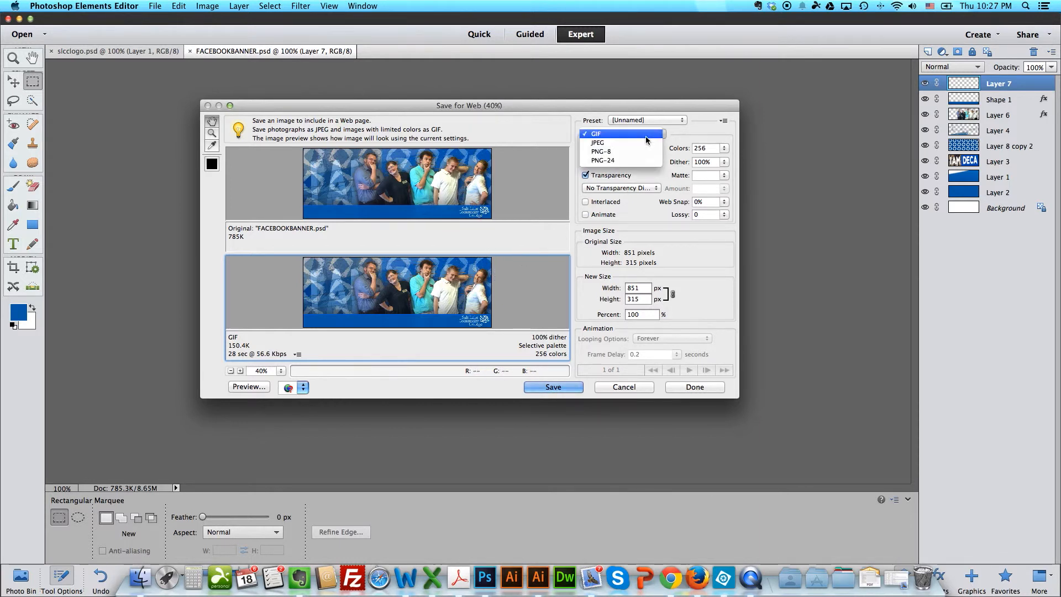
click(643, 145)
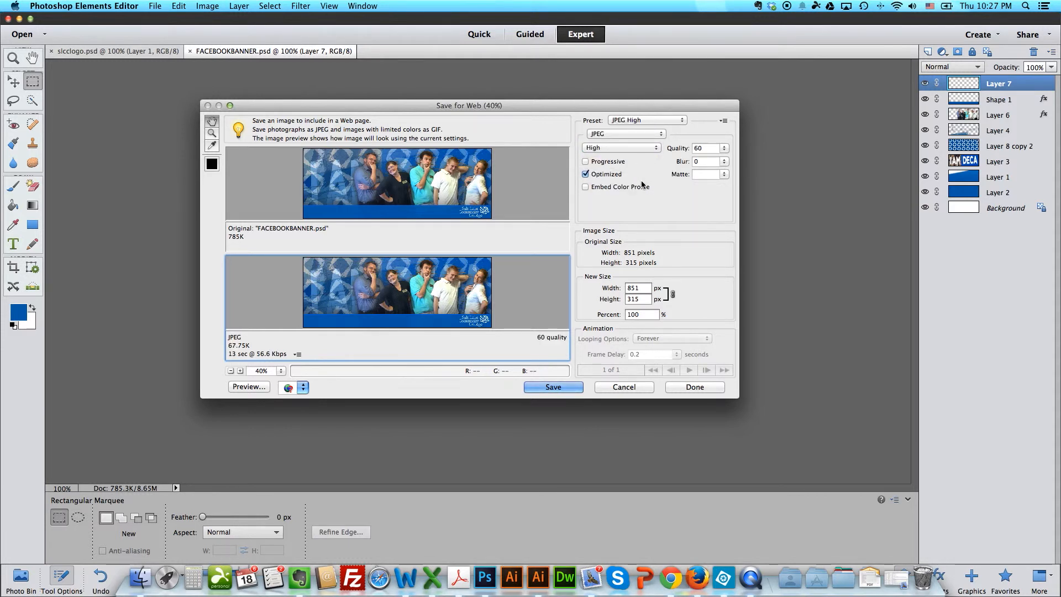
click(723, 148)
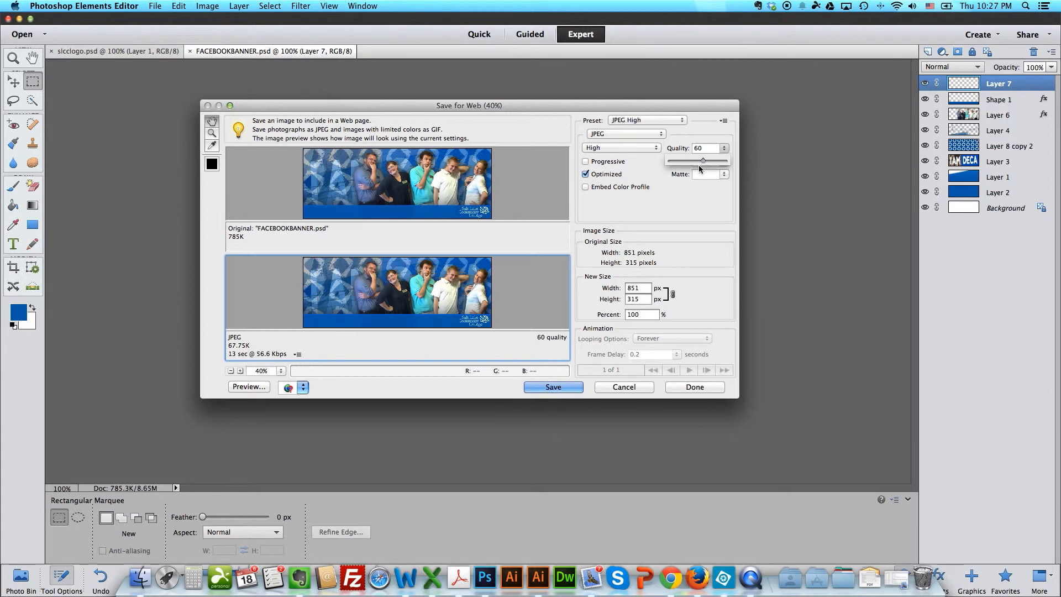
drag(710, 160, 727, 160)
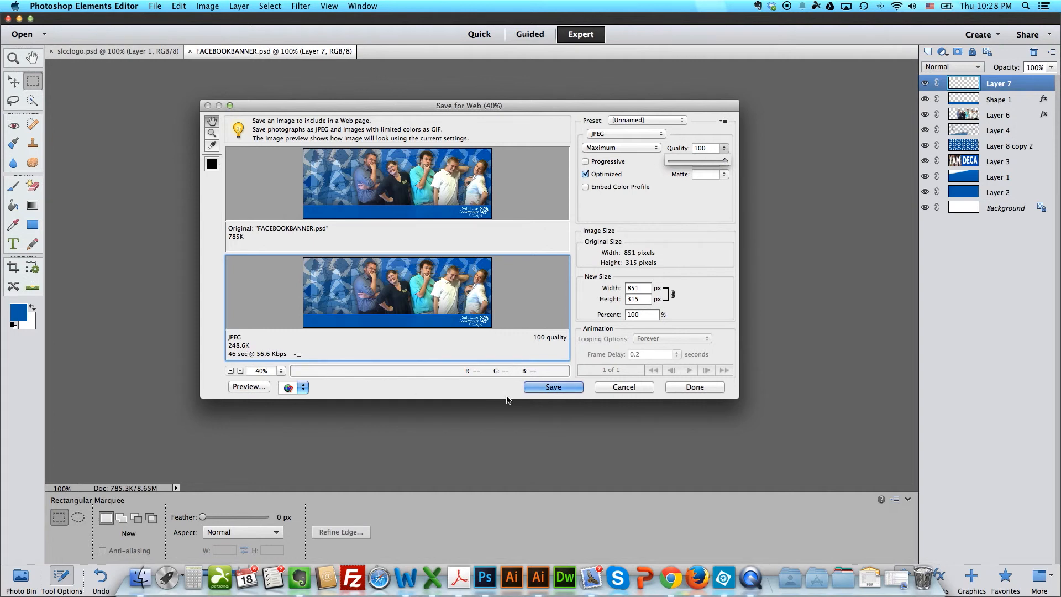
Step: Save the optimized web image to the Desktop as FACEBOOKBANNER.jpg, images only
click(553, 387)
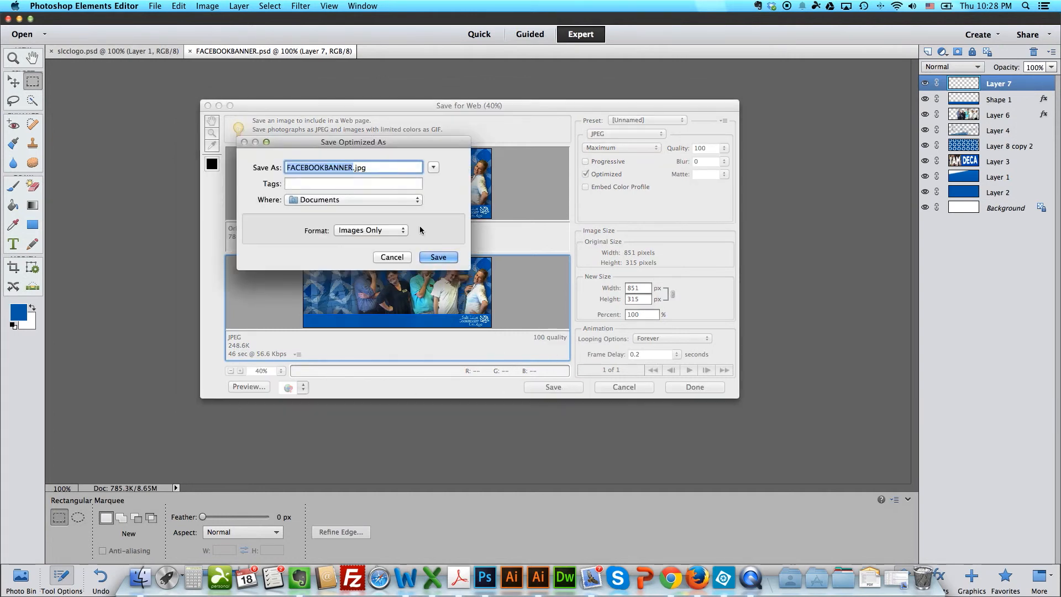
click(394, 204)
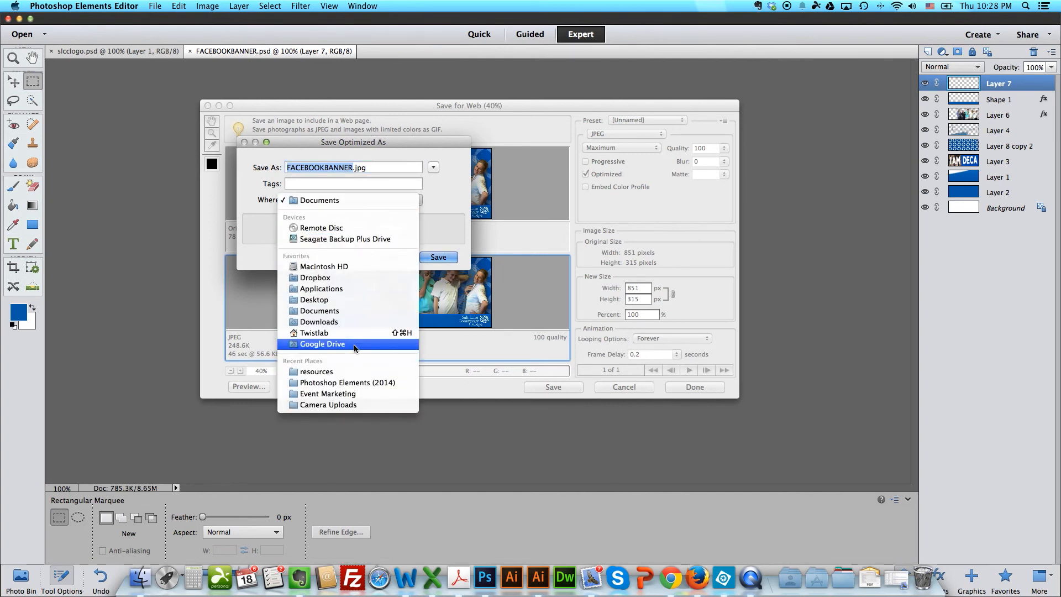
click(341, 300)
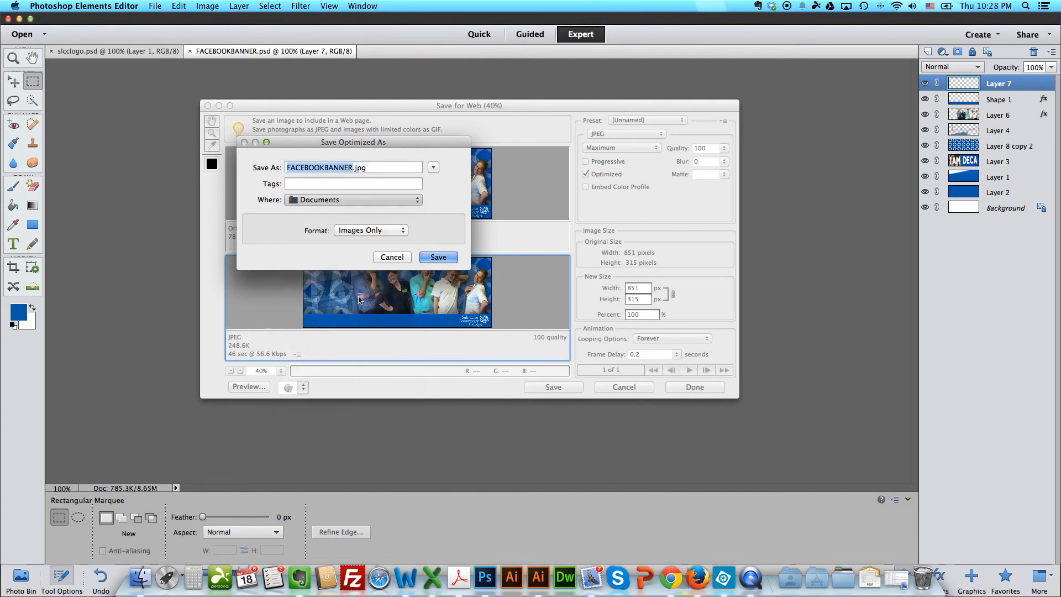
click(438, 257)
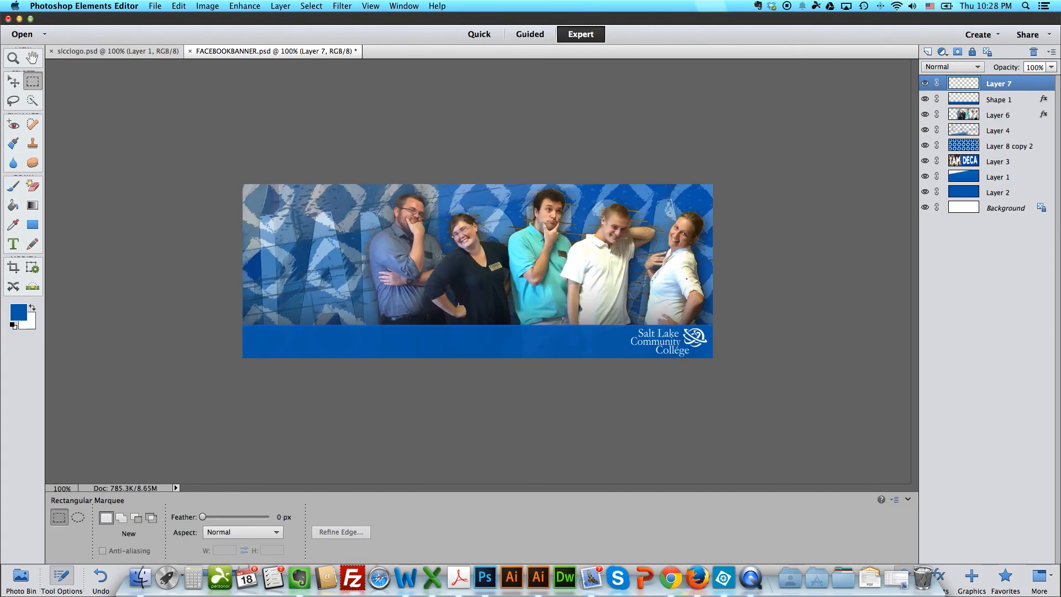